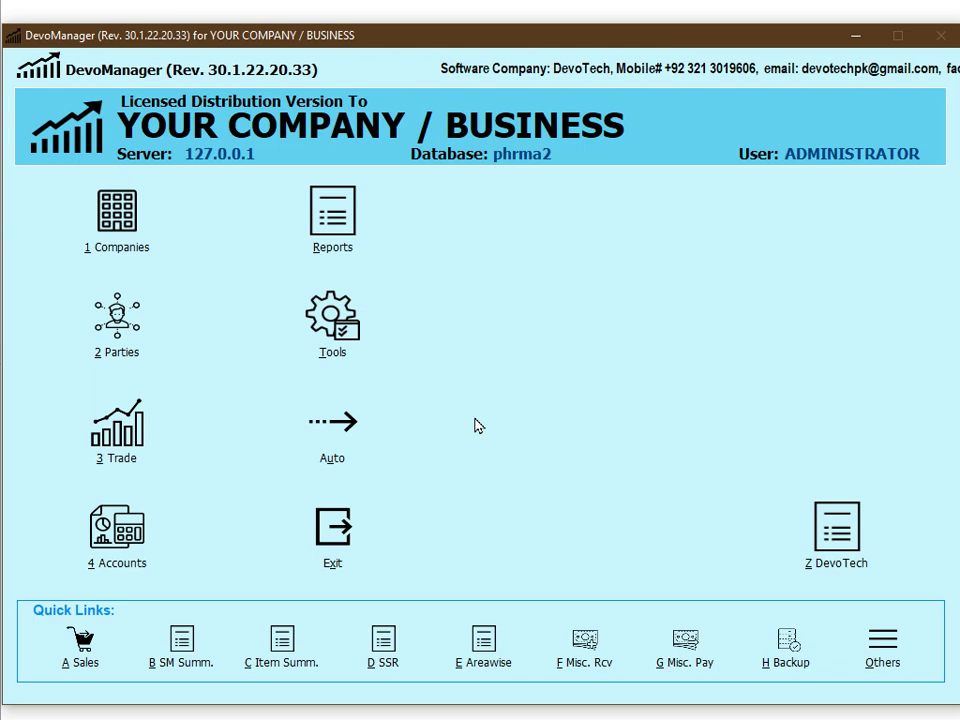
# Start a new purchase document and enter 0131 as the item's batch, keeping the default expiry date
pyautogui.click(128, 452)
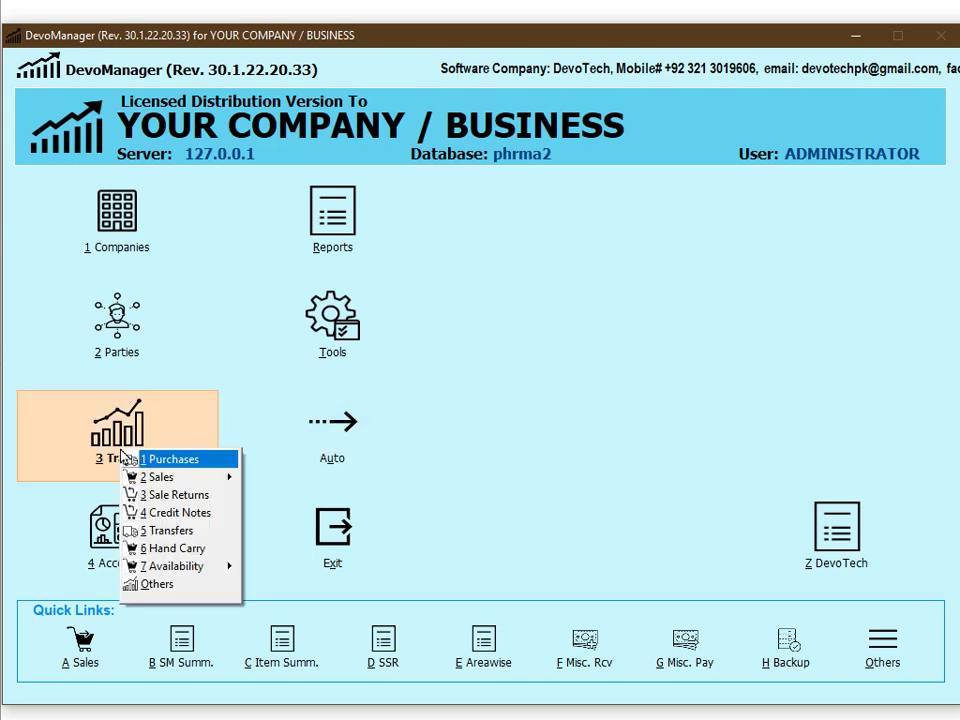
pyautogui.click(160, 461)
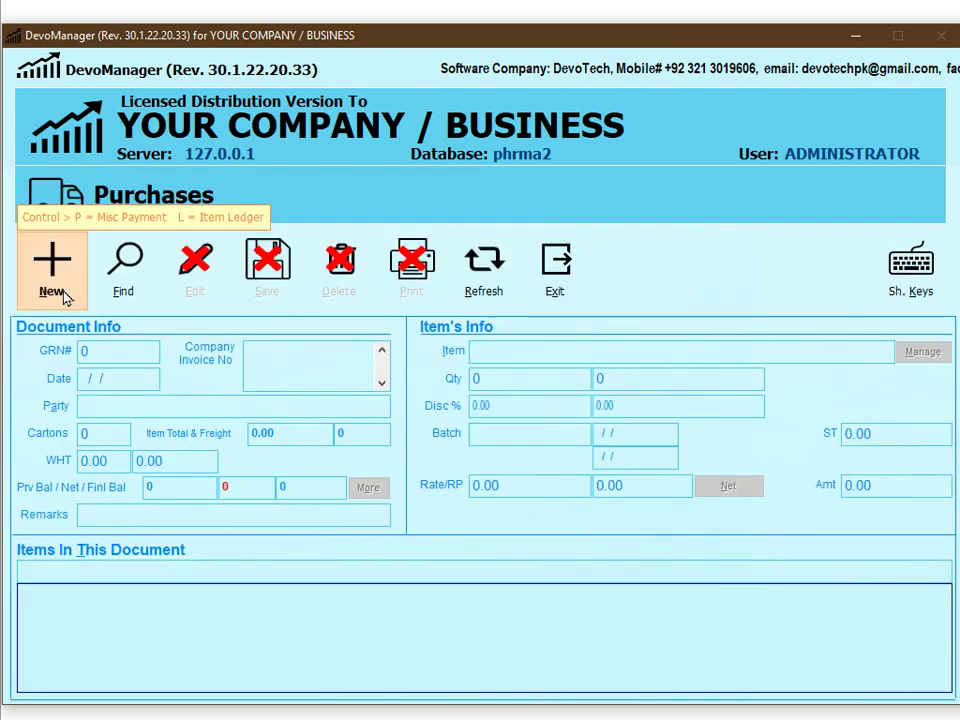
pyautogui.click(62, 290)
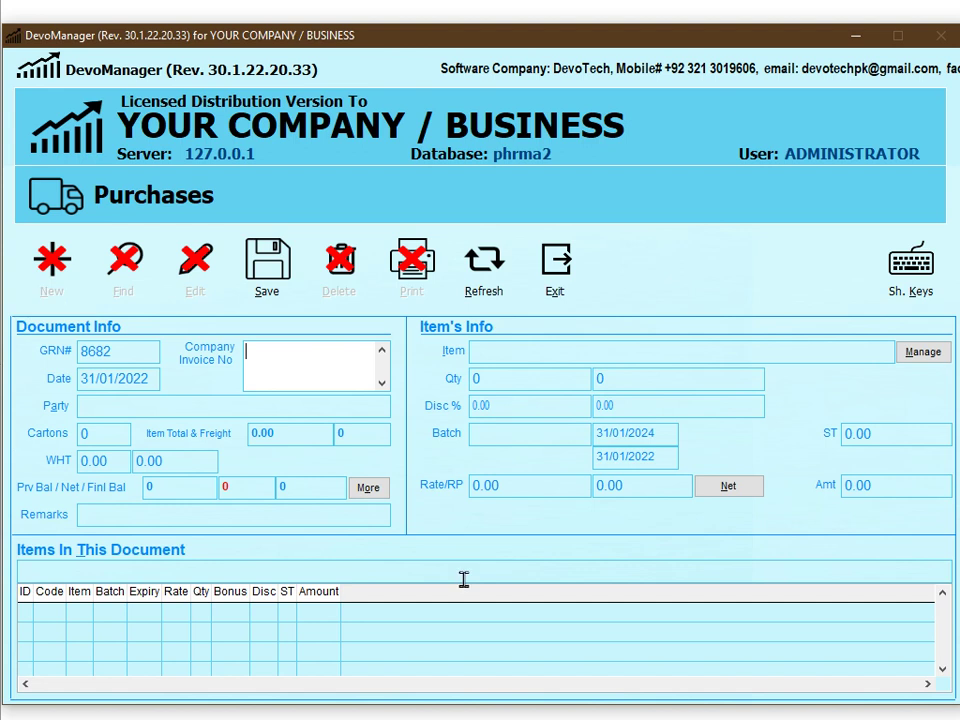
pyautogui.click(521, 440)
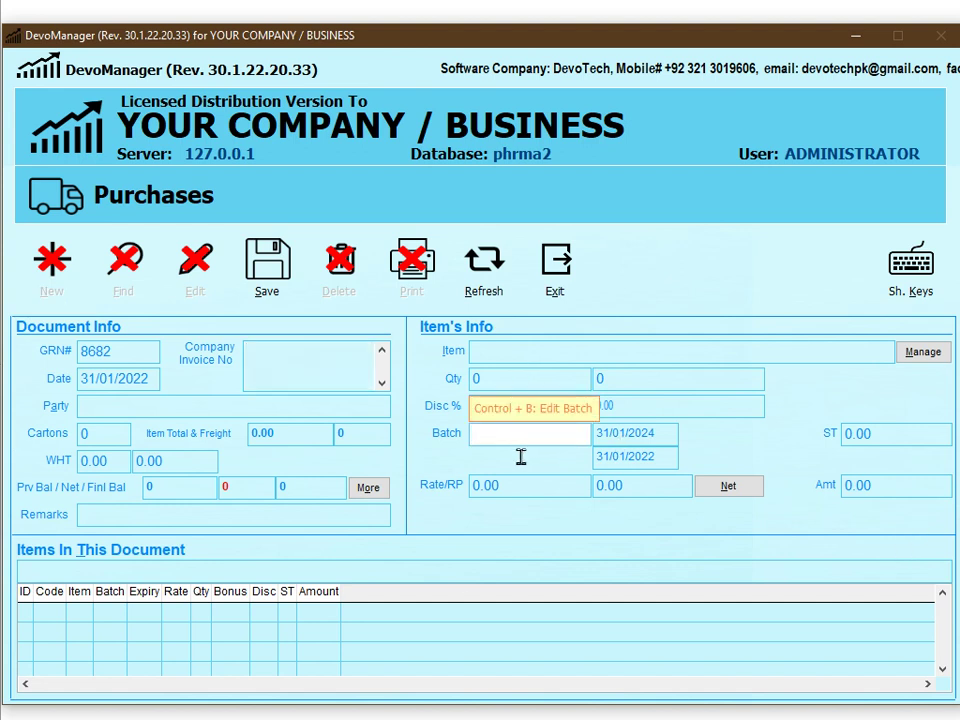
pyautogui.write('0131')
pyautogui.moveTo(533, 455); pyautogui.dragTo(457, 449)
pyautogui.press('Return')
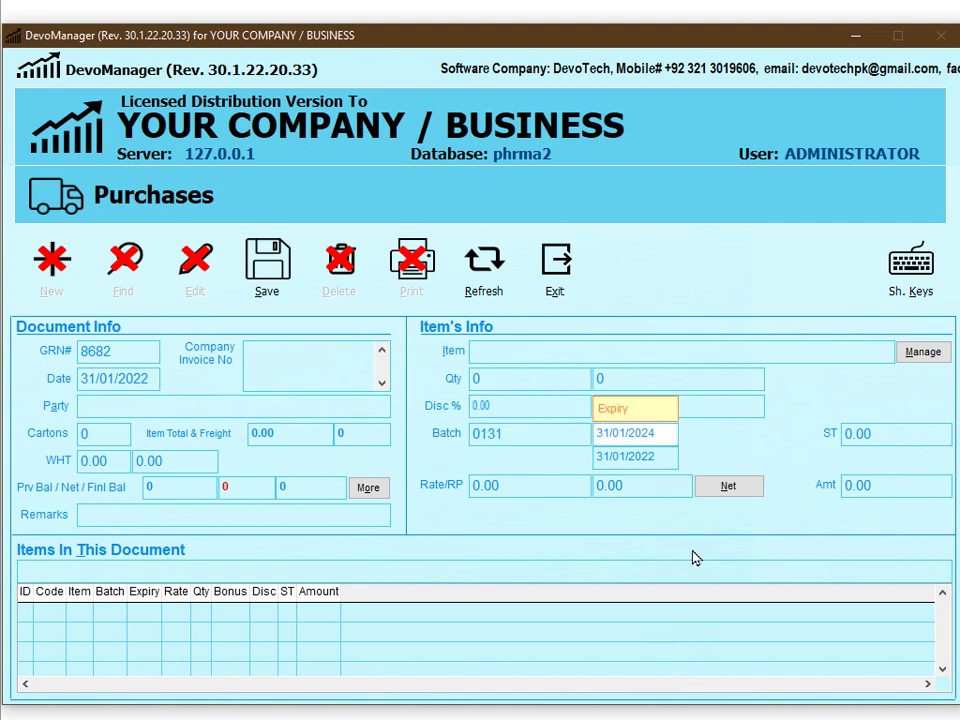
pyautogui.press('Return')
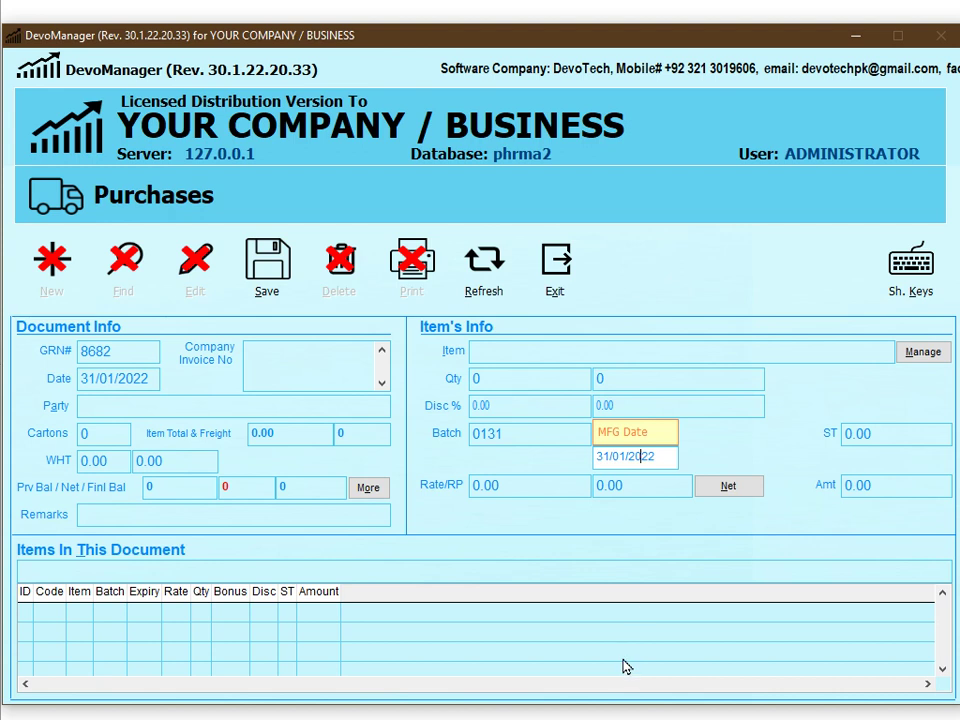
# Select the item's manufacturing date, and leave the purchase form without saving the document
pyautogui.tripleClick(638, 461)
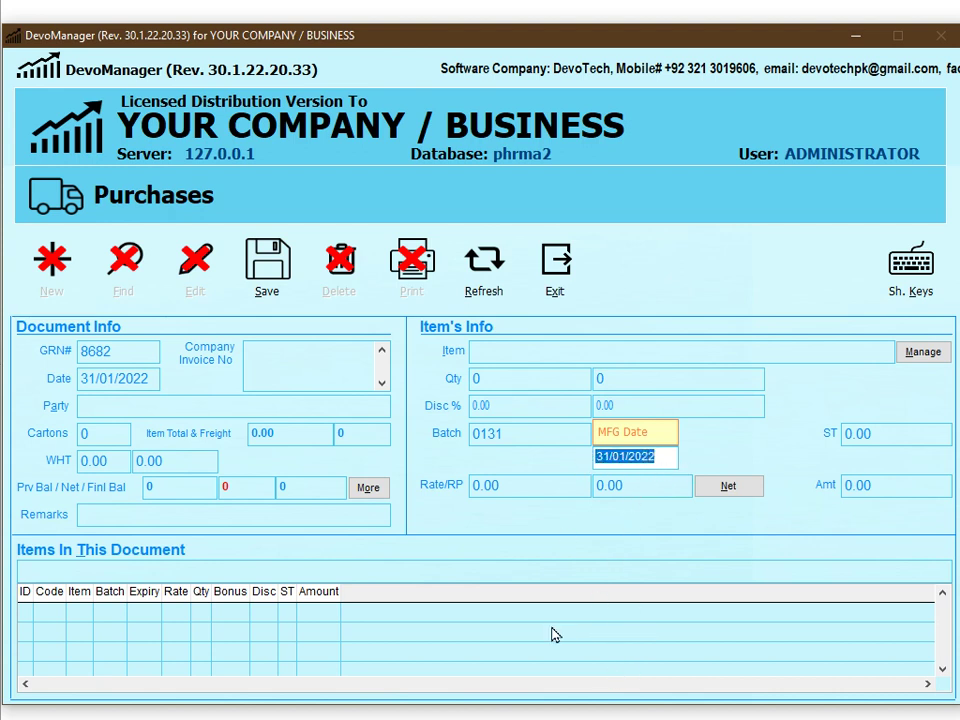
pyautogui.doubleClick(675, 466)
pyautogui.tripleClick(651, 468)
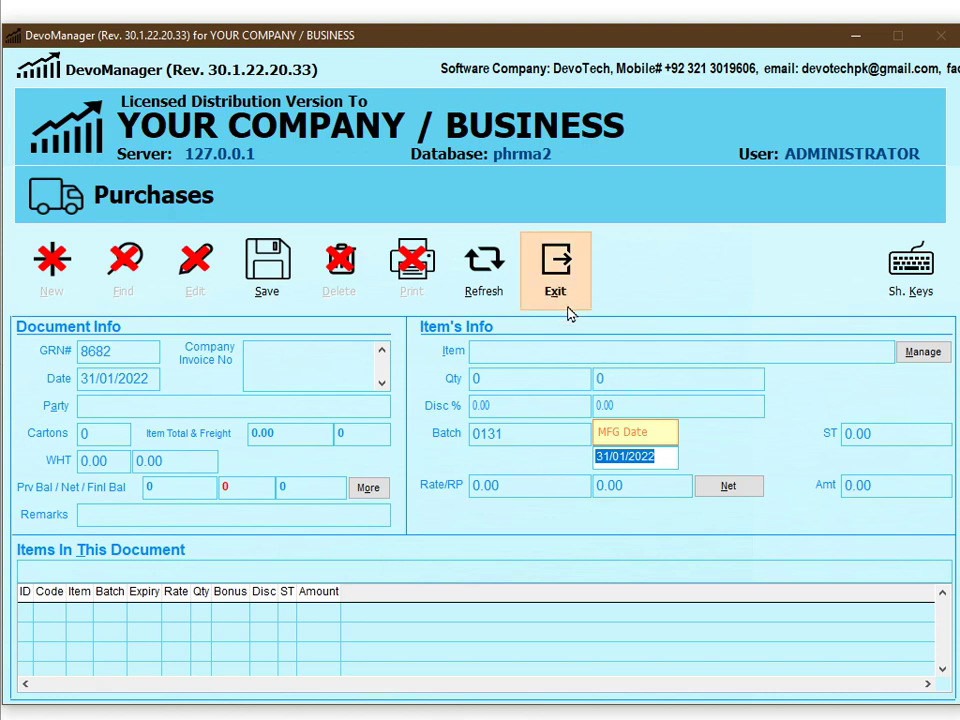
pyautogui.click(556, 285)
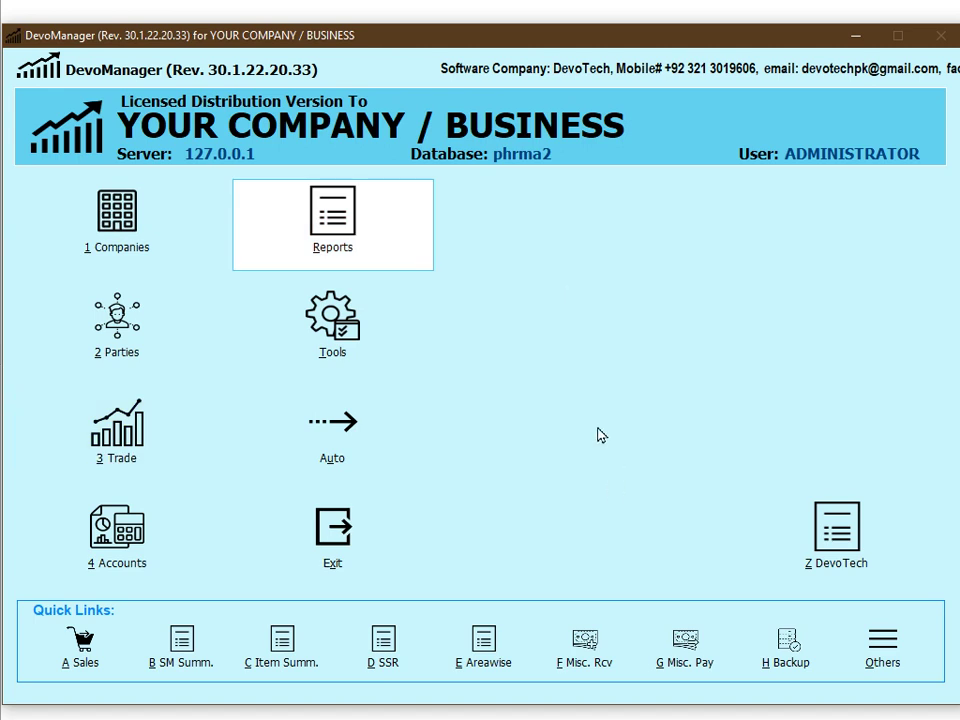
# Start a new quotation from the other trade documents for the party CIVIL HOSPITAL NEW TOWN
pyautogui.click(124, 434)
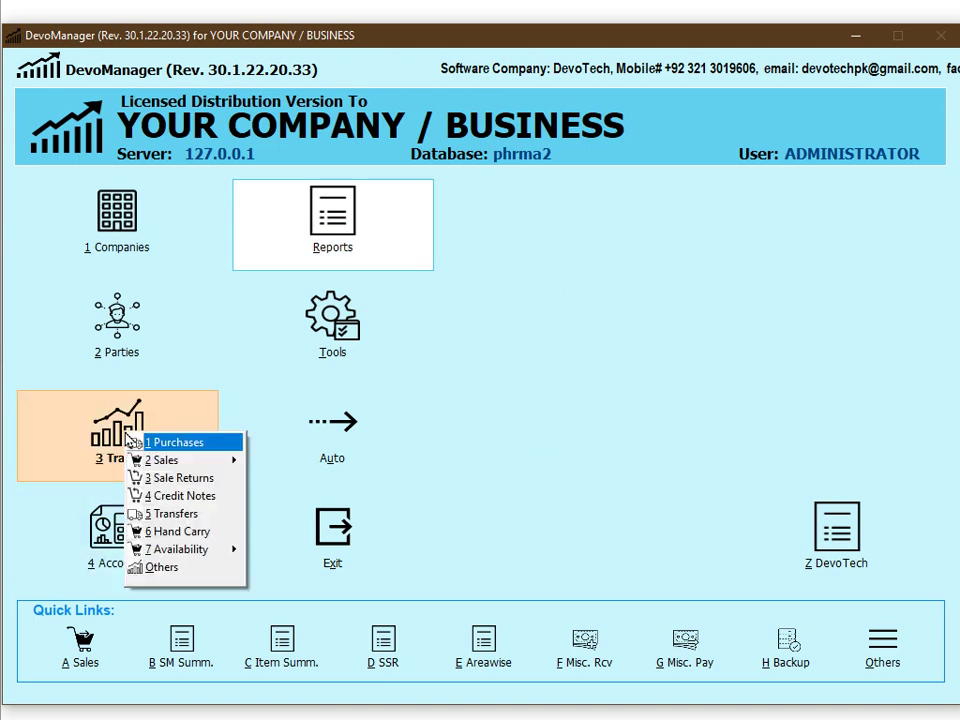
pyautogui.click(160, 569)
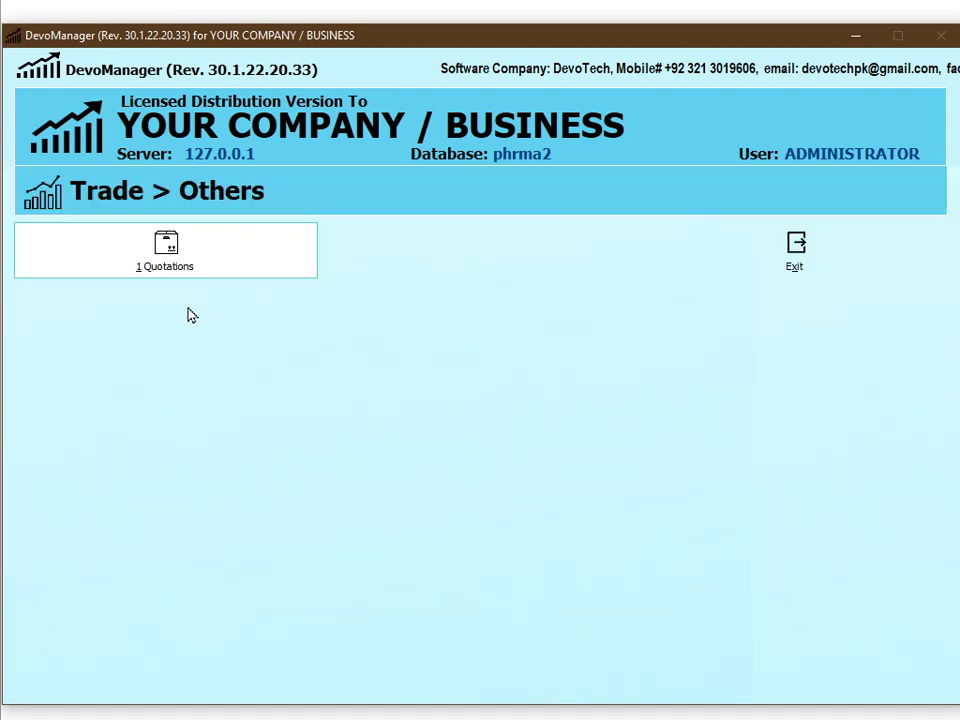
pyautogui.click(168, 268)
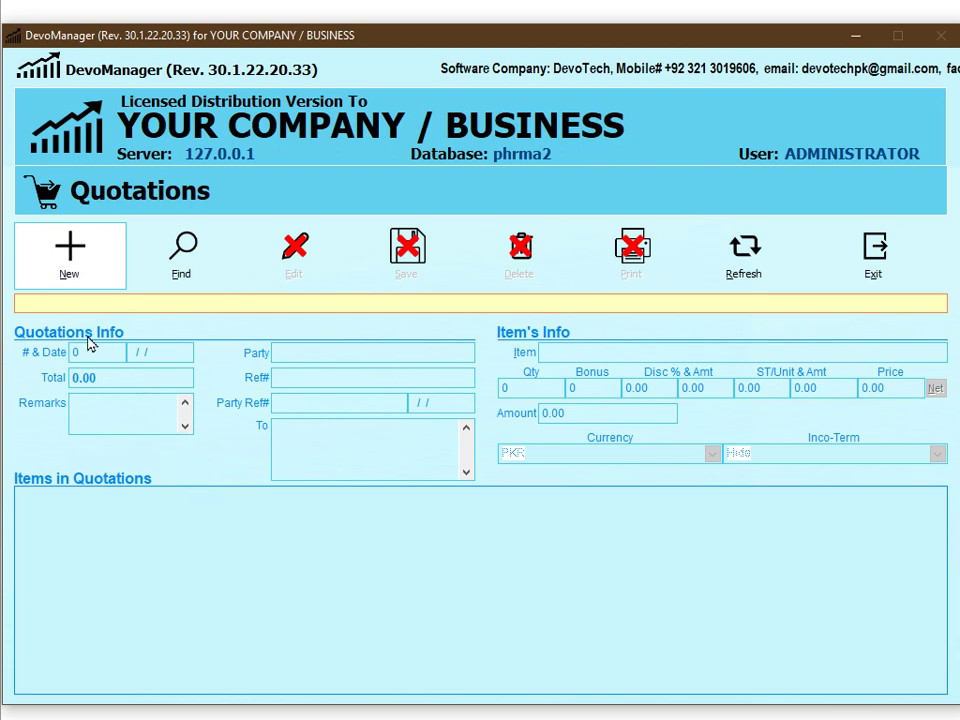
pyautogui.click(70, 276)
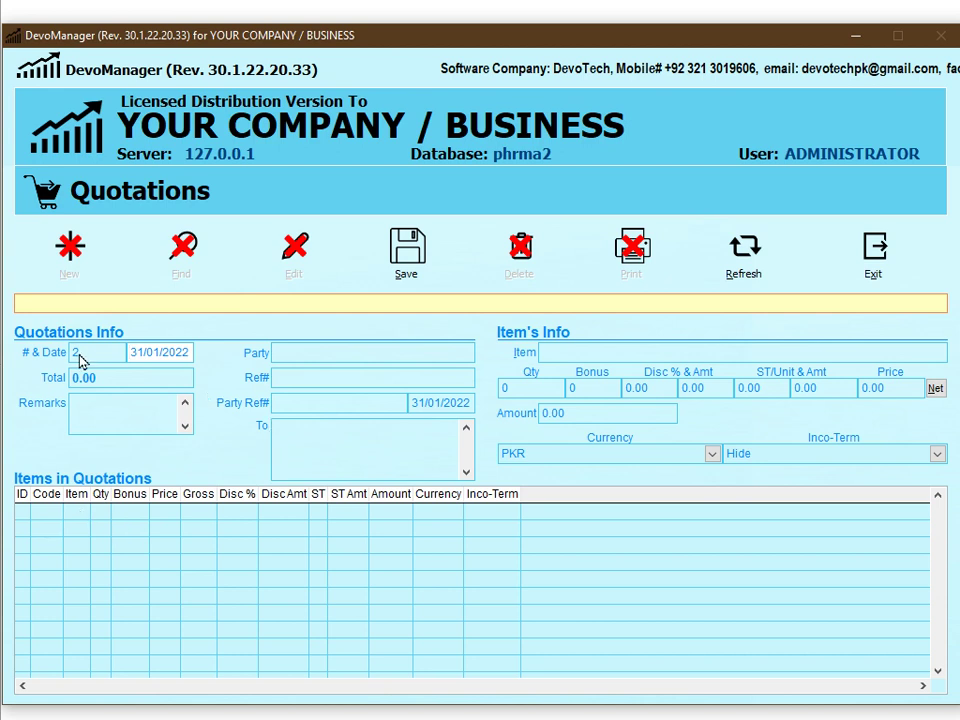
pyautogui.press('Tab')
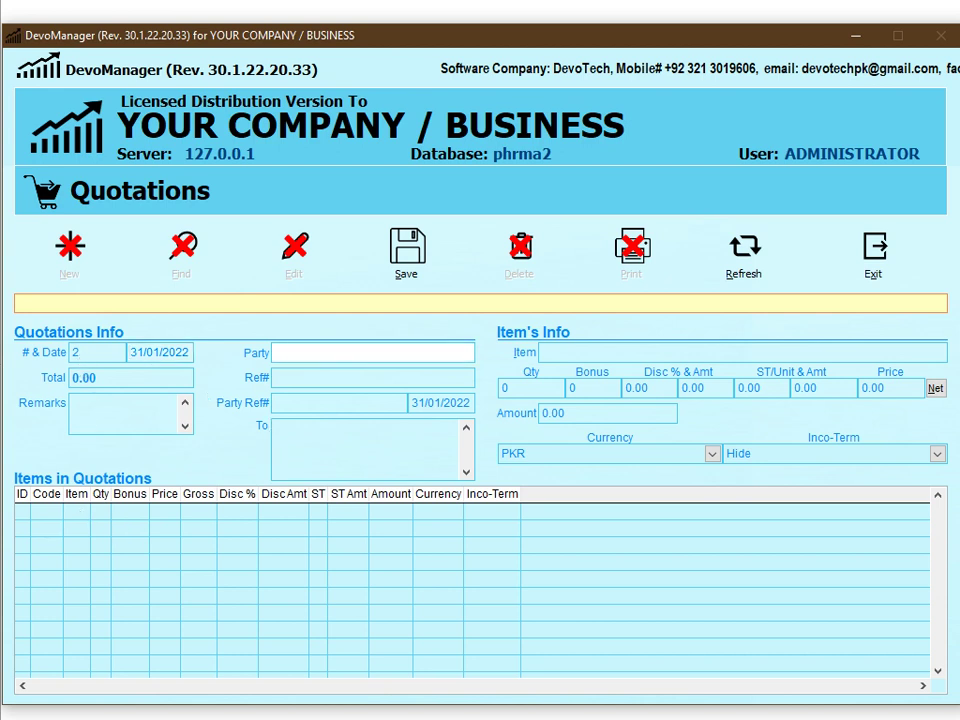
pyautogui.write('CIVIL')
pyautogui.press('Return')
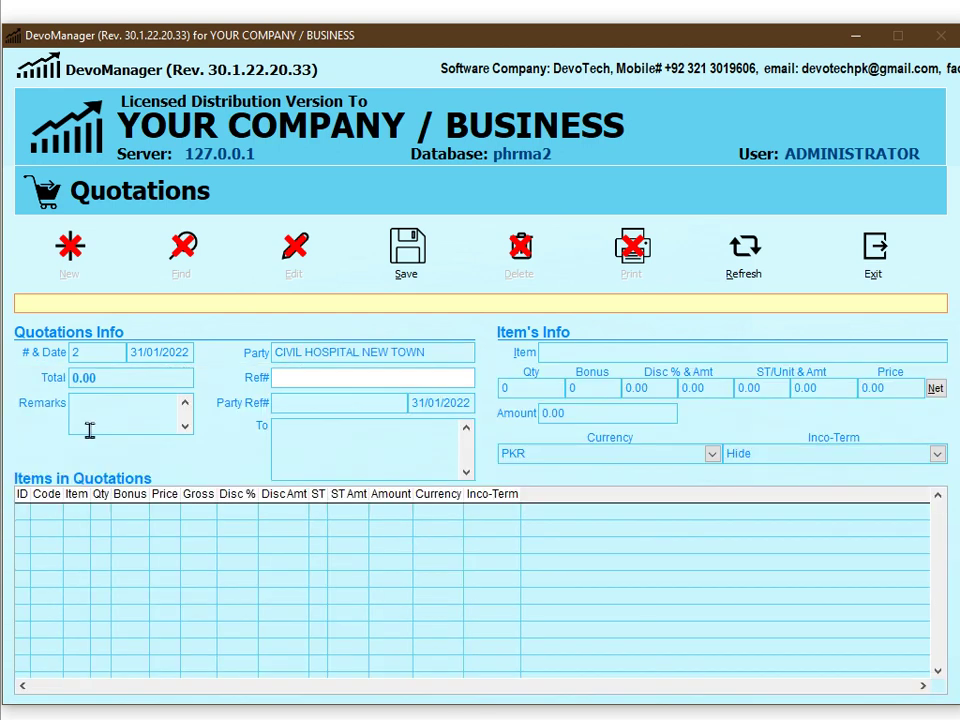
# Set the quotation's reference to 123, the party reference to 456 and the party reference date to 20/01/2022
pyautogui.write('123')
pyautogui.press('Tab')
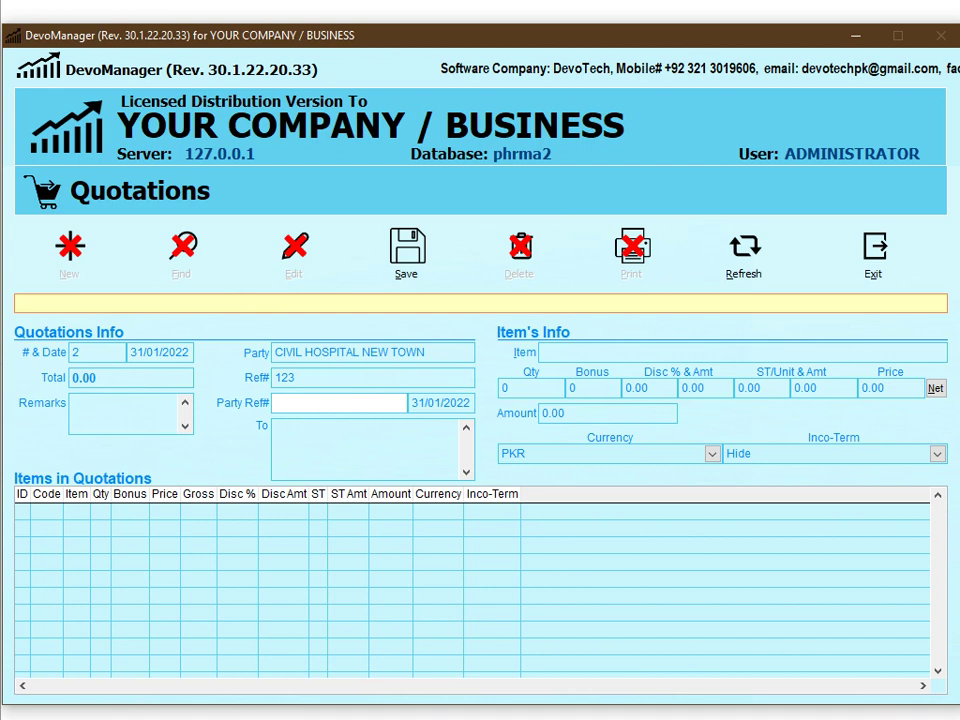
pyautogui.write('456')
pyautogui.press('Tab')
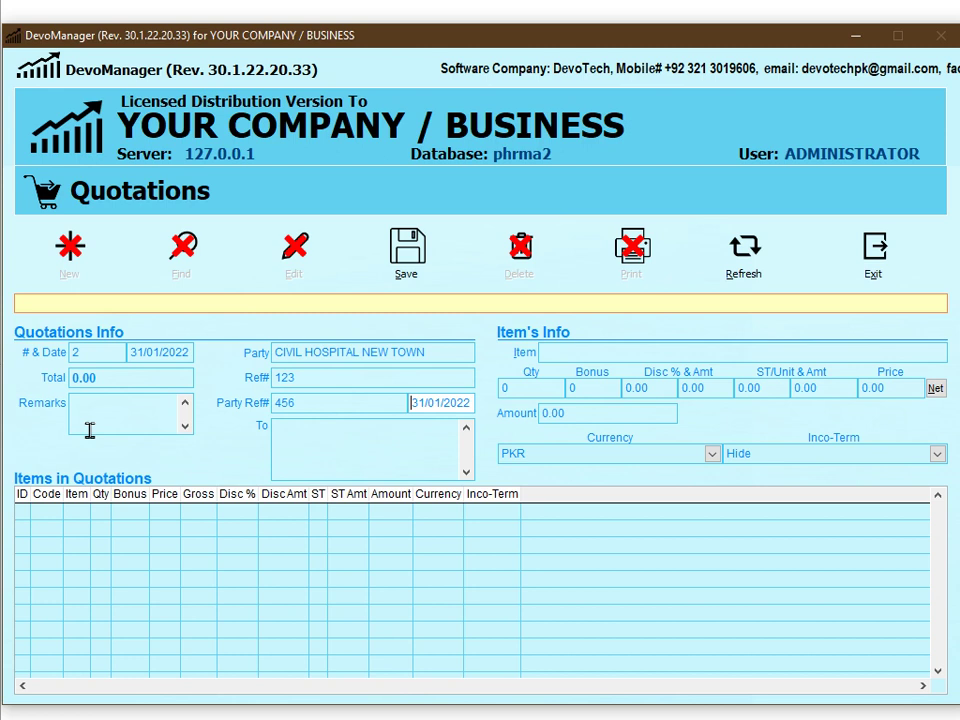
pyautogui.write('20')
pyautogui.press('Tab')
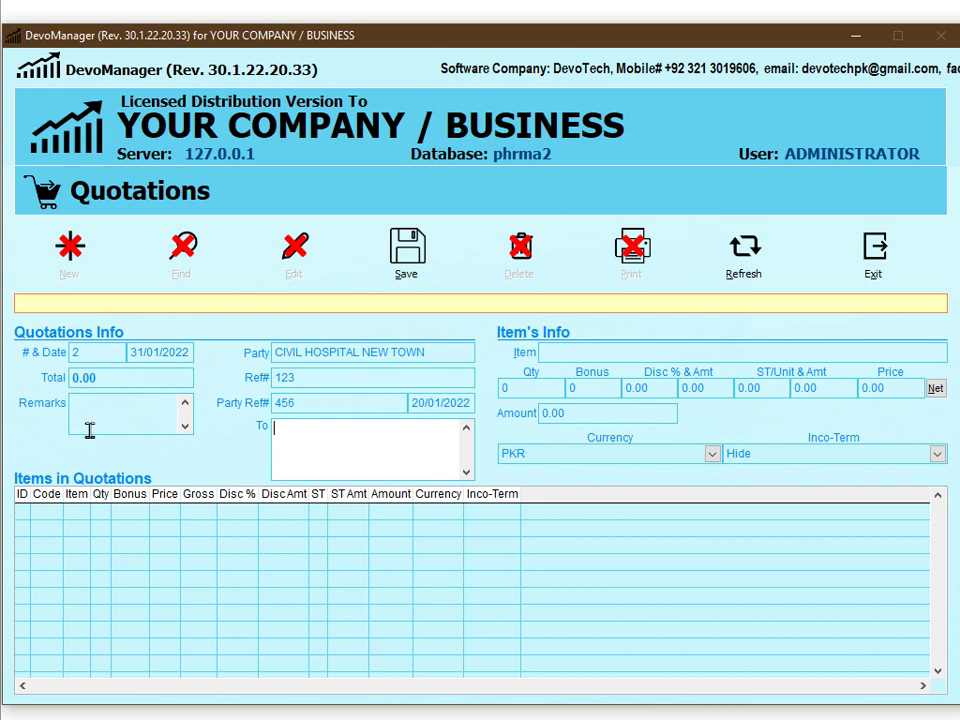
# Address the quotation to "DHO,", "DIST HYD," and "HYD" on three separate lines
pyautogui.write('dfss')
pyautogui.press('BackSpace')
pyautogui.press('BackSpace')
pyautogui.press('BackSpace')
pyautogui.press('BackSpace')
pyautogui.write('DHO,')
pyautogui.press('Return')
pyautogui.write('DIST HYD')
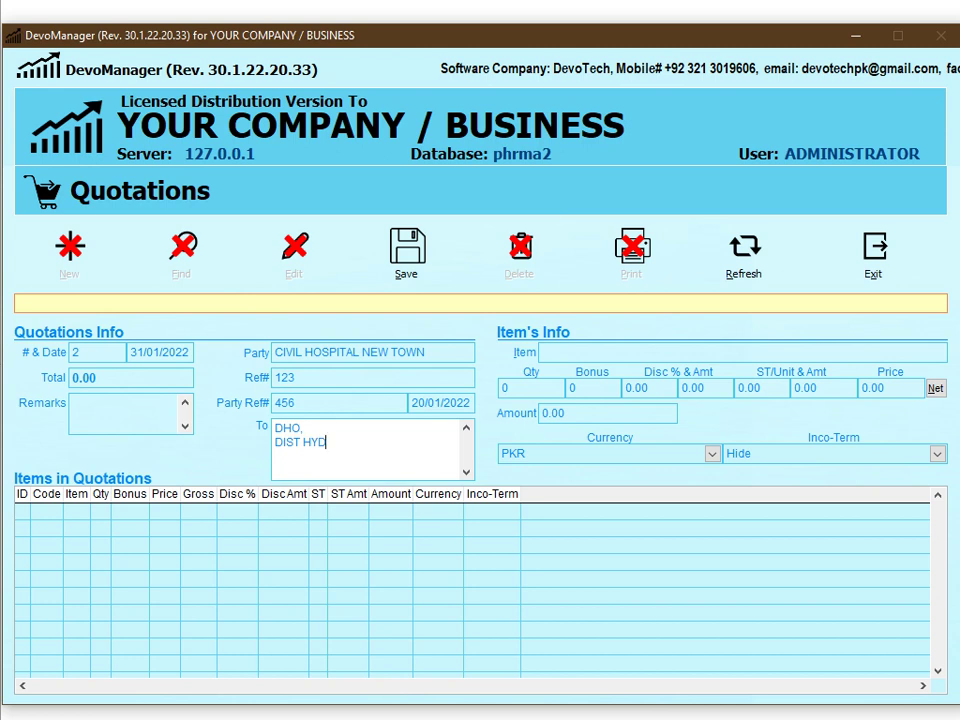
pyautogui.write(',')
pyautogui.press('Return')
pyautogui.write('HYDE')
pyautogui.press('BackSpace')
pyautogui.press('Tab')
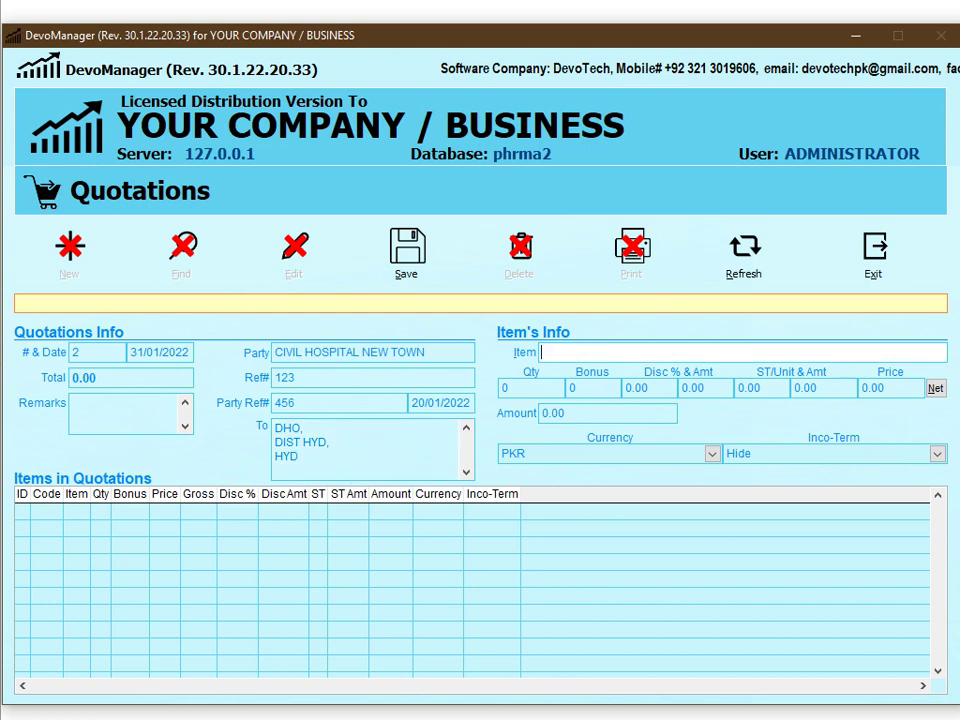
# Choose the item AARAM 50MG CAP 20`S with a quantity of 100, no bonus and a 10% discount
pyautogui.write('Aa')
pyautogui.press('Down')
pyautogui.press('Return')
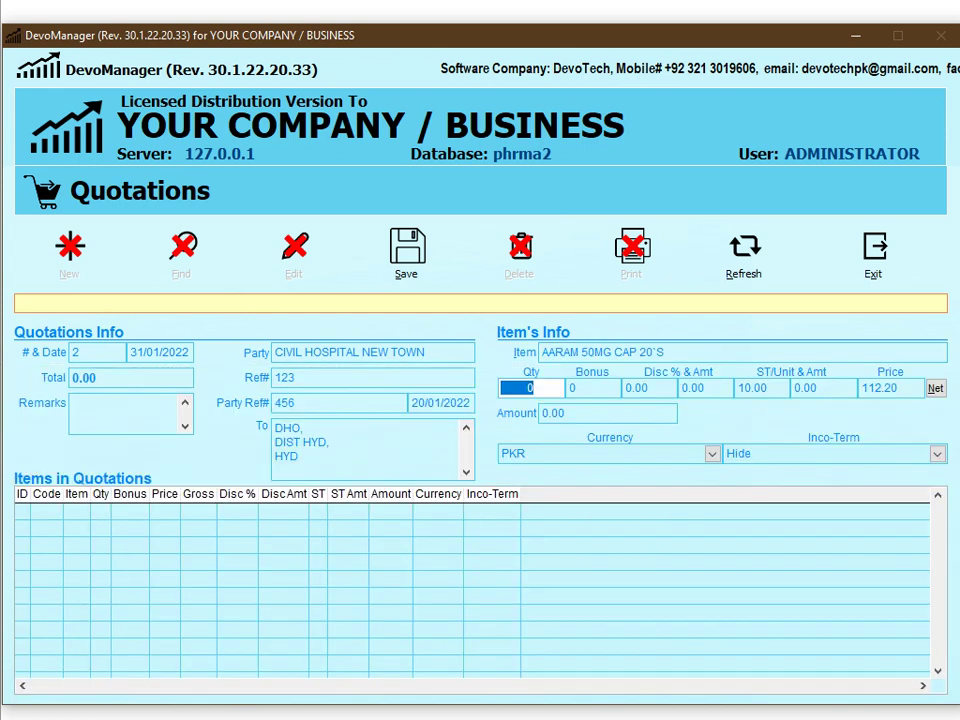
pyautogui.write('100')
pyautogui.press('Return')
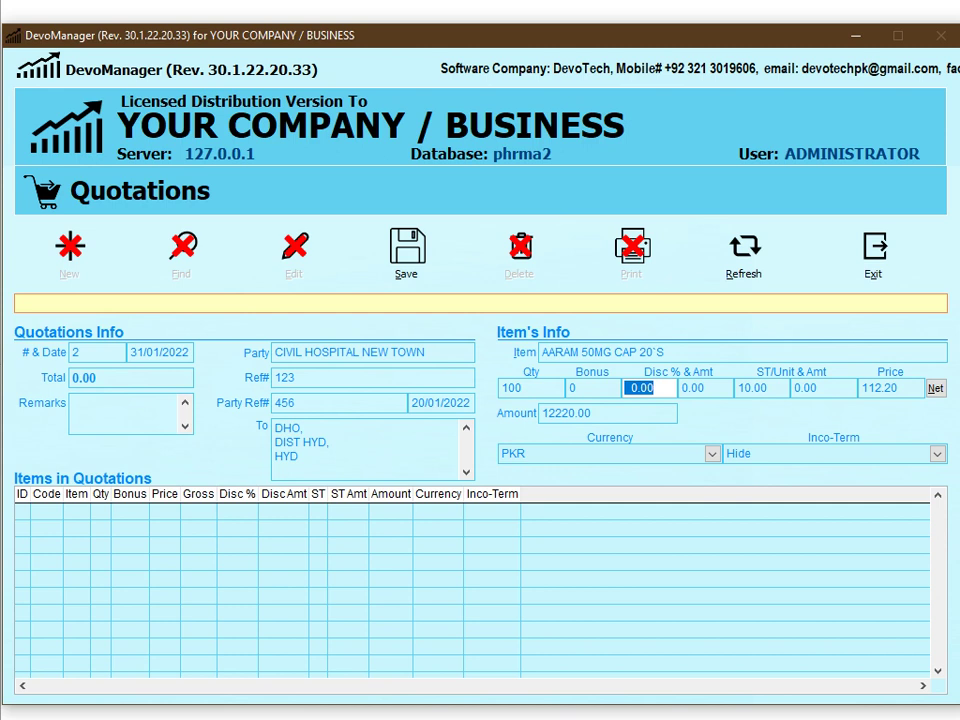
pyautogui.write('10')
pyautogui.press('Return')
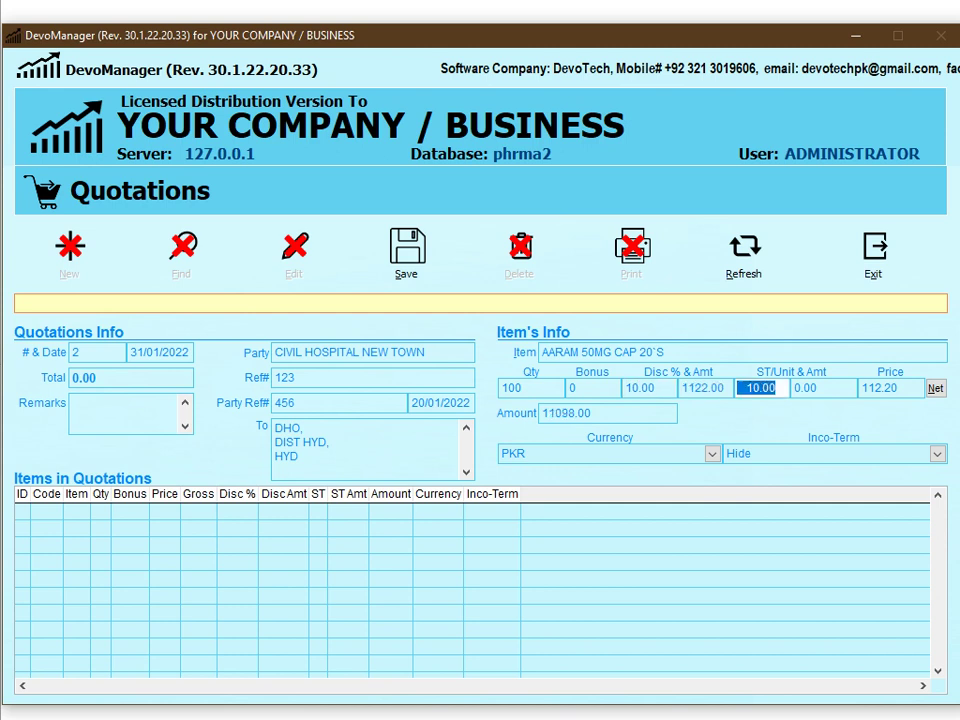
# Set the item's net price to 110
pyautogui.click(933, 392)
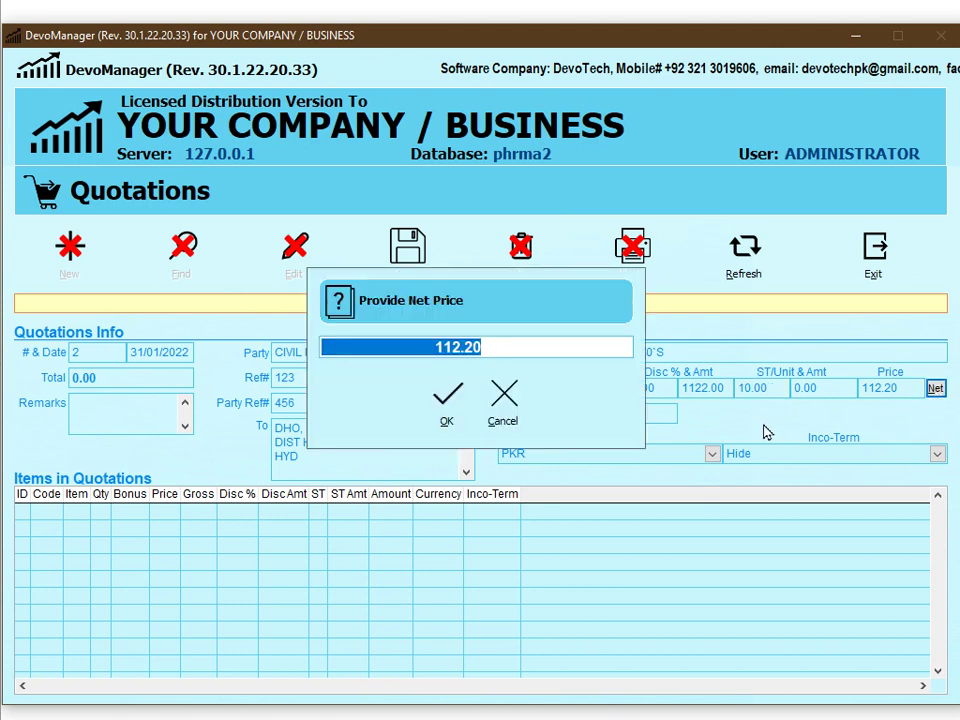
pyautogui.write('110')
pyautogui.press('Return')
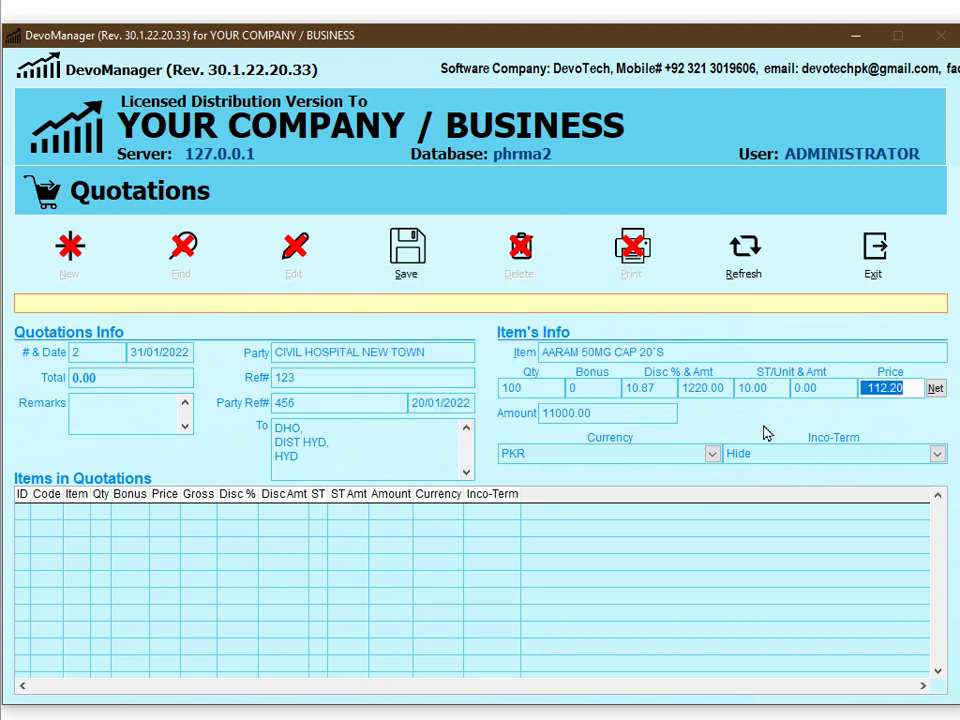
# Set the item's discount to 10% and keep its sales tax per unit
pyautogui.click(671, 397)
pyautogui.doubleClick(671, 397)
pyautogui.write('10')
pyautogui.press('Return')
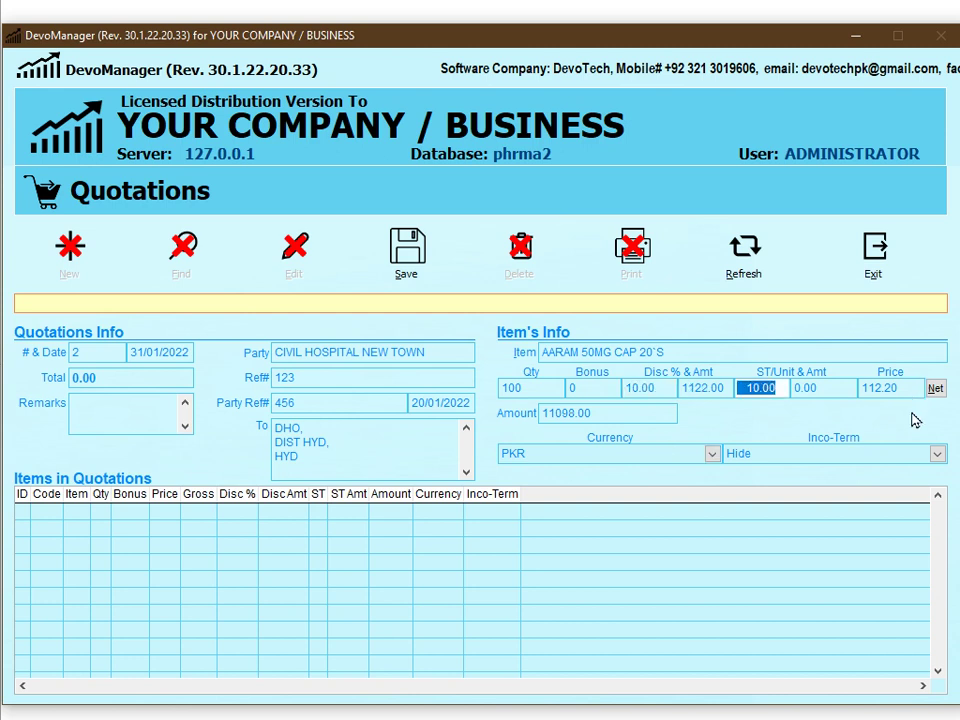
pyautogui.press('Return')
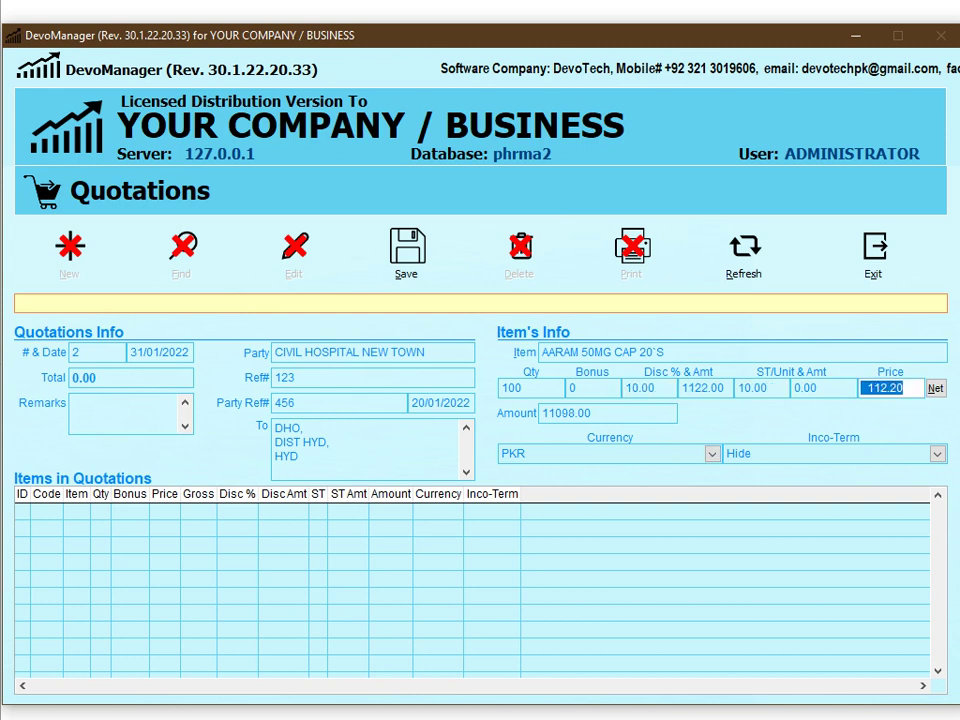
pyautogui.click(762, 388)
pyautogui.doubleClick(762, 388)
pyautogui.moveTo(676, 356); pyautogui.dragTo(540, 364)
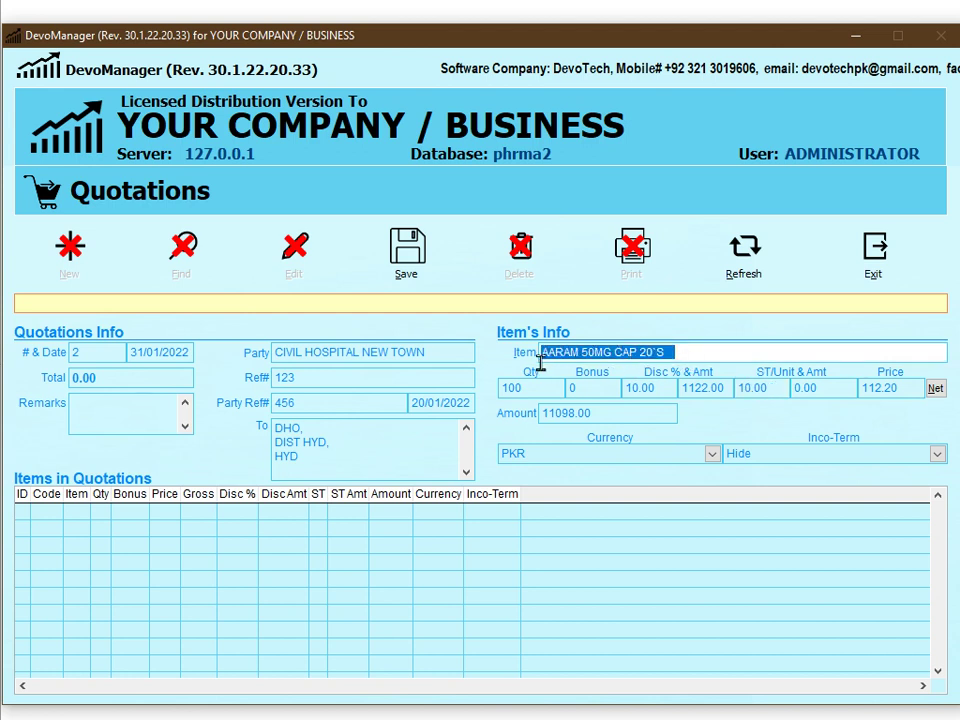
pyautogui.click(760, 393)
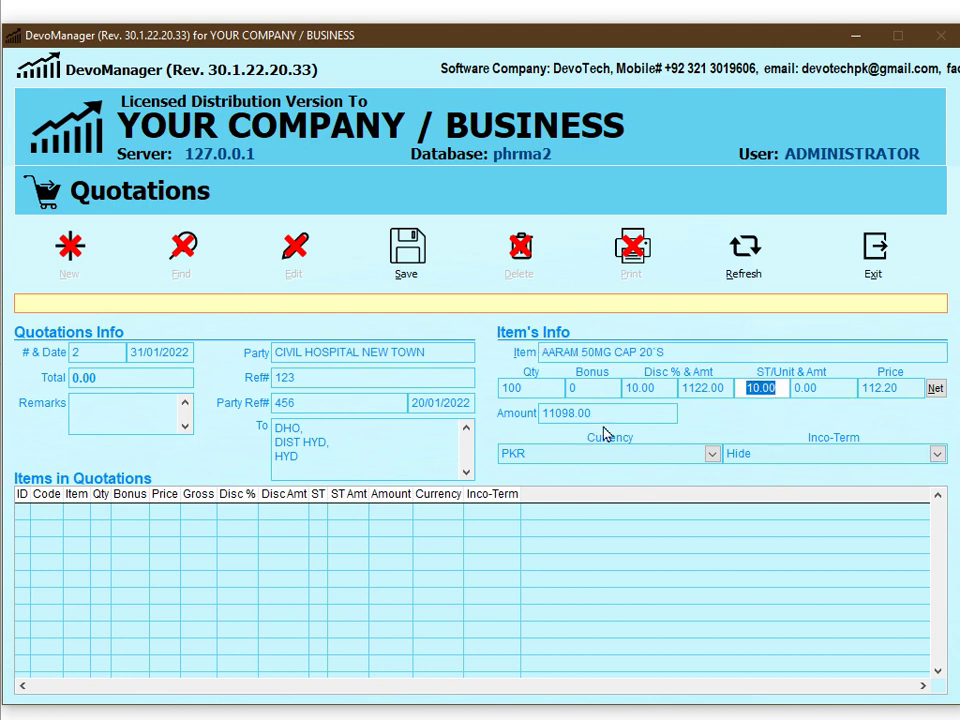
# Keep PKR as the currency and Hide as the inco-term, and save the item to the quotation
pyautogui.click(601, 459)
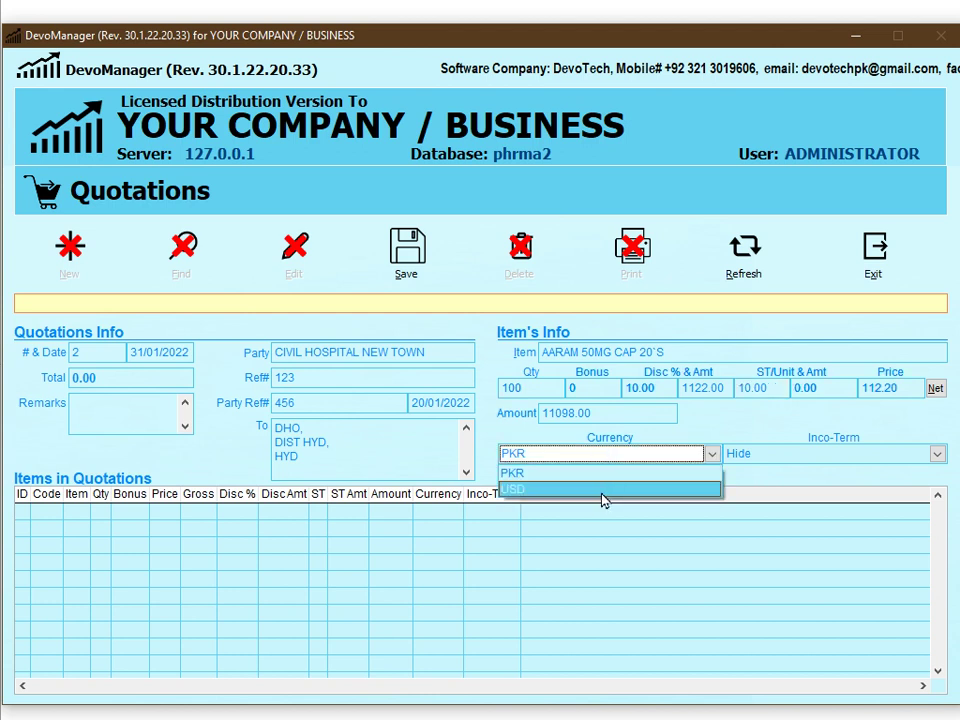
pyautogui.click(607, 471)
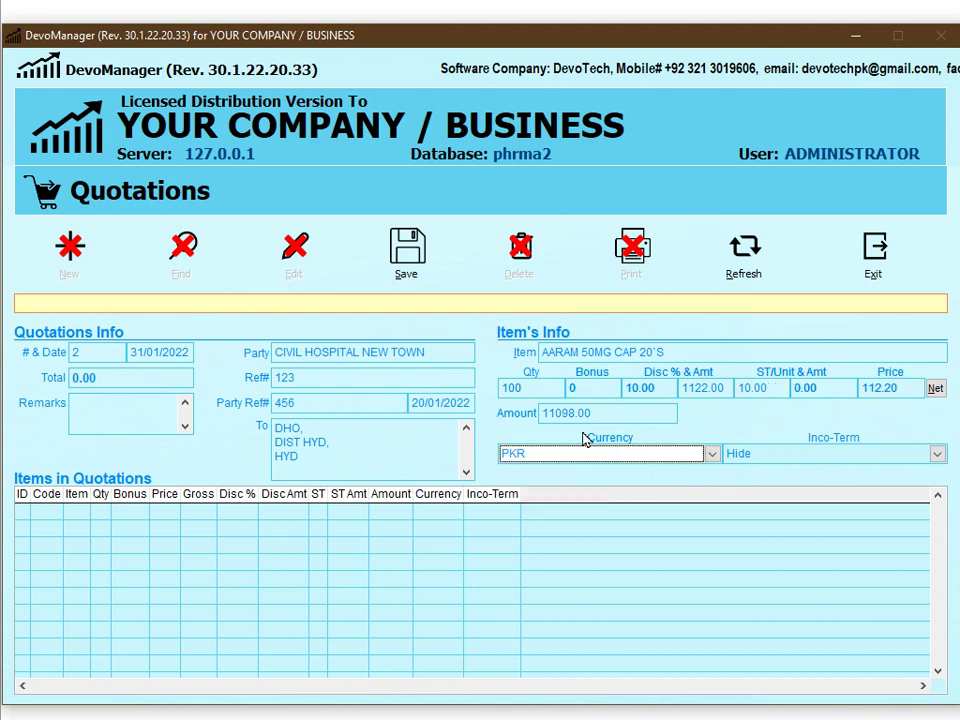
pyautogui.click(800, 455)
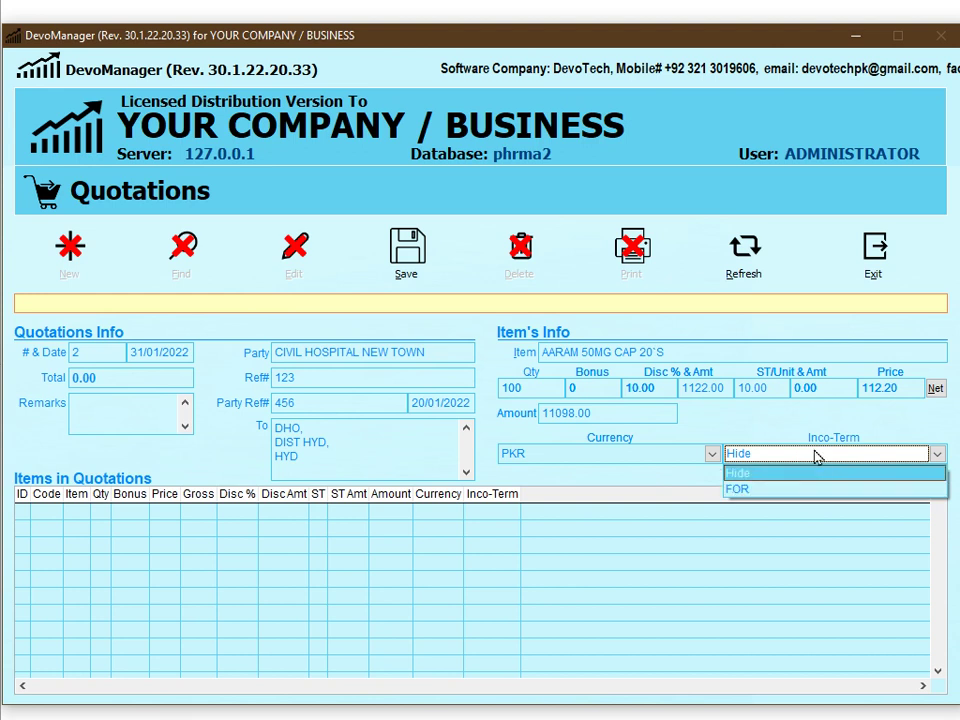
pyautogui.click(771, 448)
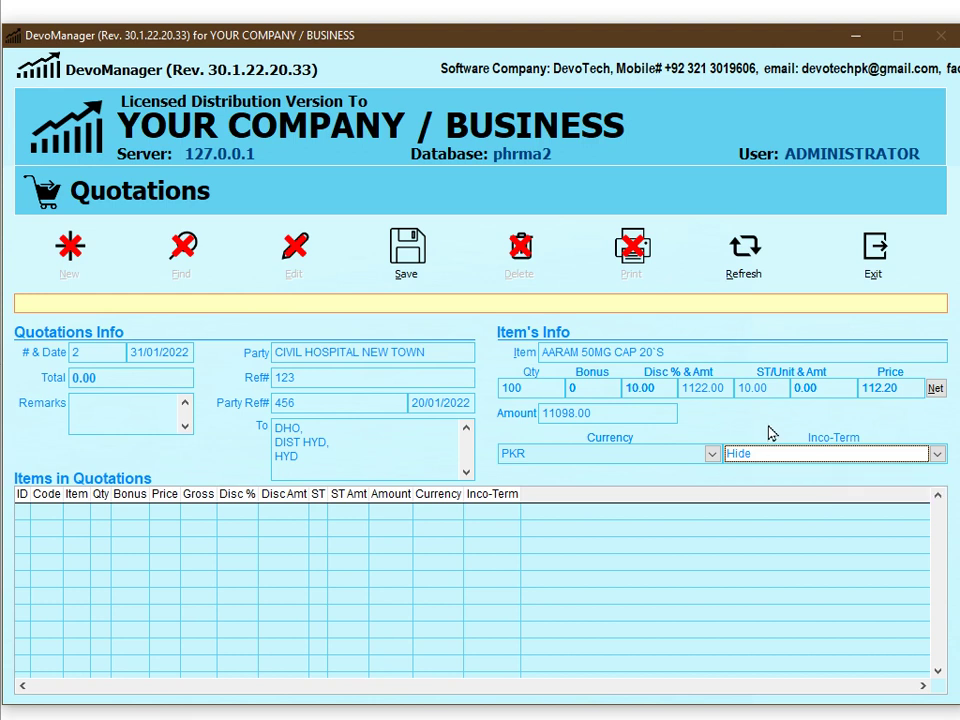
pyautogui.click(400, 253)
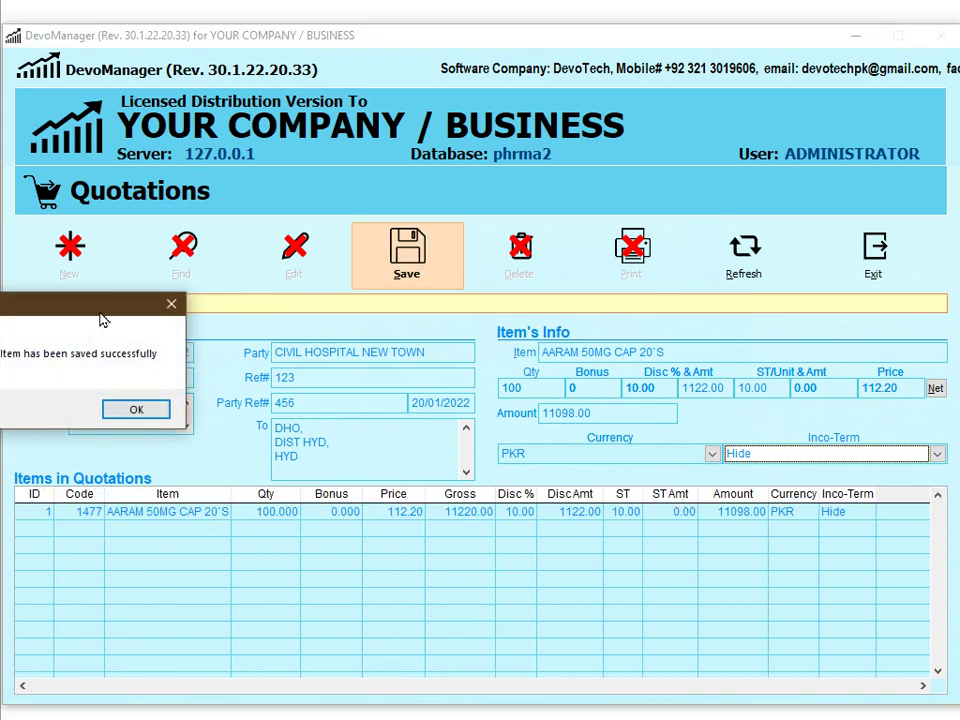
pyautogui.click(411, 427)
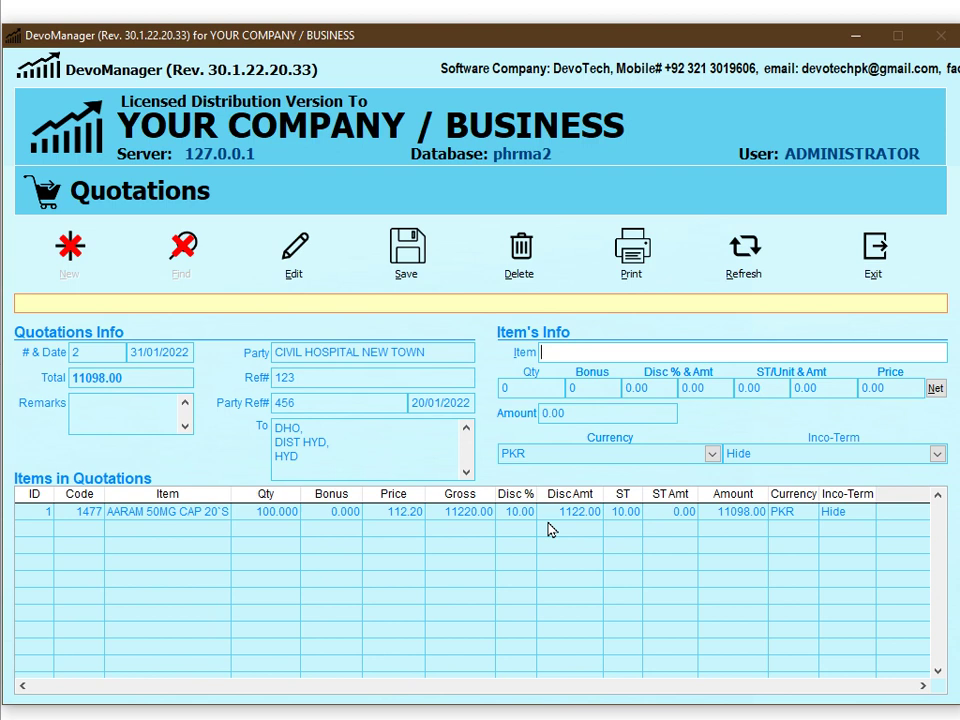
# Output the quotation to the screen and examine its header details and product table in the print preview
pyautogui.click(632, 276)
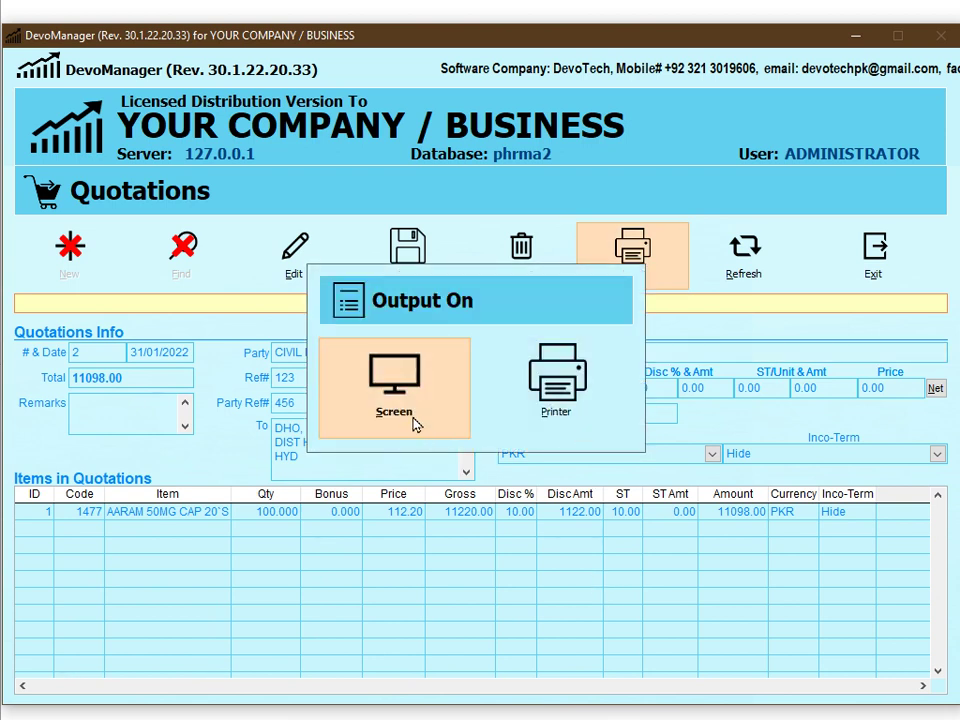
pyautogui.click(415, 425)
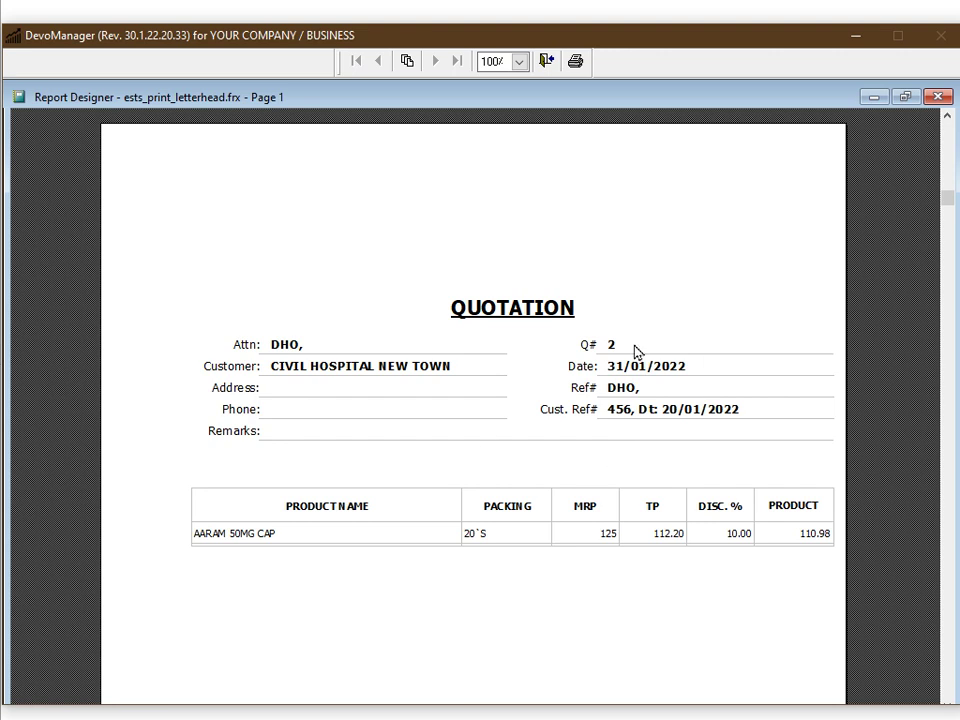
pyautogui.scroll(2, 499, 574)
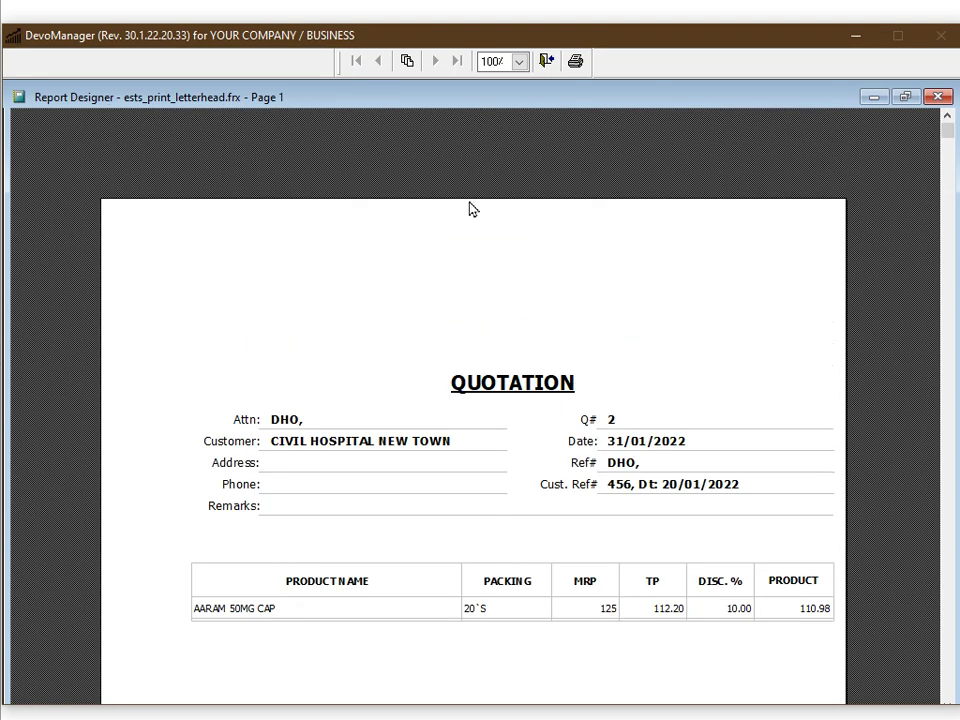
pyautogui.scroll(-10, 500, 600)
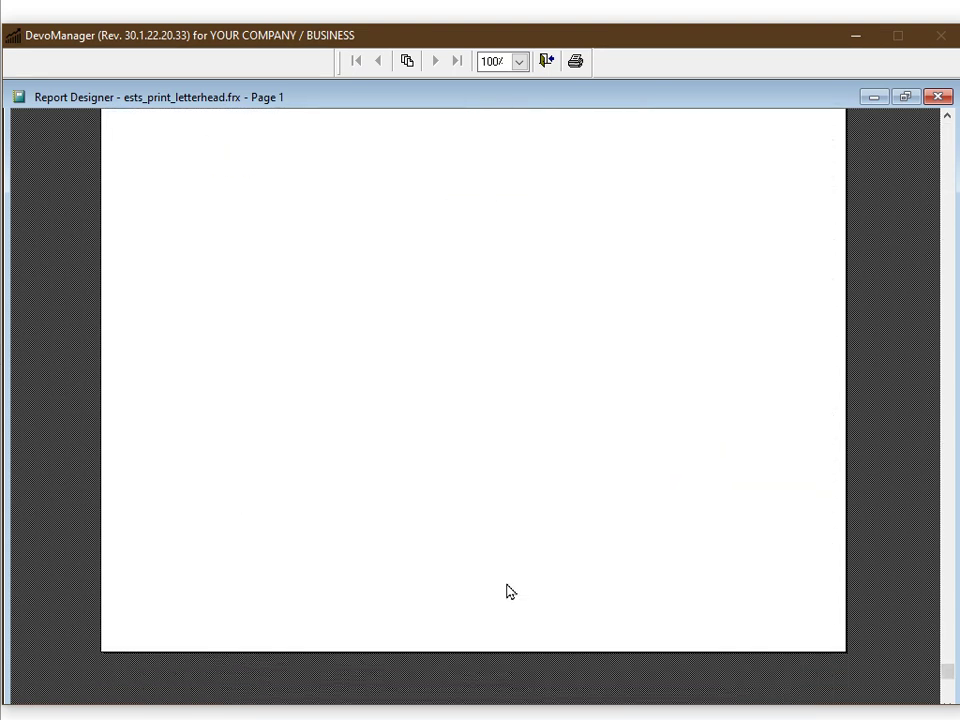
pyautogui.scroll(7, 507, 611)
pyautogui.scroll(3, 505, 612)
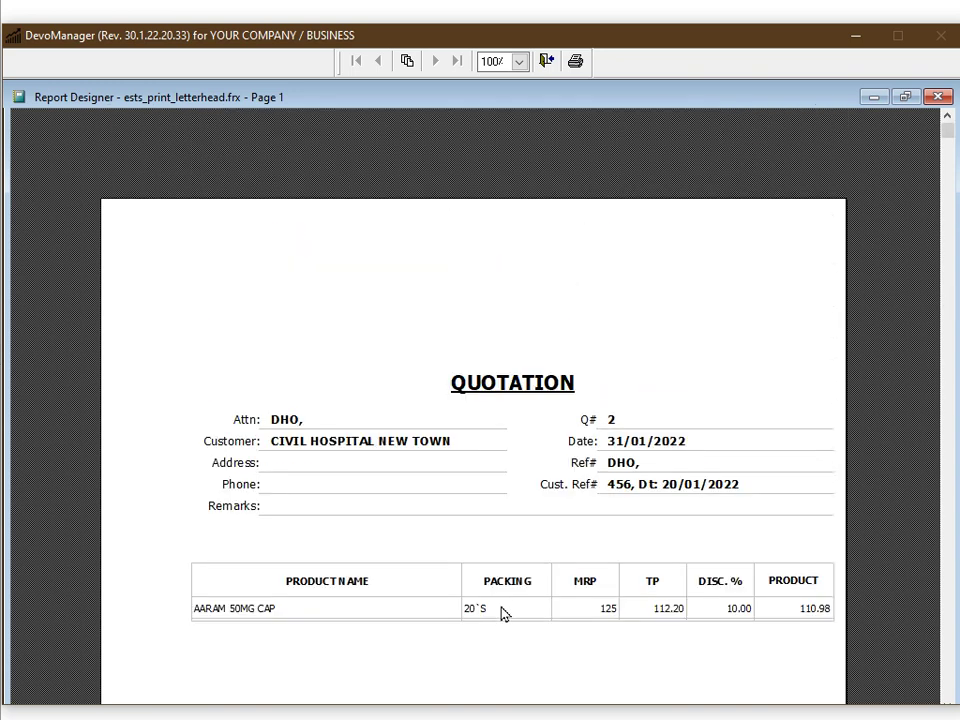
pyautogui.scroll(-1, 504, 613)
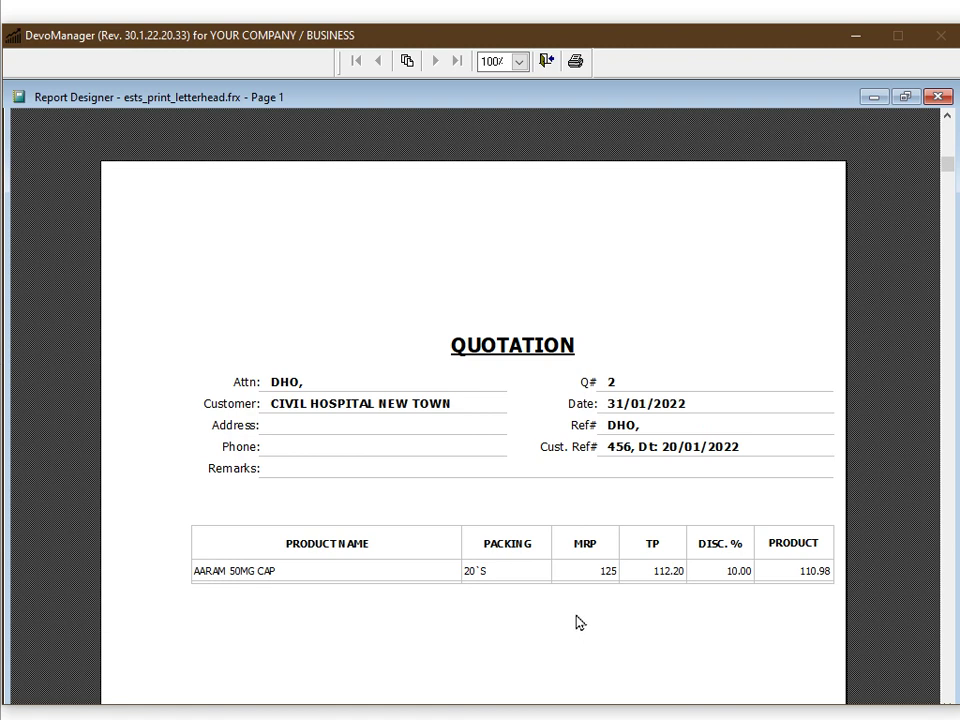
pyautogui.scroll(-10, 580, 620)
pyautogui.scroll(7, 576, 615)
pyautogui.press('Escape')
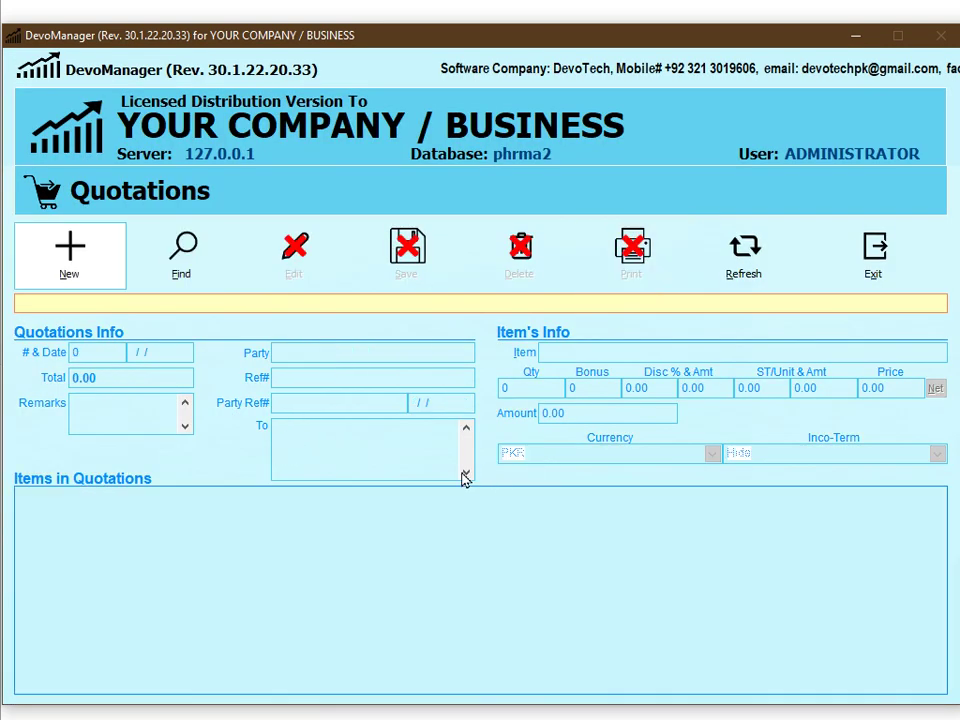
# Leave the quotations and start a new miscellaneous cash payment voucher
pyautogui.click(866, 278)
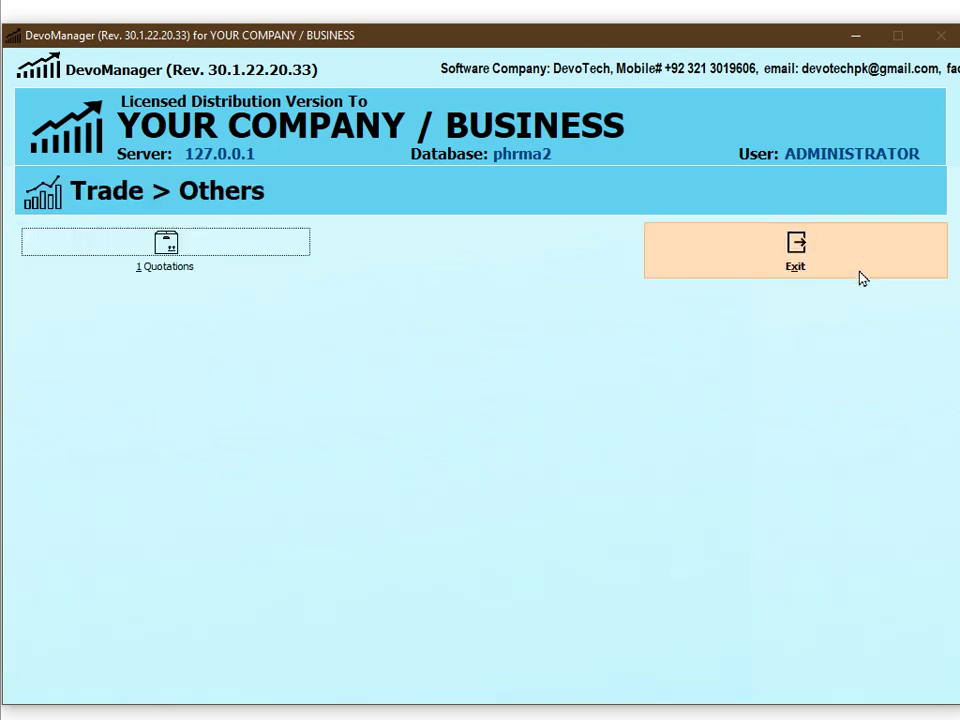
pyautogui.click(863, 278)
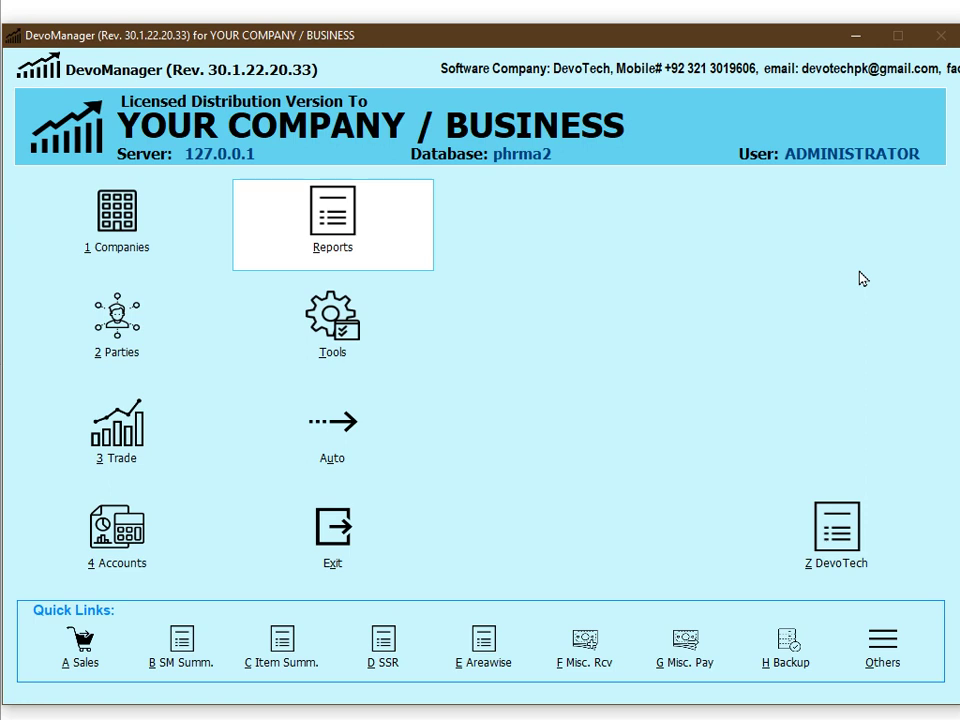
pyautogui.press('alt')
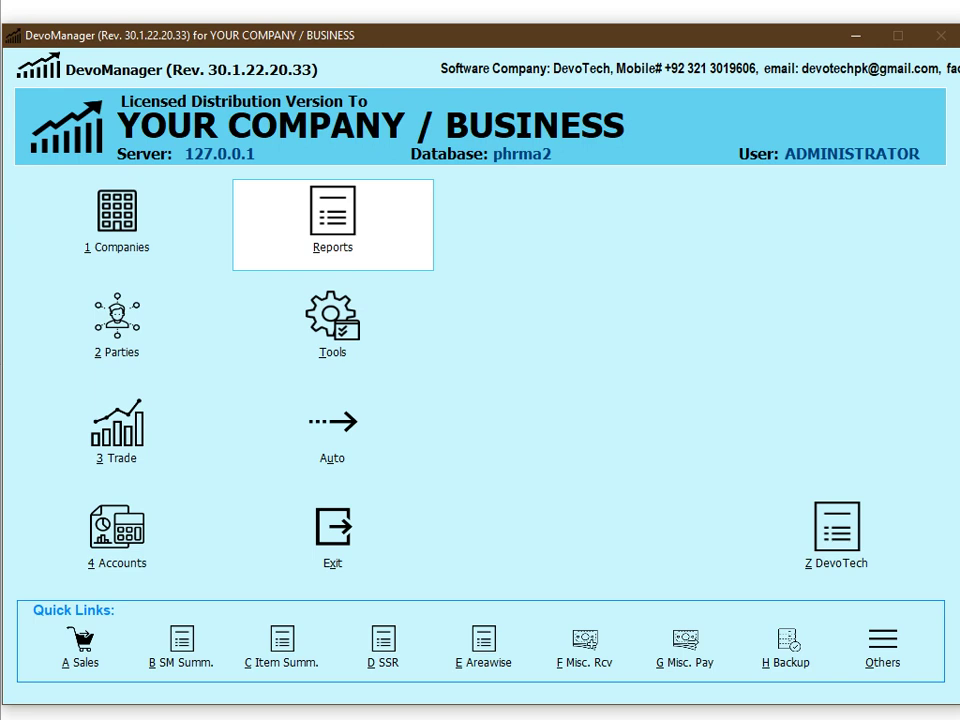
pyautogui.click(688, 664)
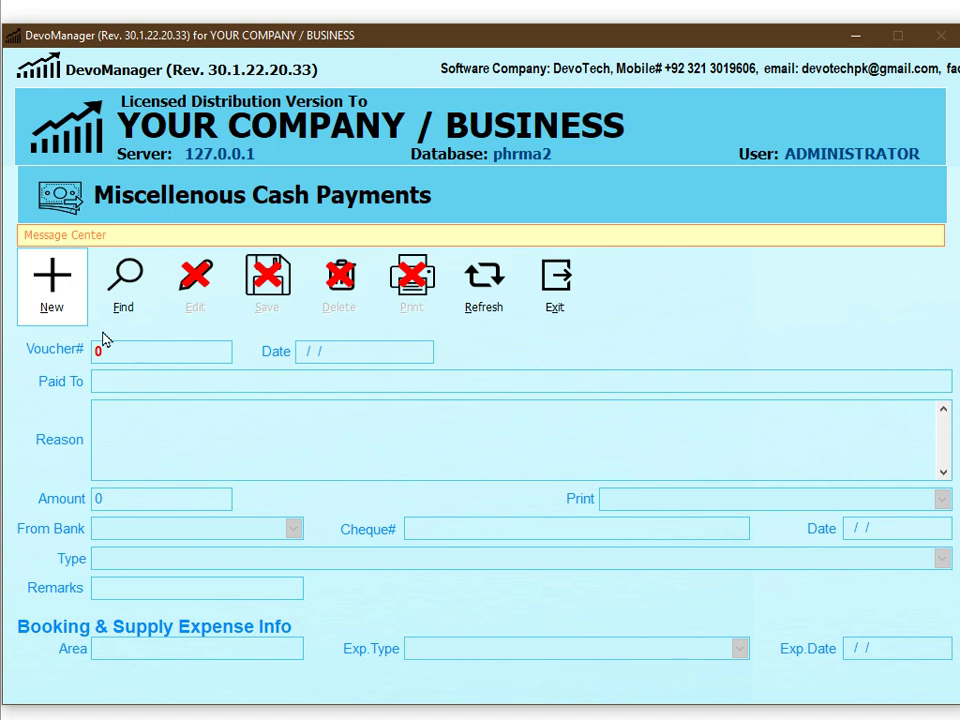
pyautogui.click(62, 314)
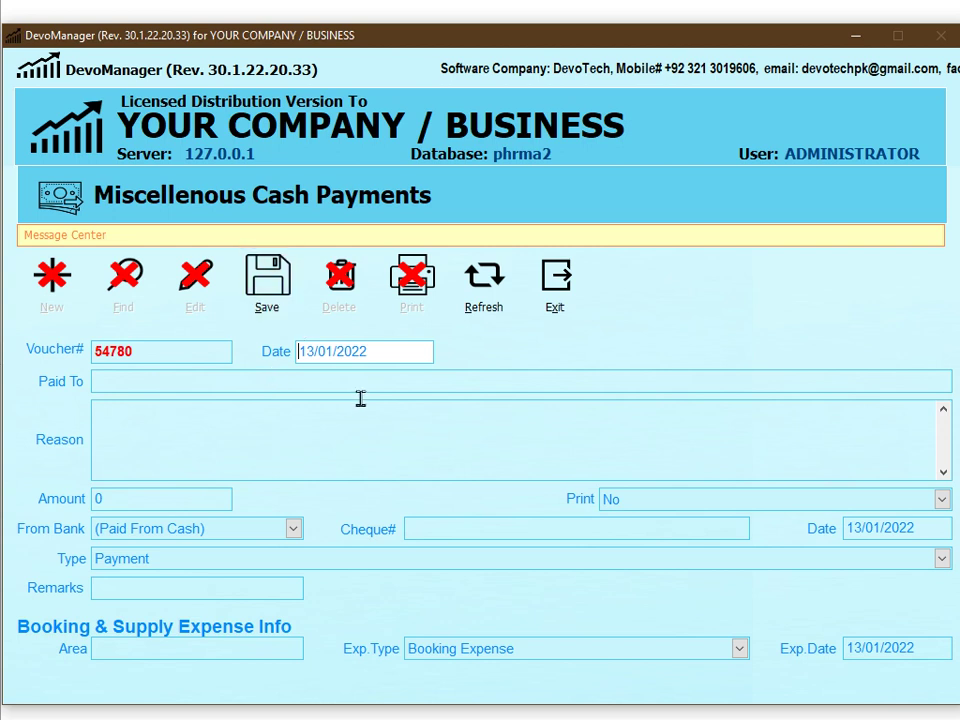
# Try the payment voucher's type options, choosing Payment and Sales Deposit, and exit without saving the voucher
pyautogui.click(126, 569)
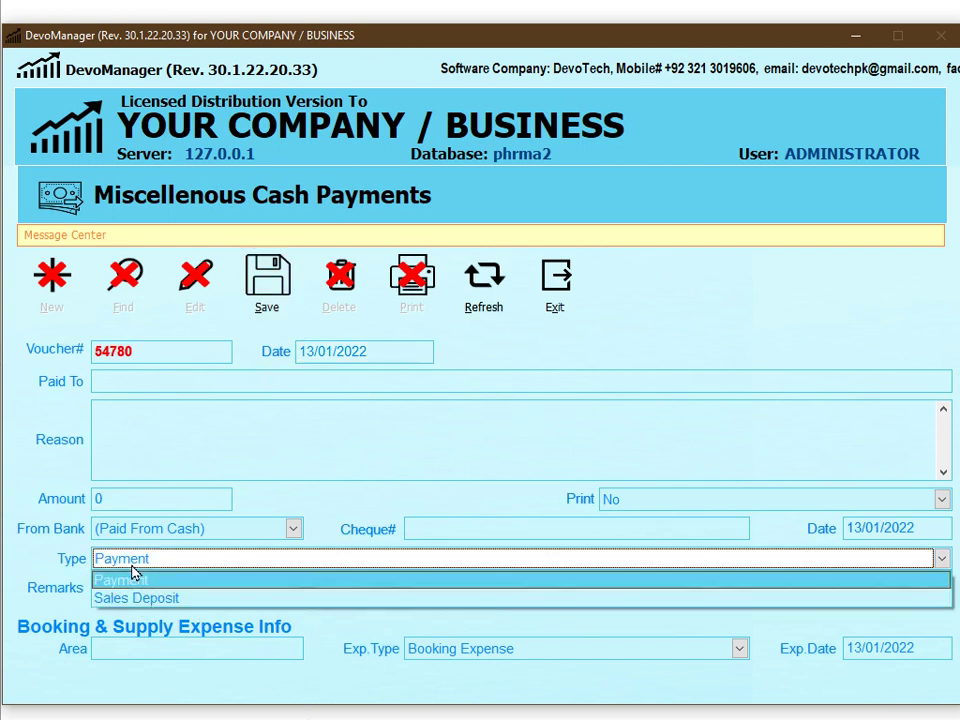
pyautogui.click(119, 563)
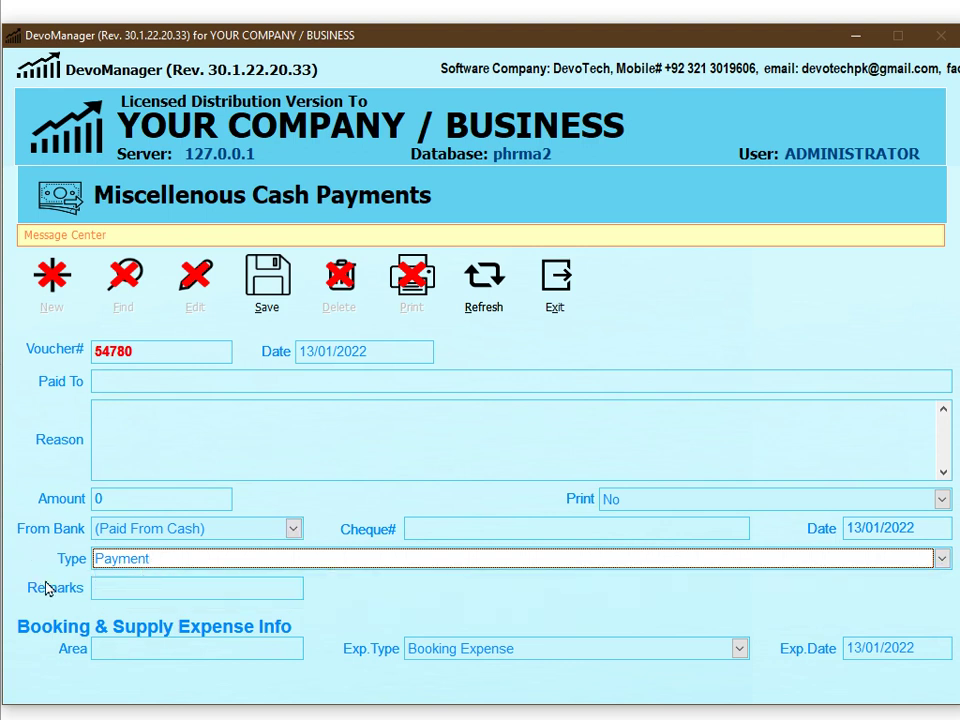
pyautogui.click(191, 562)
pyautogui.click(192, 600)
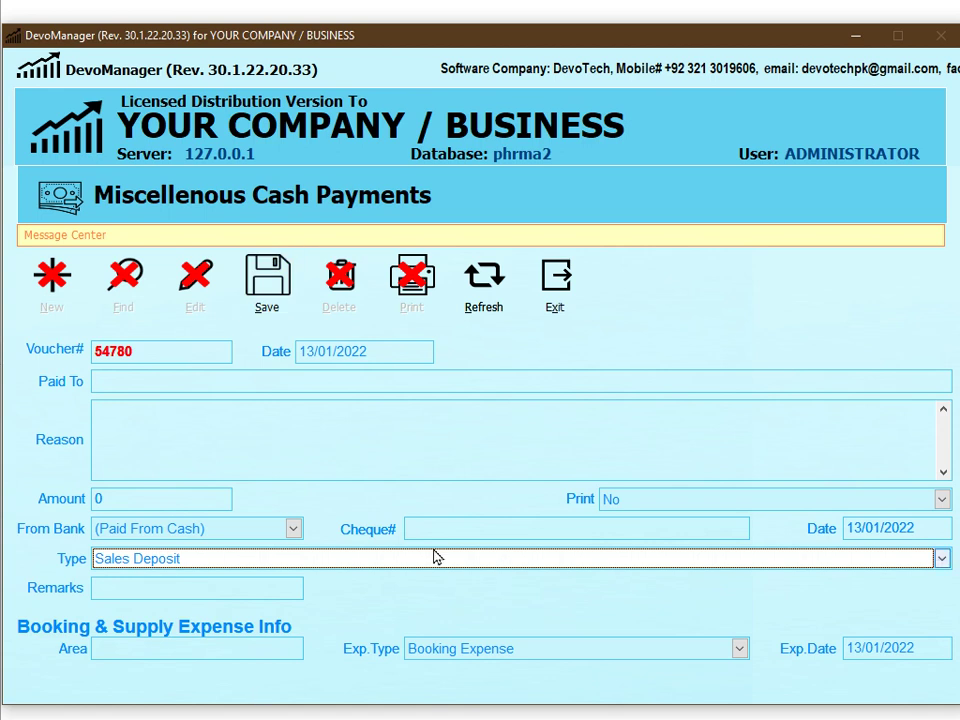
pyautogui.click(580, 310)
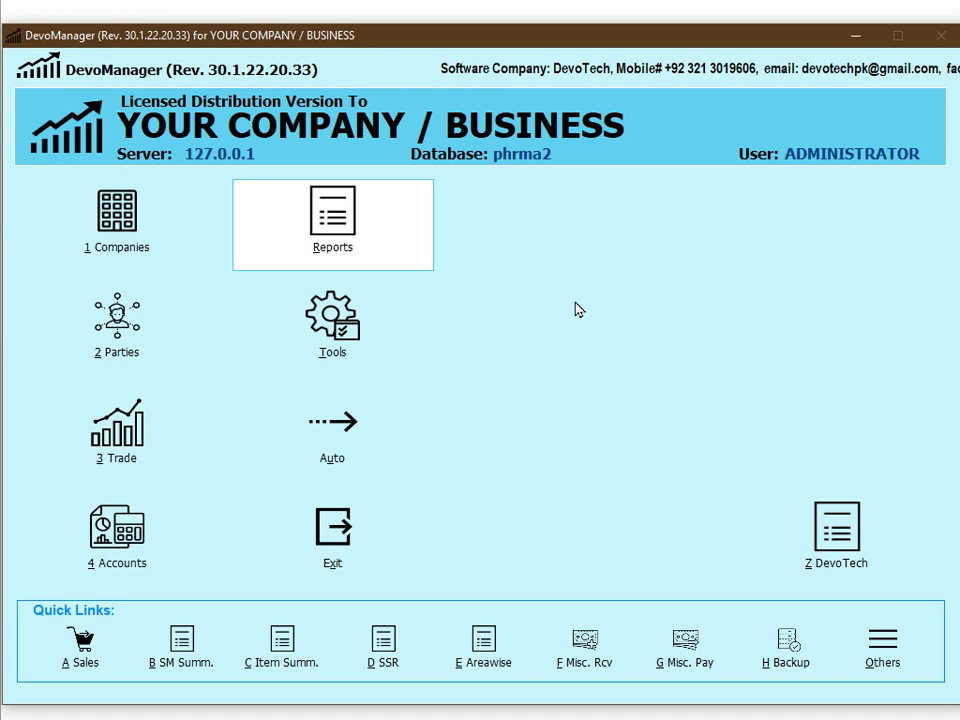
# Open the Sales form and start a new sales invoice
pyautogui.click(78, 640)
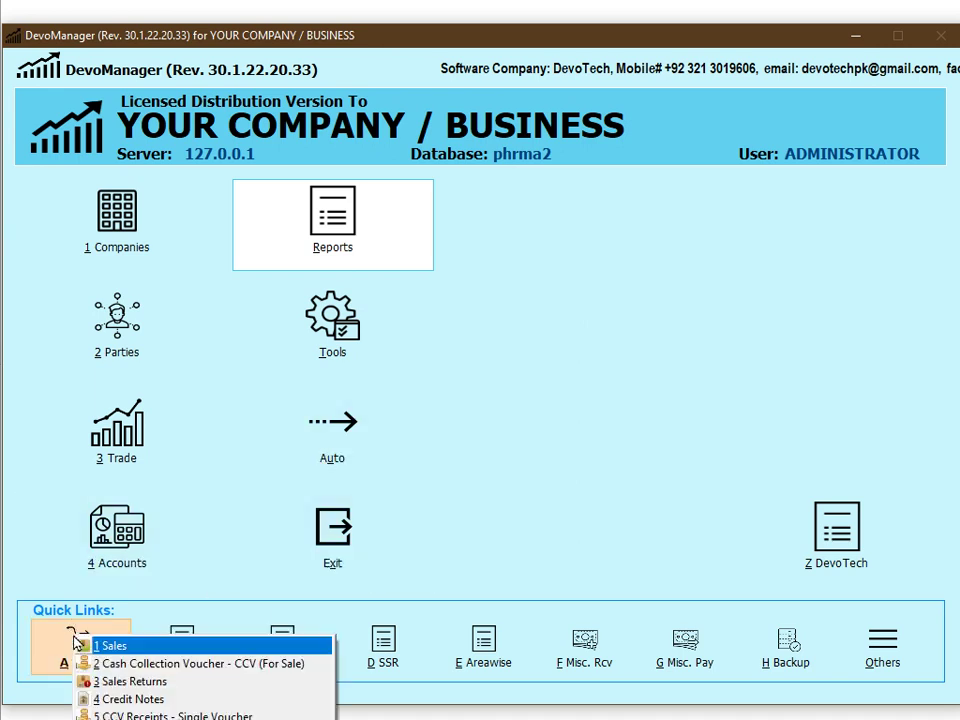
pyautogui.click(84, 645)
pyautogui.click(278, 430)
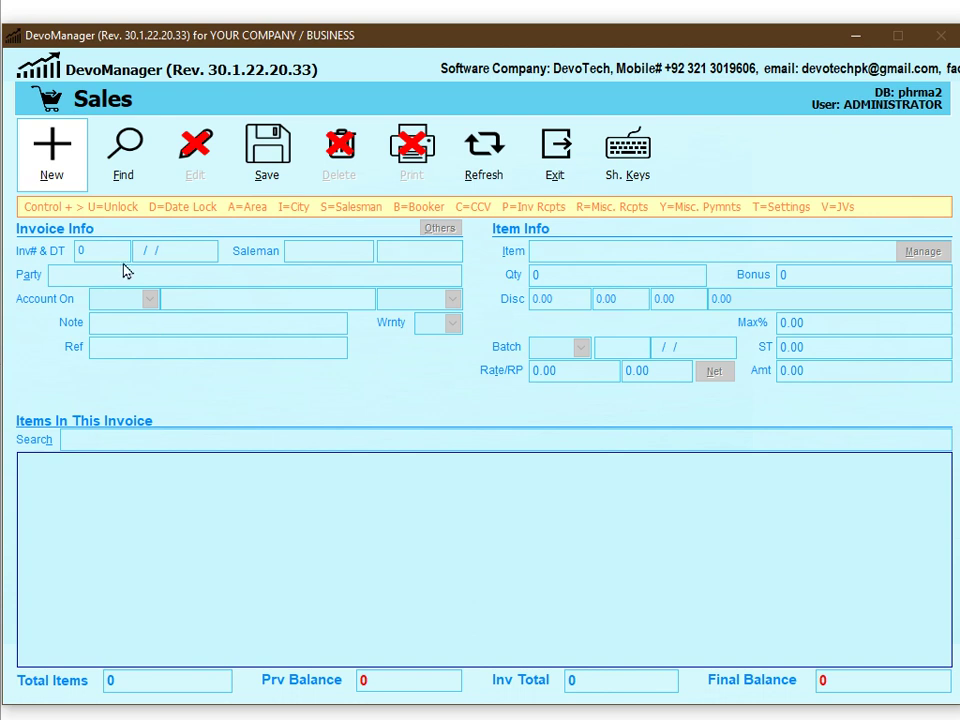
pyautogui.click(66, 178)
# Enter an order number as the invoice's note and bring up the Sales Other Info form
pyautogui.click(105, 328)
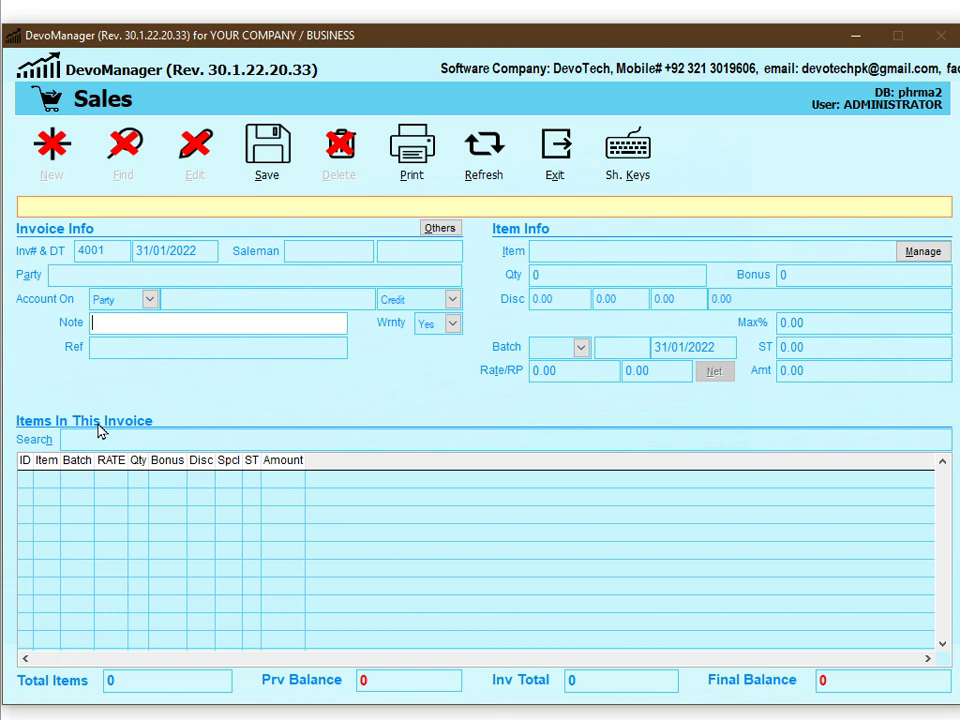
pyautogui.write('123')
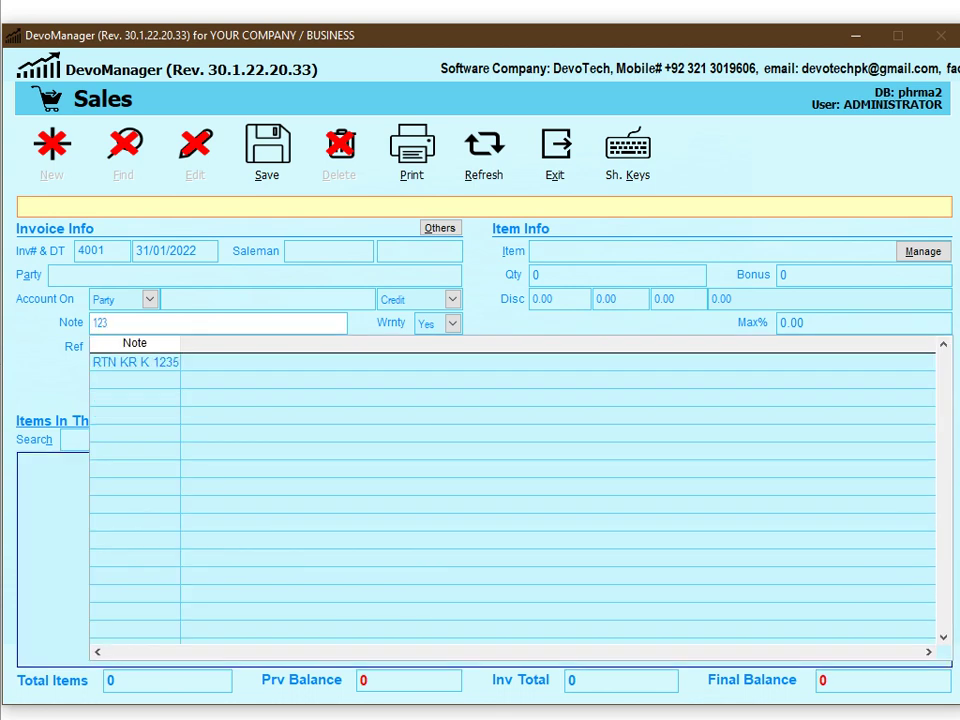
pyautogui.press('Return')
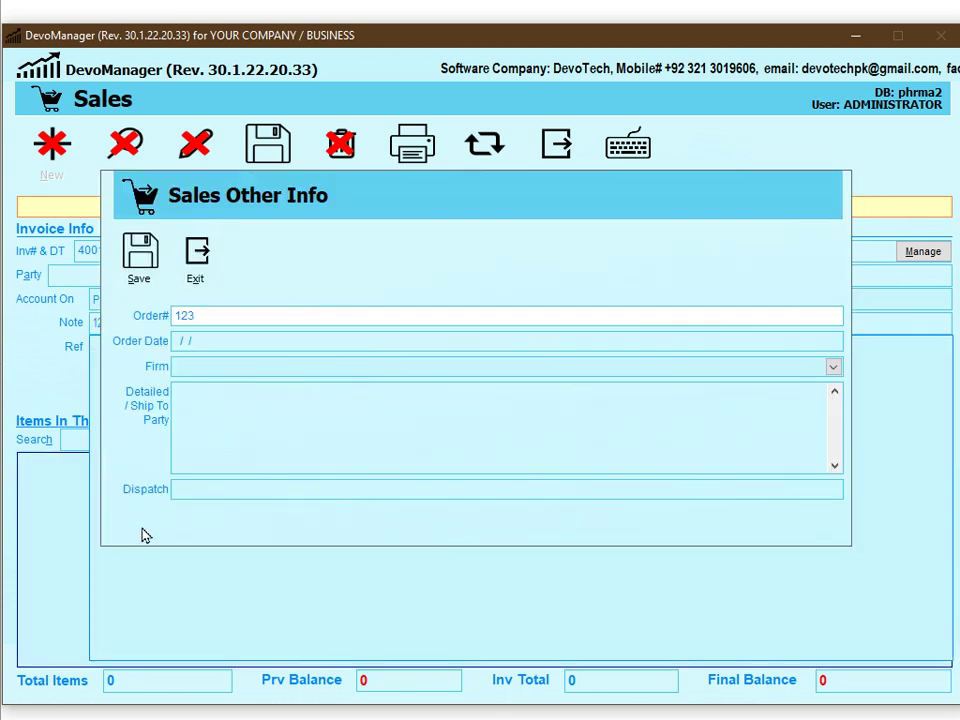
# Fill in the detailed ship-to party on three lines as MED SUP., CIVIL HOSPITAL, and HYDERABAD
pyautogui.moveTo(255, 318); pyautogui.dragTo(117, 315)
pyautogui.click(180, 345)
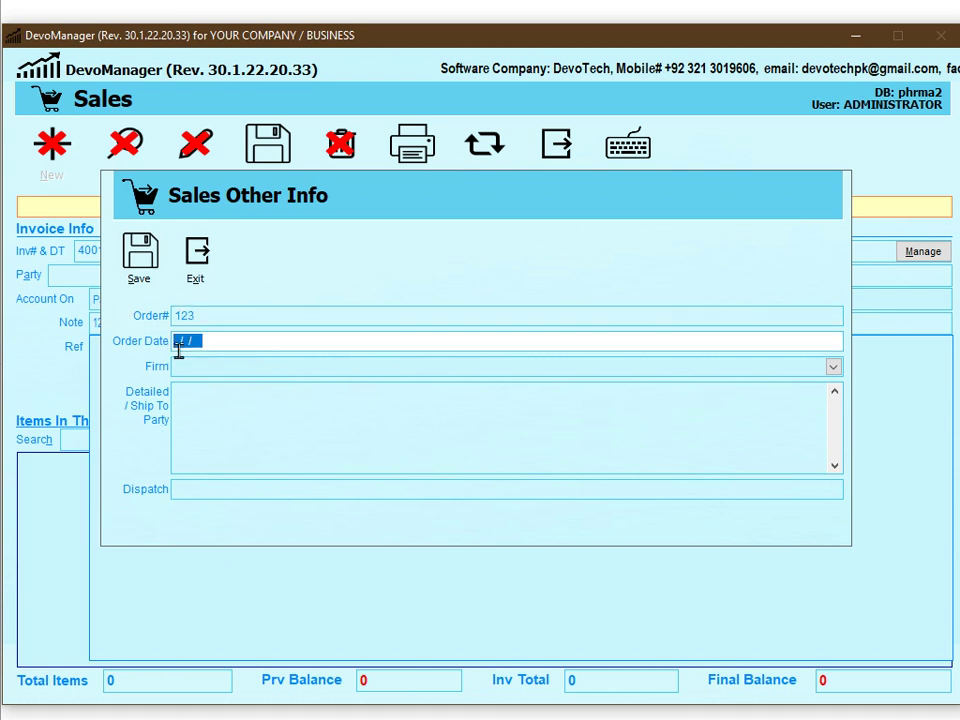
pyautogui.click(193, 410)
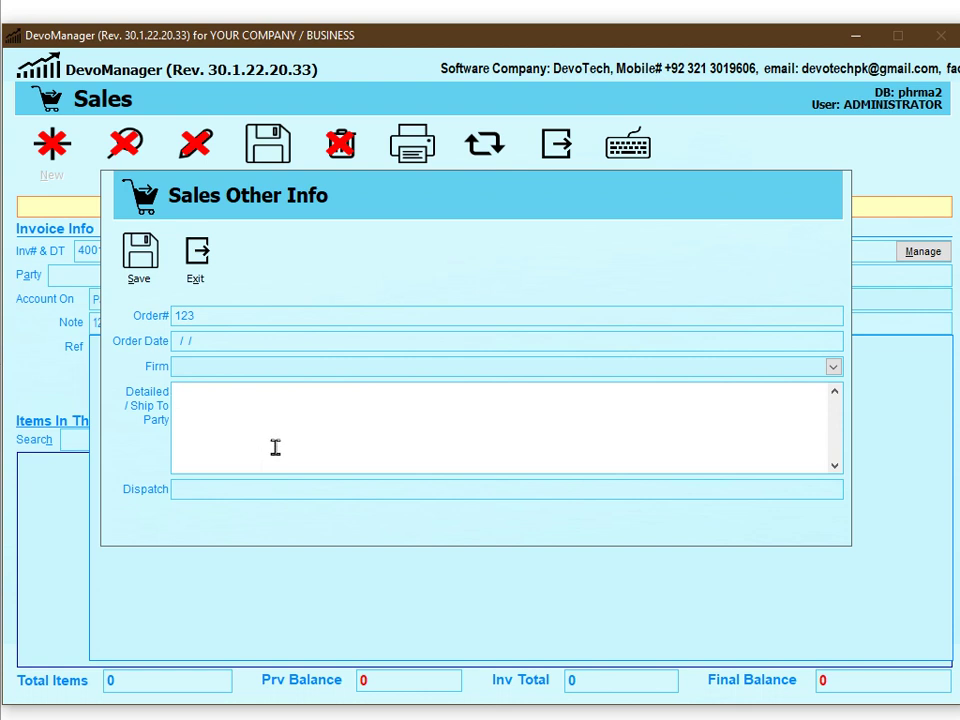
pyautogui.write('MED SUP.')
pyautogui.press('Return')
pyautogui.write('CIVIL HOSP')
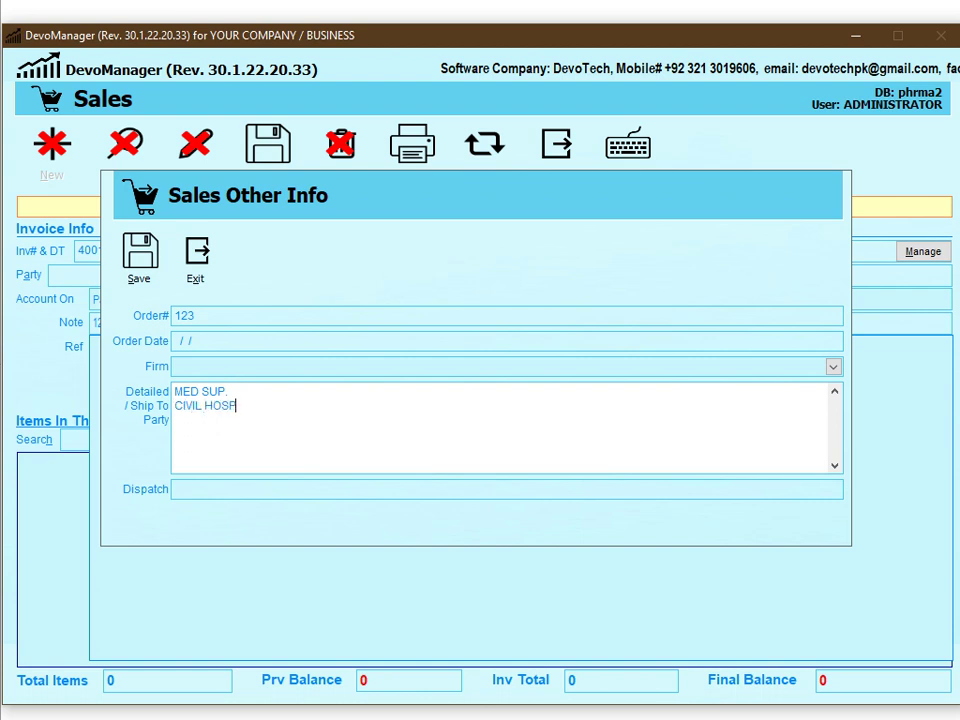
pyautogui.write('ITAL,')
pyautogui.press('Return')
pyautogui.write('HYDERABAD')
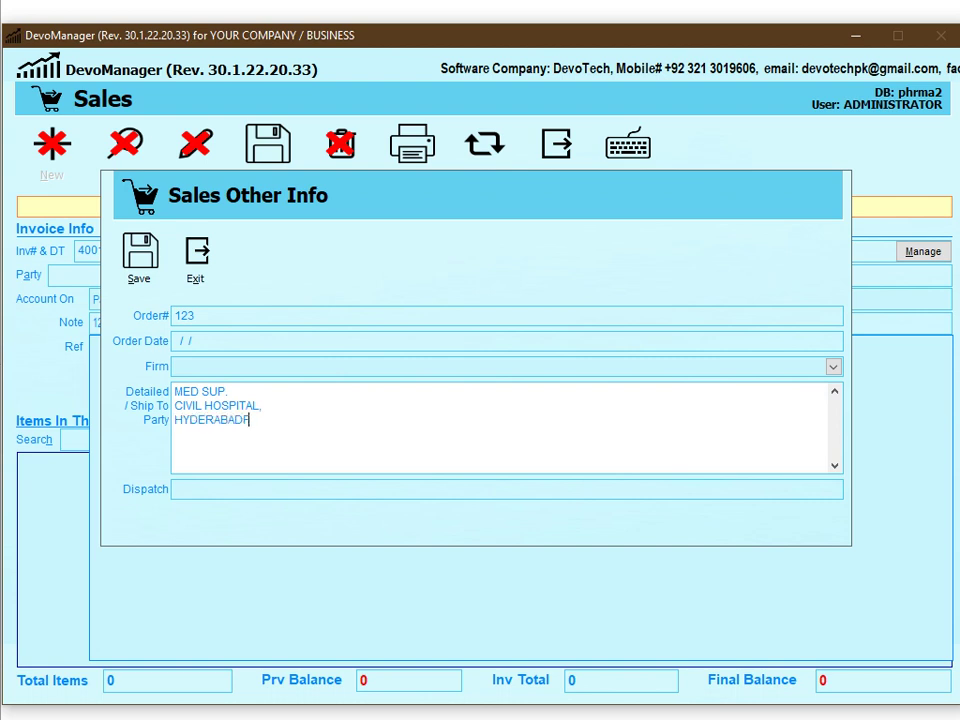
pyautogui.press('Tab')
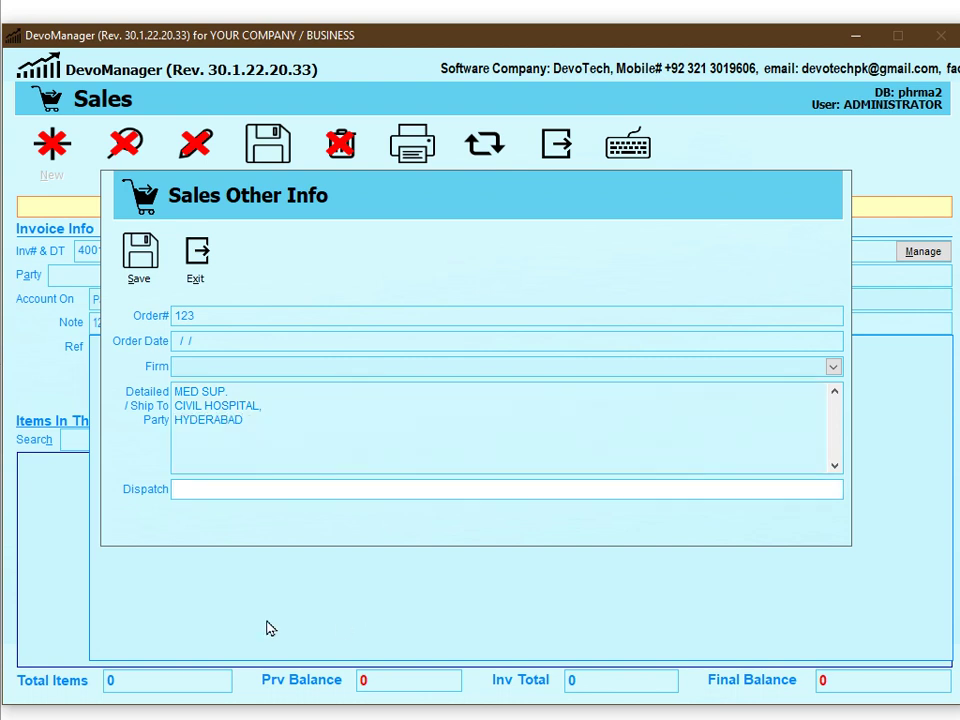
# Enter the TCS courier consignment number as the dispatch information
pyautogui.moveTo(185, 490); pyautogui.dragTo(267, 507)
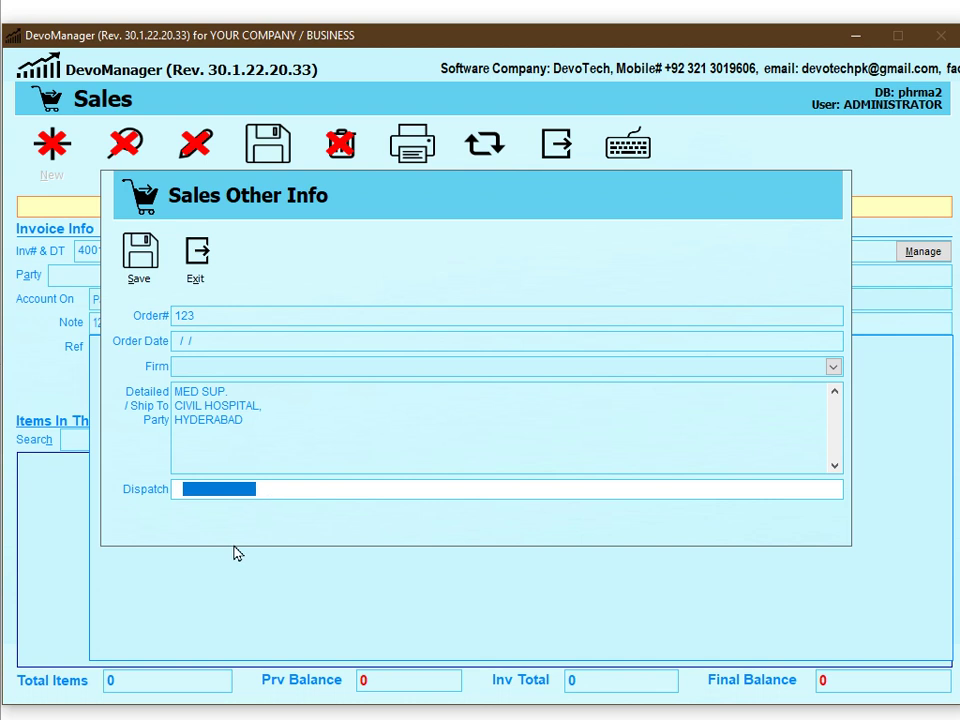
pyautogui.press('BackSpace')
pyautogui.write('RCS#')
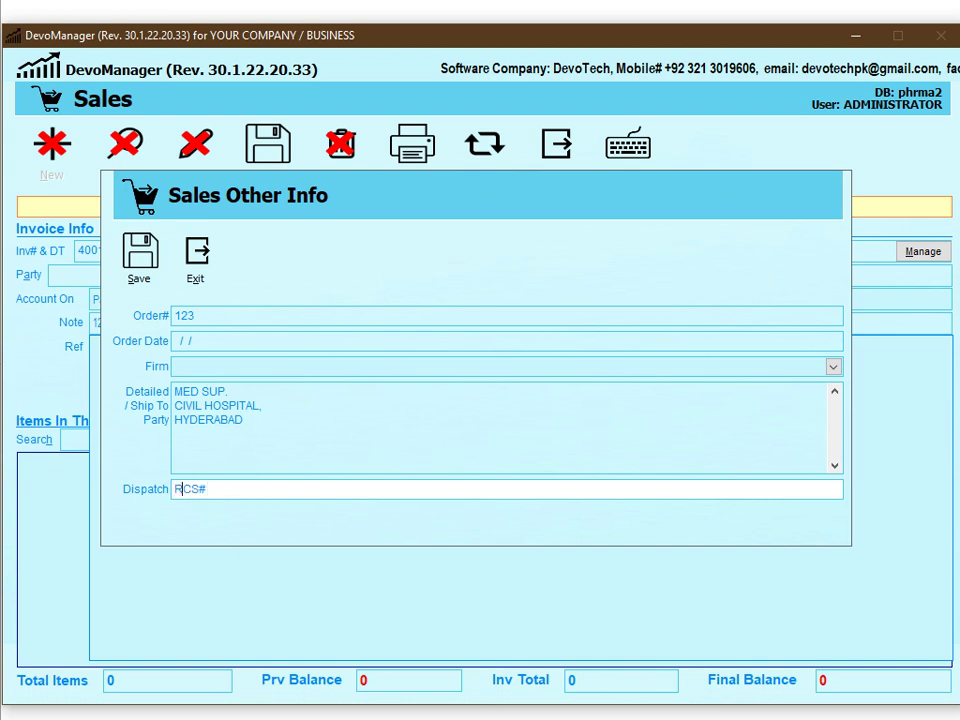
pyautogui.press('BackSpace')
pyautogui.press('BackSpace')
pyautogui.press('BackSpace')
pyautogui.press('BackSpace')
pyautogui.write('TCS#13456498')
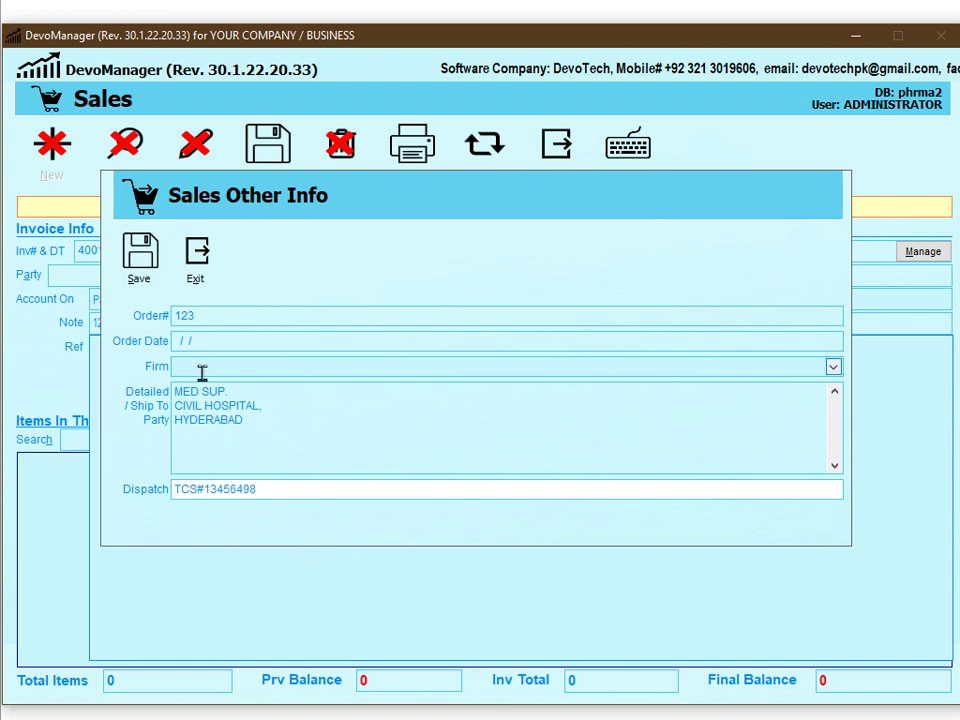
# Set the order date to 20/01/2022
pyautogui.click(186, 343)
pyautogui.write('10')
pyautogui.hotkey('ctrl', 'a')
pyautogui.write('200122')
pyautogui.press('Return')
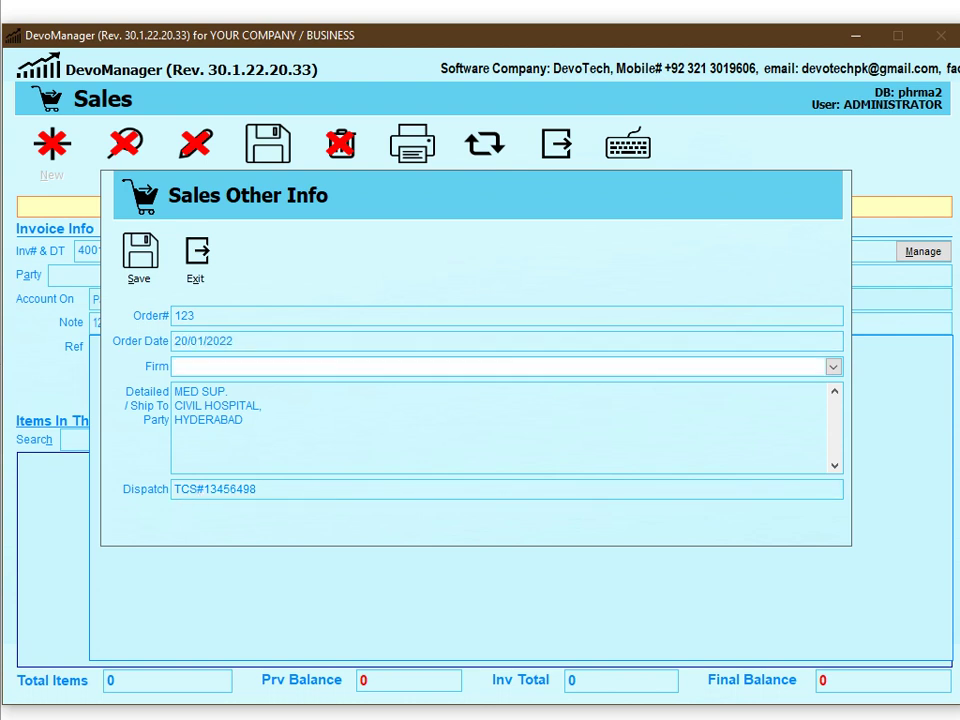
# Replace the order number with a new one and save the other sales info
pyautogui.moveTo(197, 309); pyautogui.dragTo(211, 332)
pyautogui.hotkey('shift', 'Home')
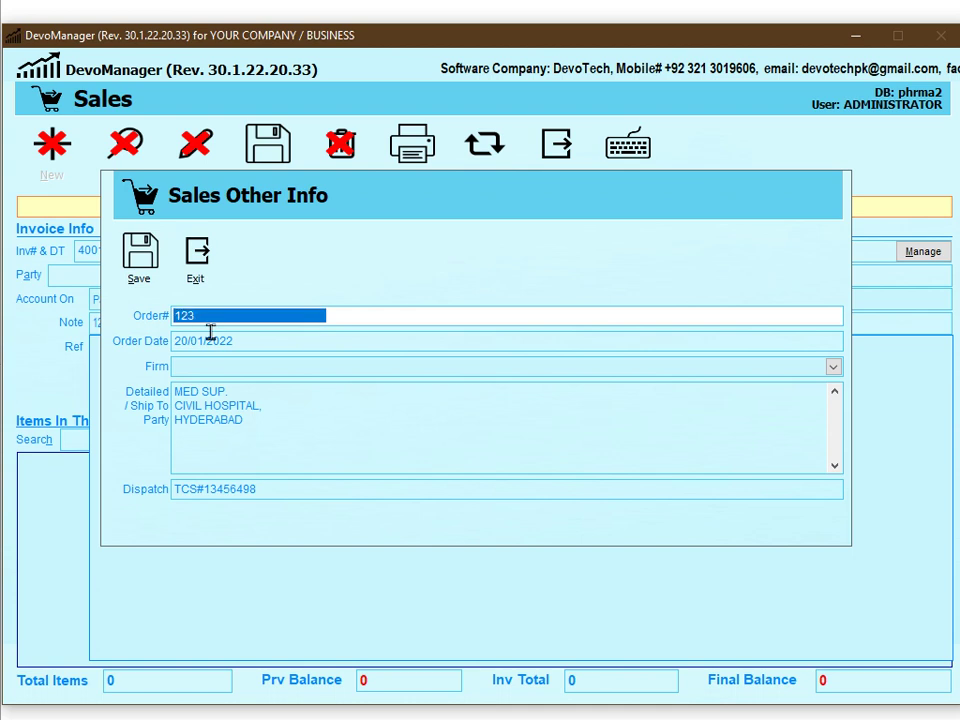
pyautogui.write('987654')
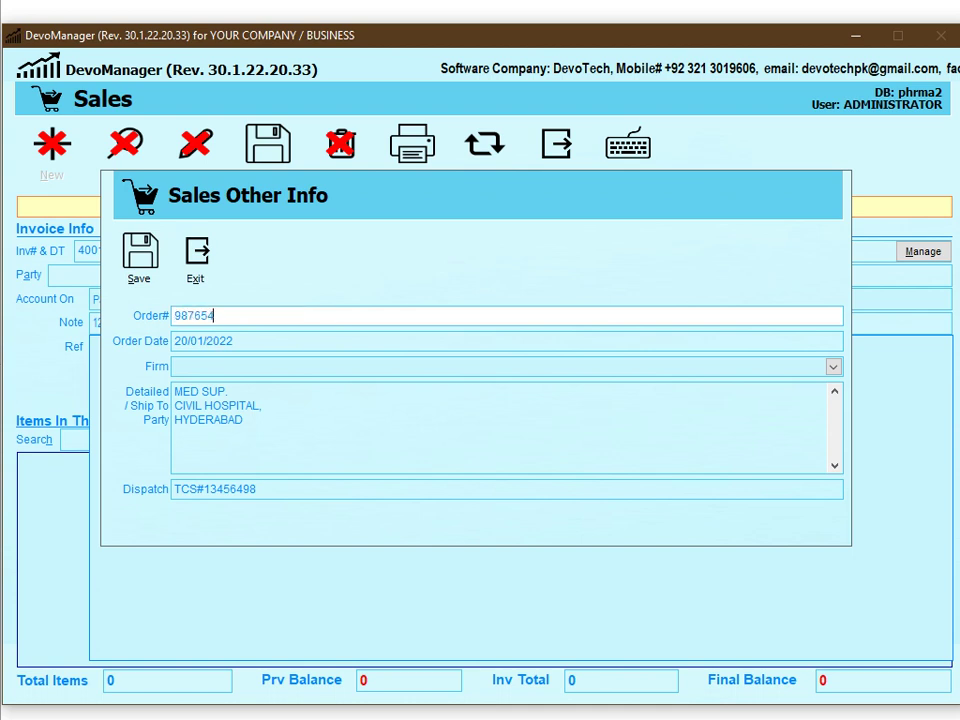
pyautogui.click(140, 255)
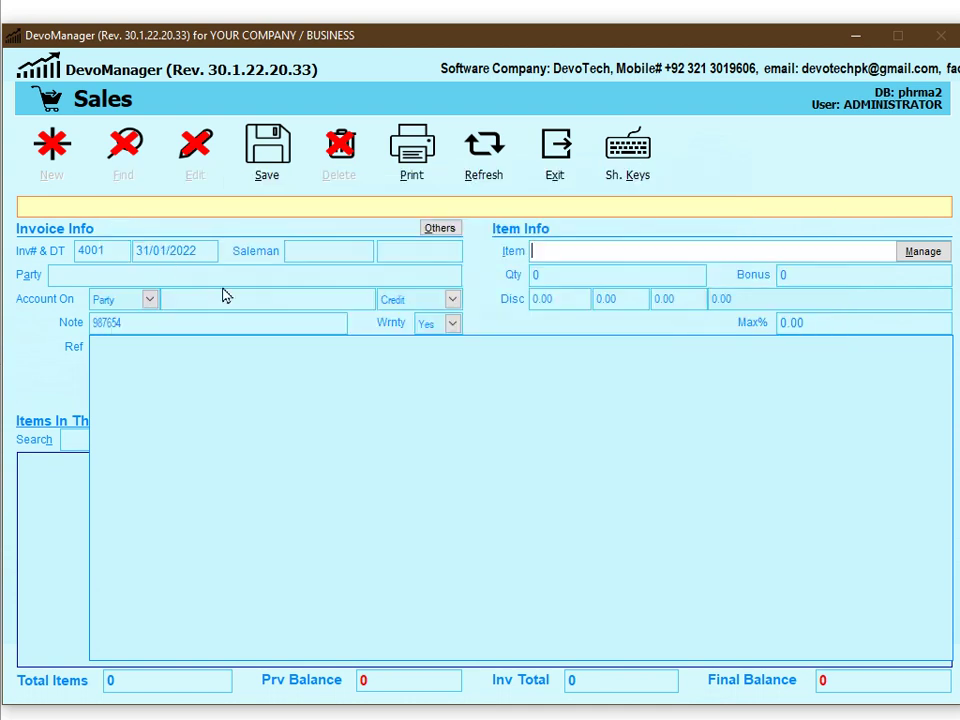
# Clear the order number from the invoice's note
pyautogui.click(255, 326)
pyautogui.press('BackSpace')
pyautogui.press('BackSpace')
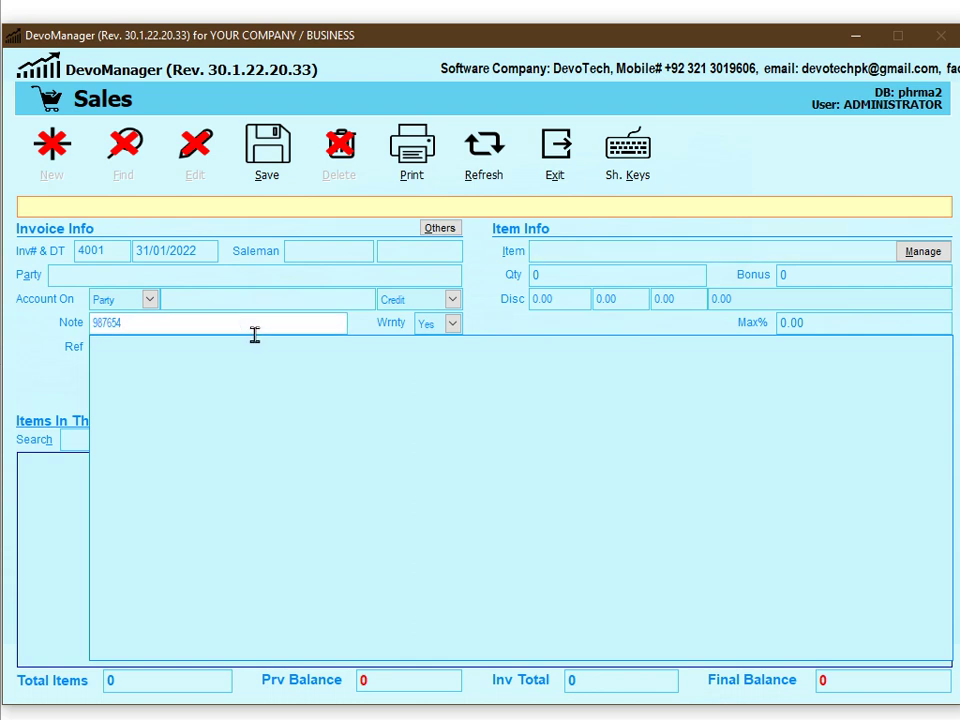
pyautogui.press('BackSpace')
pyautogui.press('BackSpace')
pyautogui.press('BackSpace')
pyautogui.press('BackSpace')
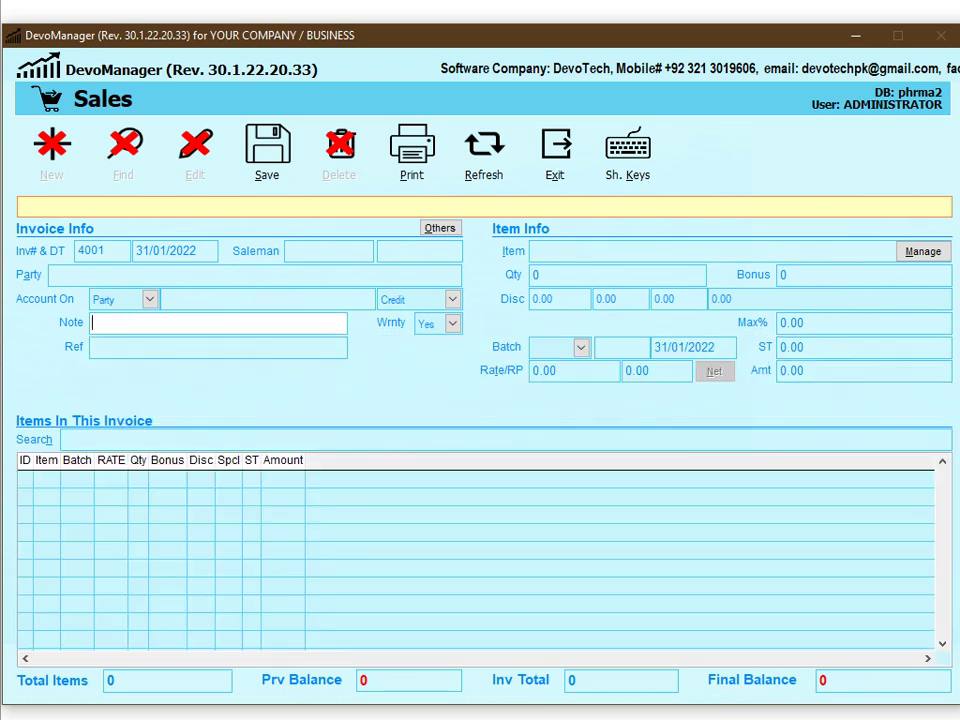
# Enter the order number as the invoice's note and save the prefilled other sales info
pyautogui.write('987654')
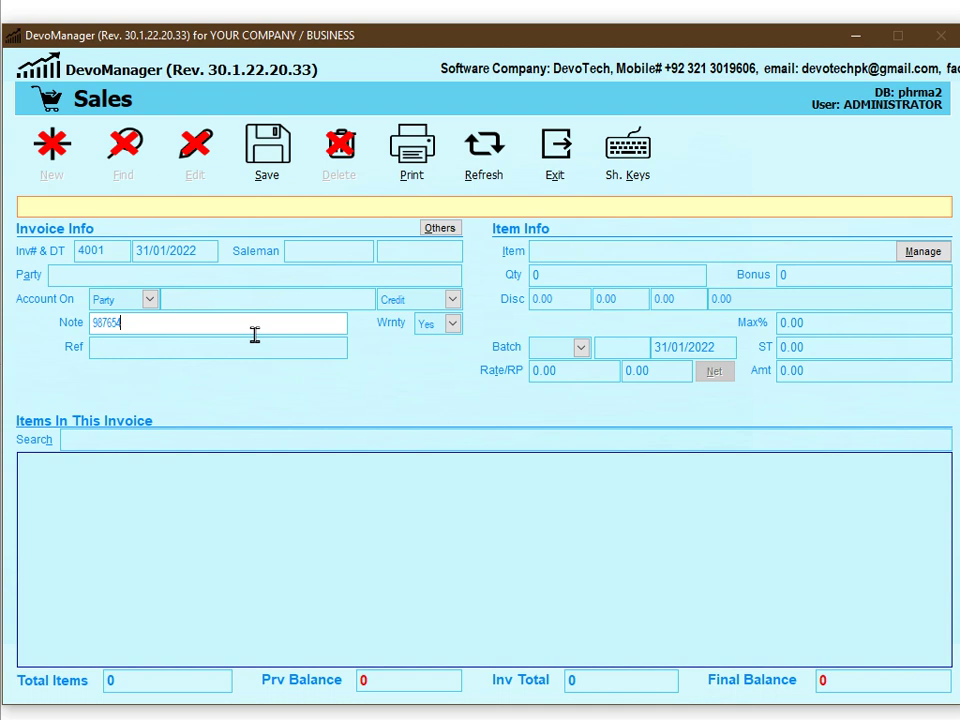
pyautogui.press('Return')
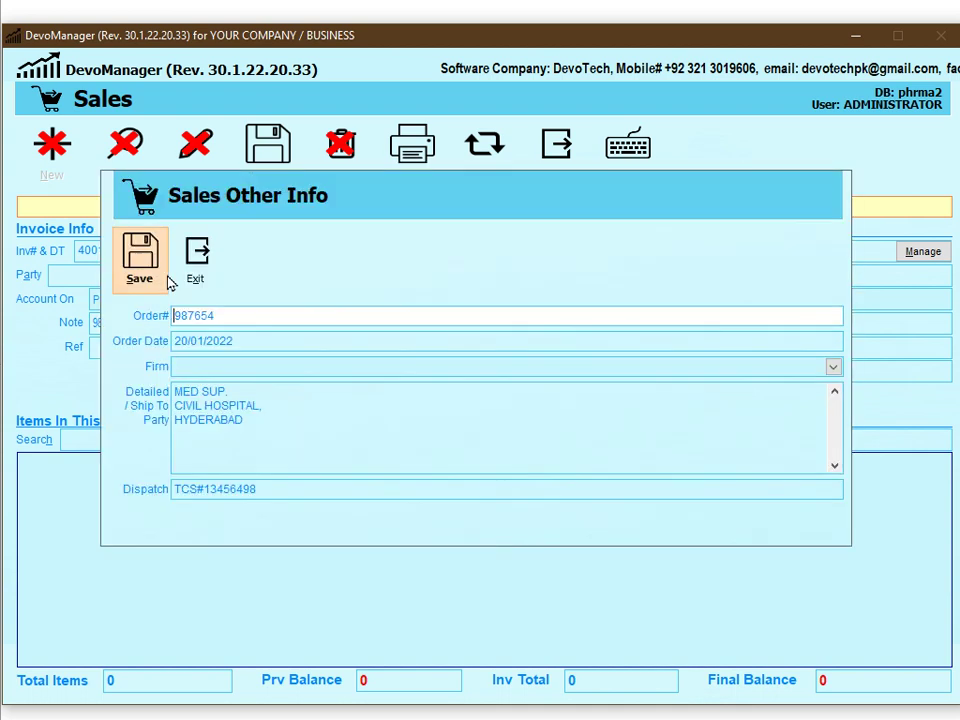
pyautogui.click(154, 279)
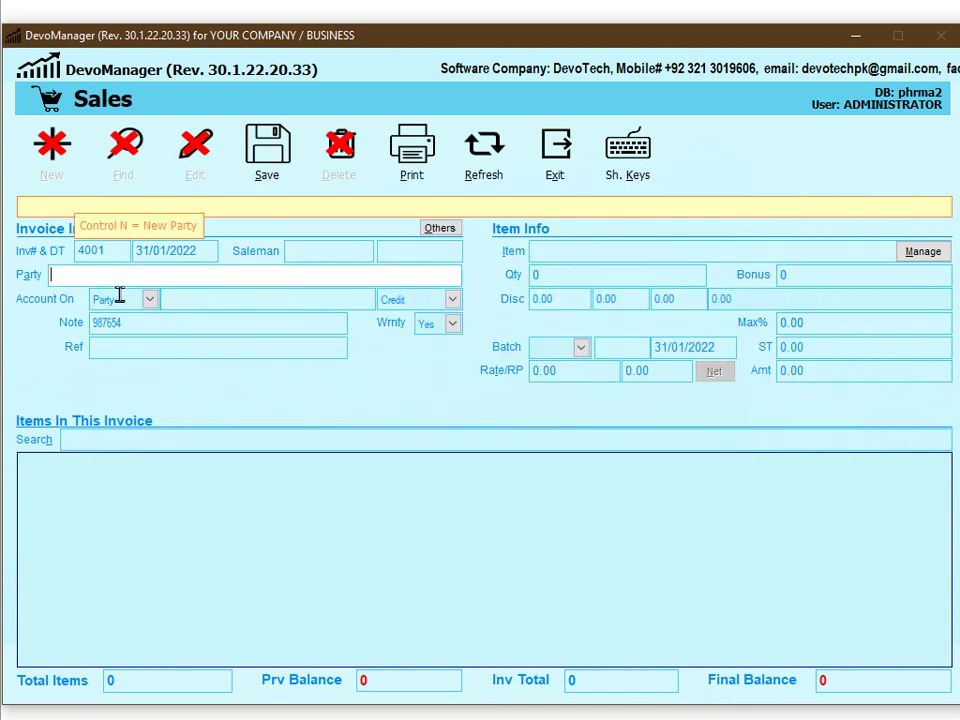
# Set the invoice's party to CIVIL HOSPITAL, NEW TOWN and assign the salesman whose name starts with A
pyautogui.write('Civil')
pyautogui.press('Down')
pyautogui.press('Return')
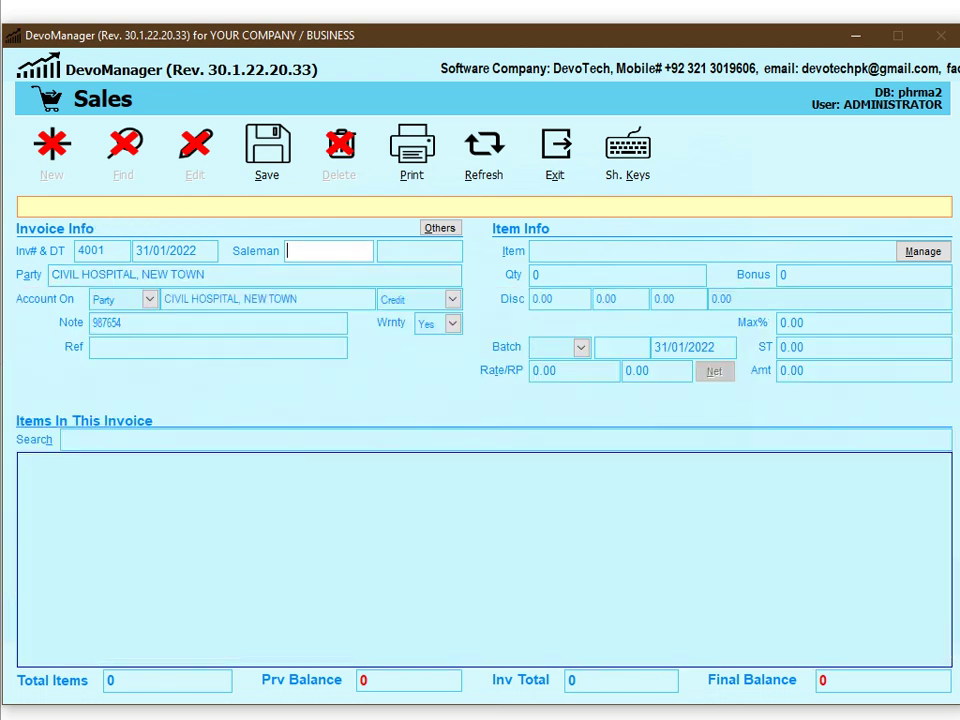
pyautogui.write('A')
pyautogui.press('Return')
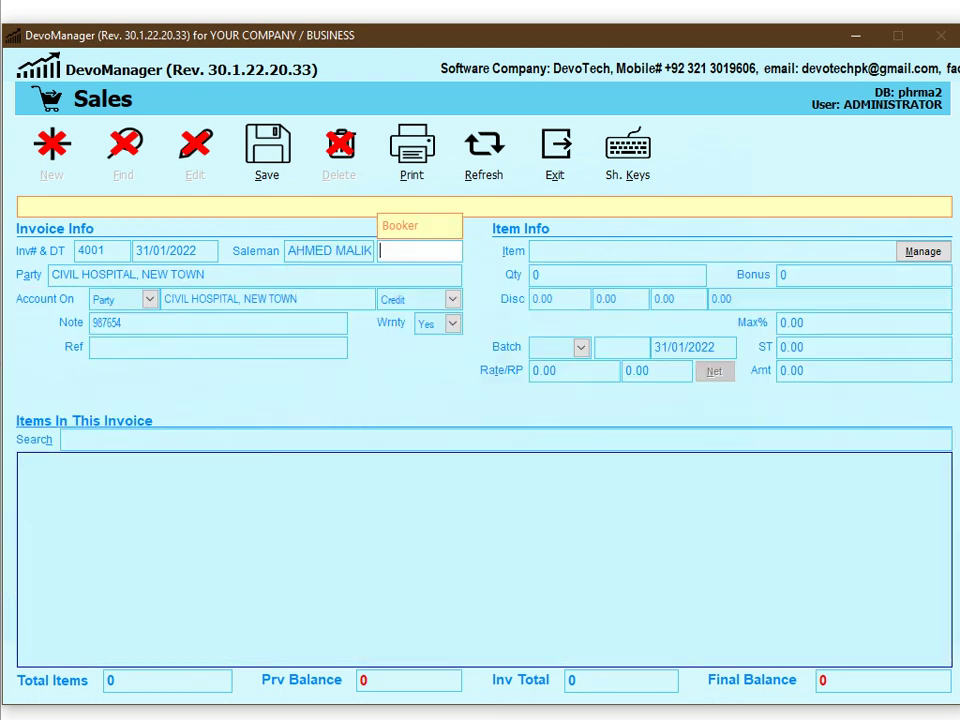
# Leave the booker empty, add 10 units of AARAM 50MG CAP 20`S to the invoice and save it
pyautogui.press('Return')
pyautogui.write('AA')
pyautogui.press('Return')
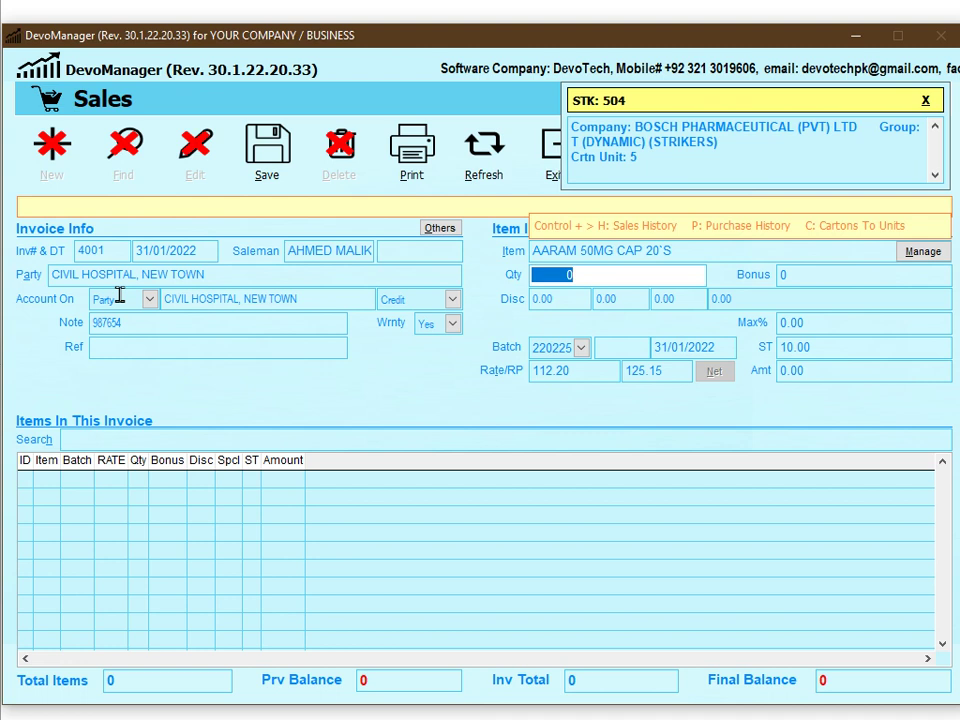
pyautogui.write('10')
pyautogui.press('Return')
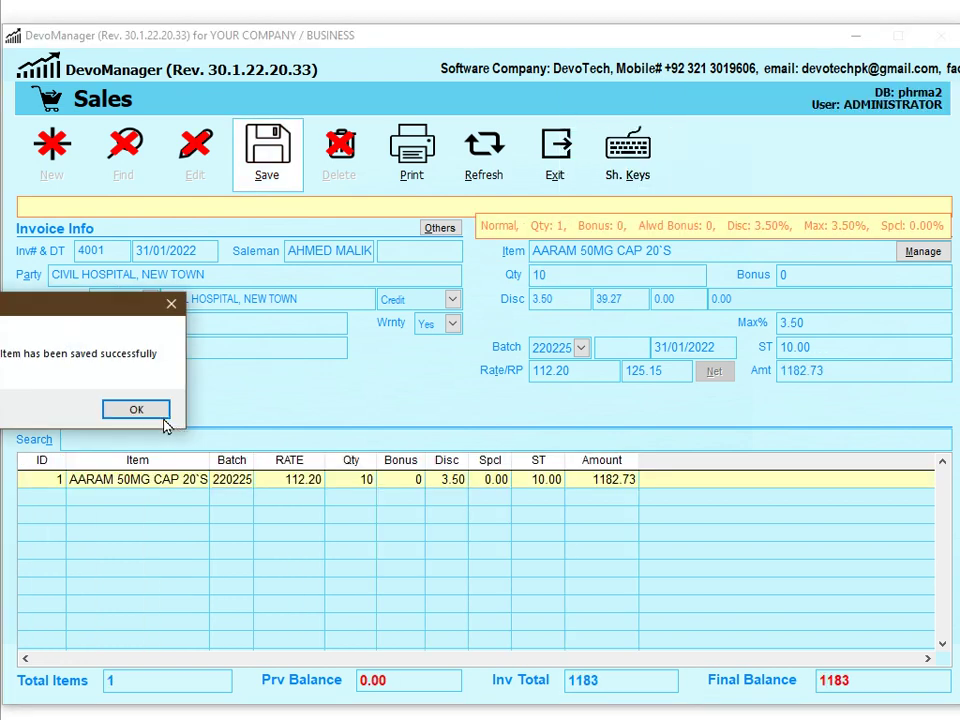
pyautogui.click(155, 410)
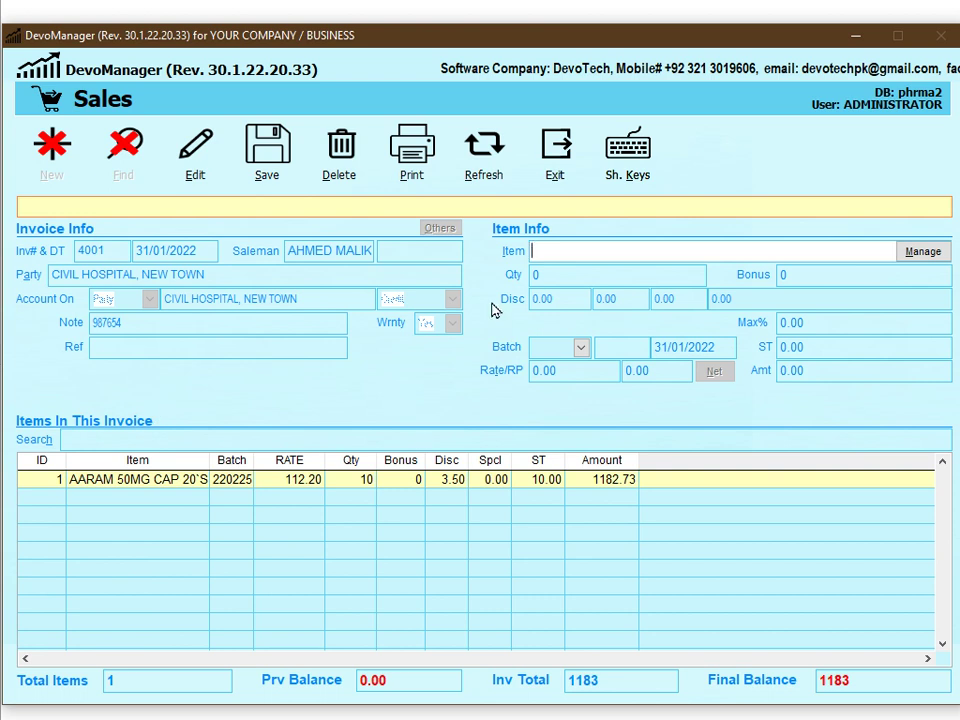
# Preview the saved invoice's printout in the Invoice format
pyautogui.click(409, 170)
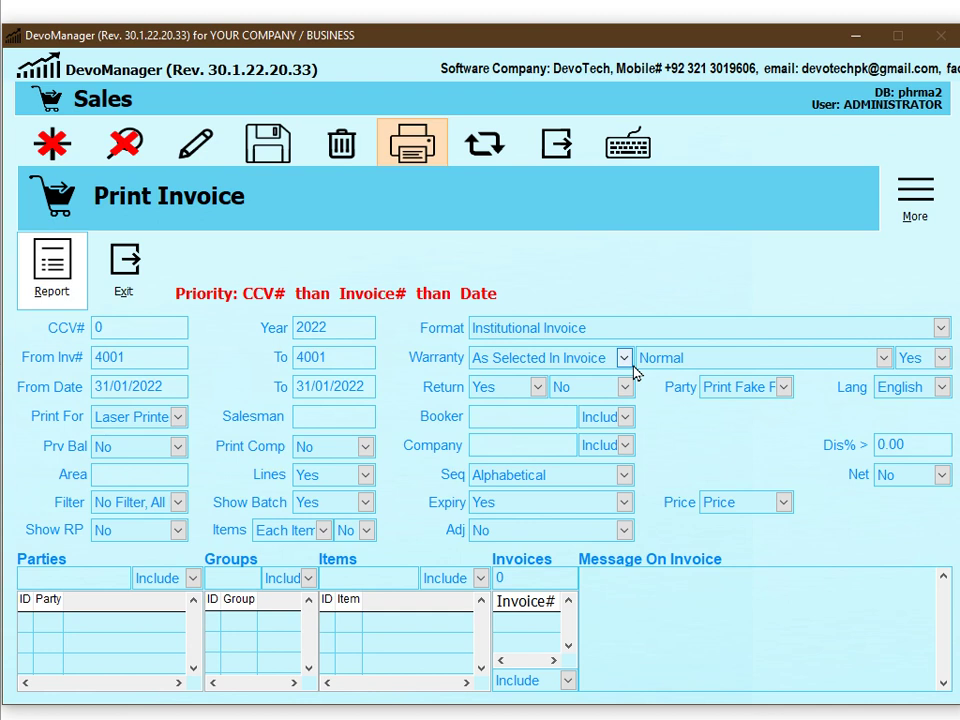
pyautogui.click(760, 328)
pyautogui.click(760, 347)
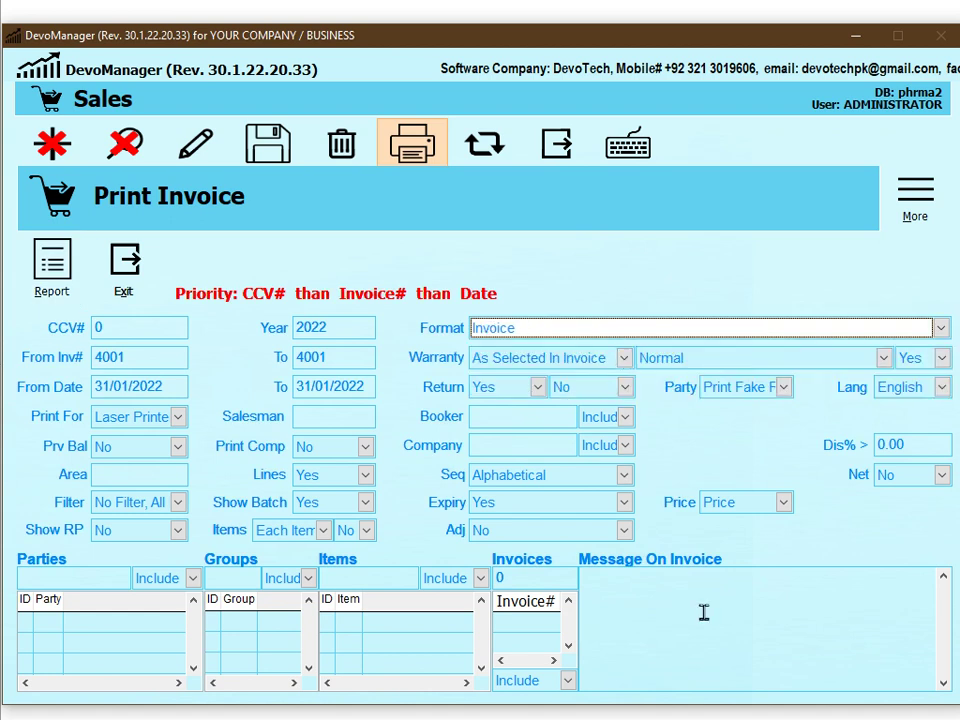
pyautogui.click(63, 318)
pyautogui.click(390, 390)
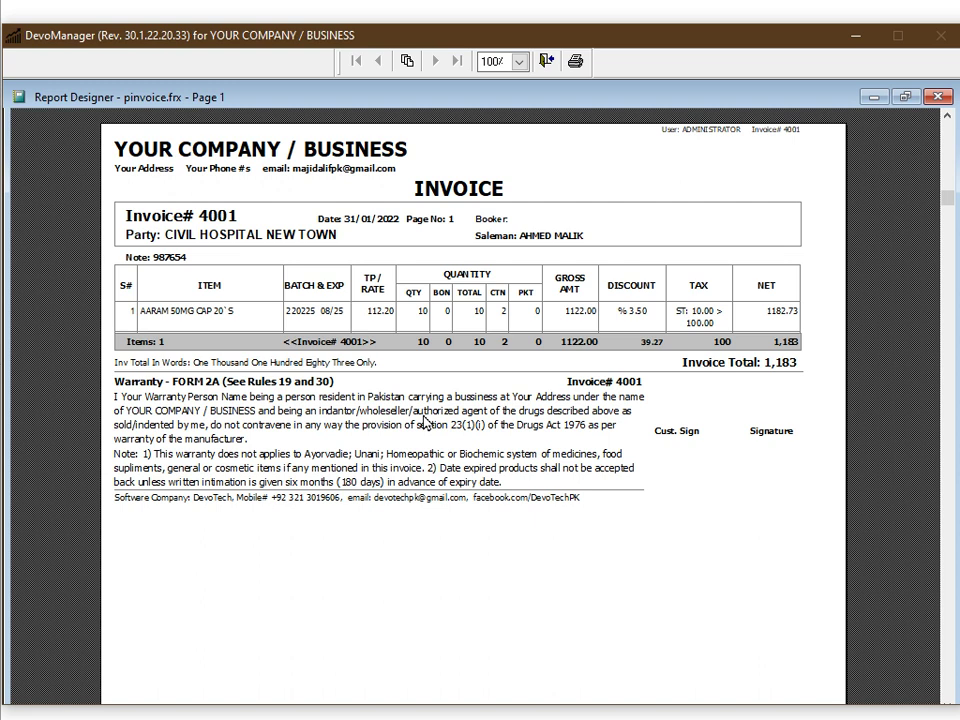
pyautogui.press('Escape')
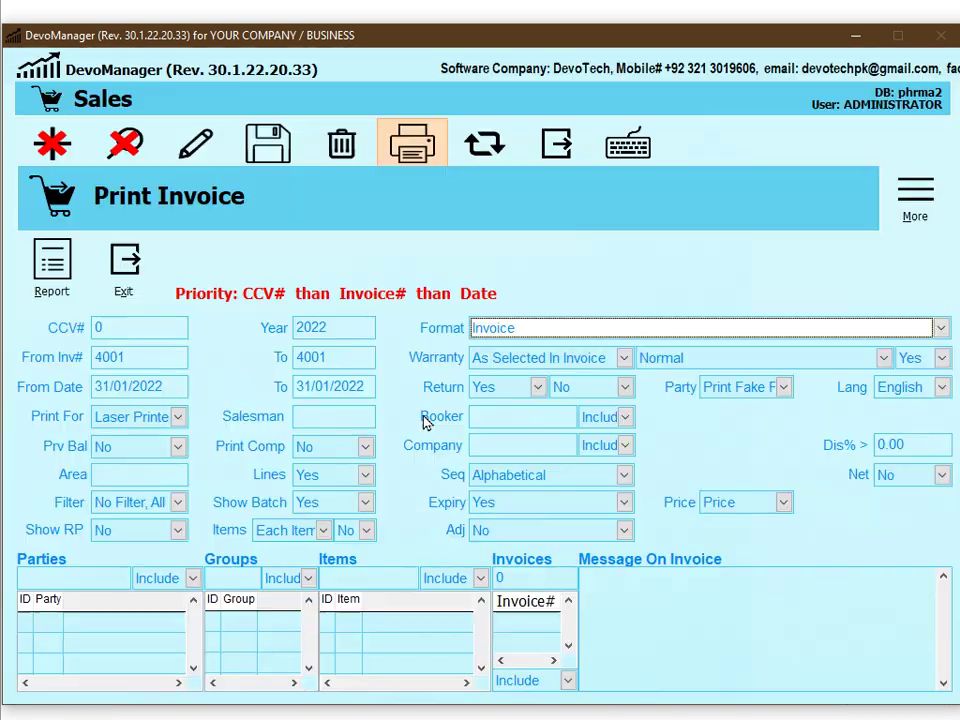
# Preview the same invoice's printout in the Delivery Challan format
pyautogui.click(586, 336)
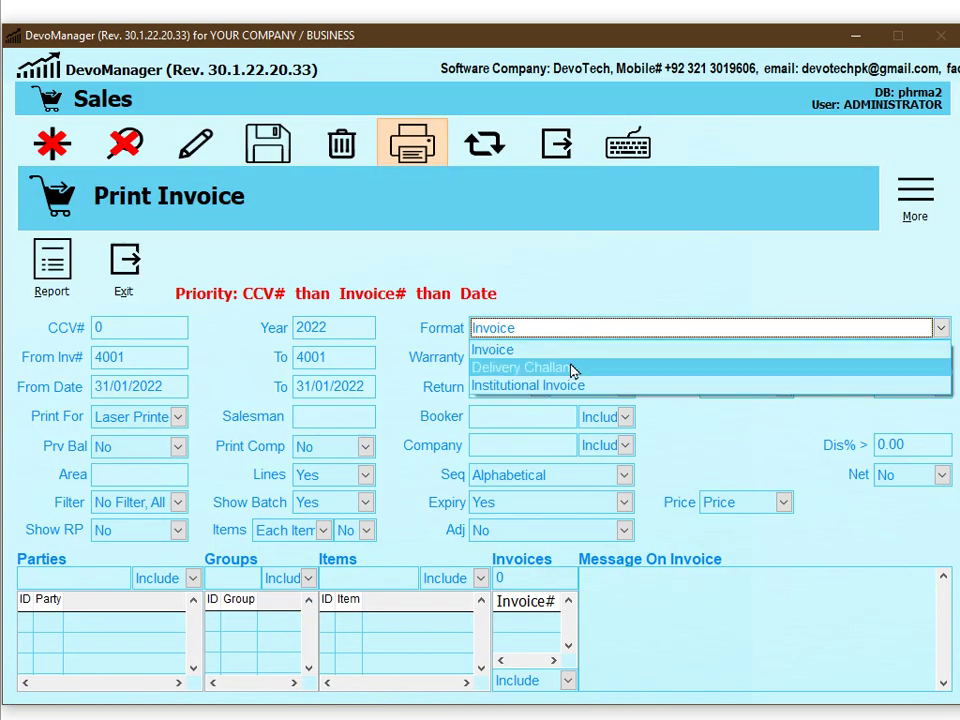
pyautogui.click(566, 374)
pyautogui.click(52, 266)
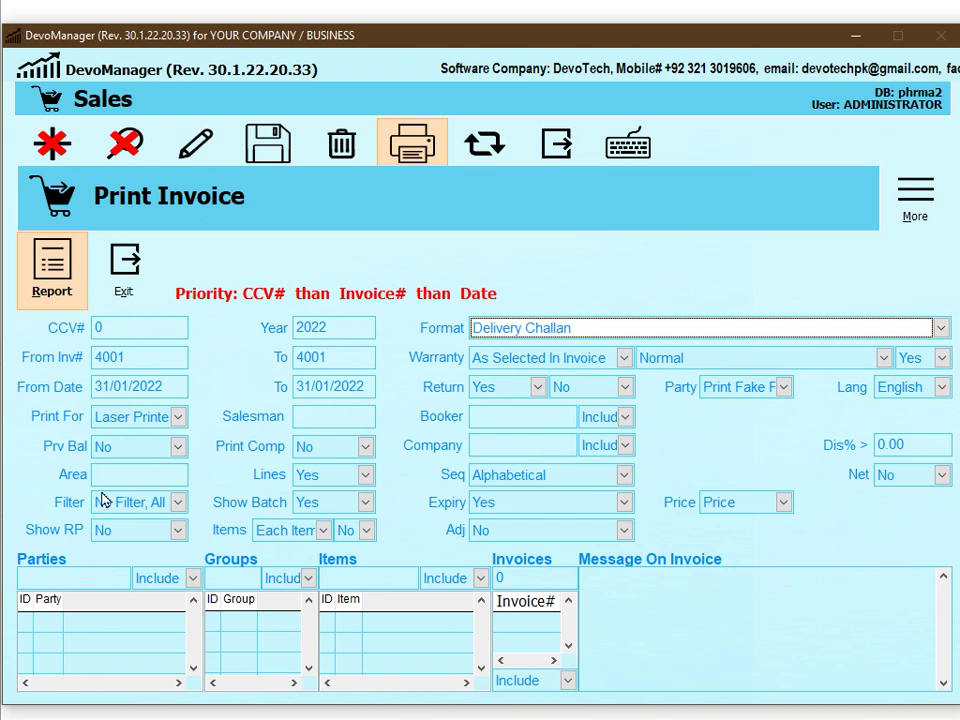
pyautogui.press('Return')
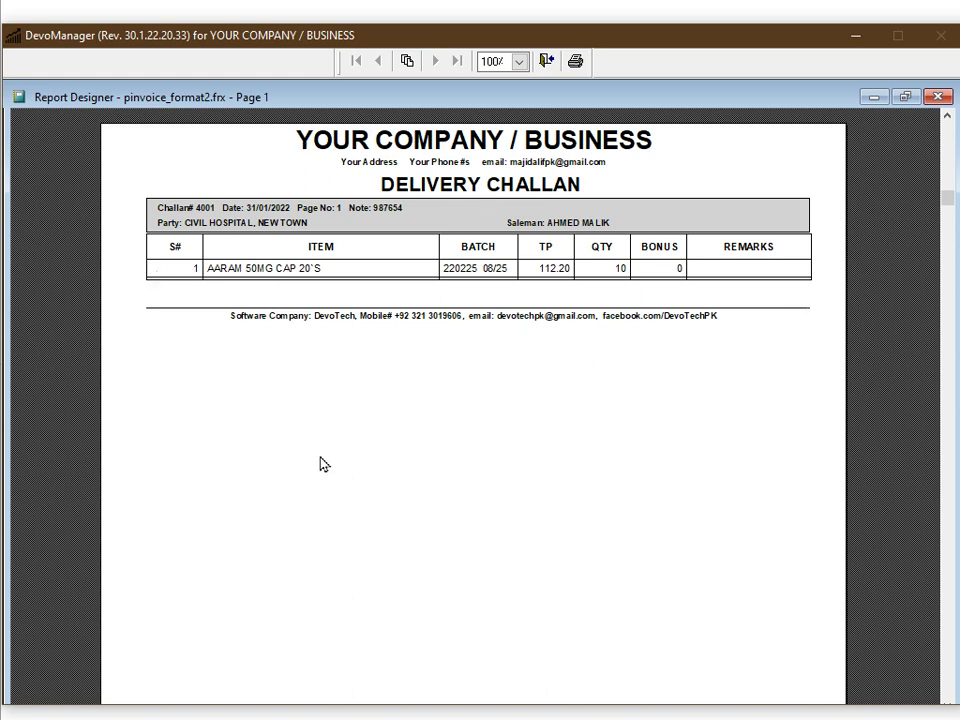
pyautogui.press('Escape')
# Preview the printout in the Institutional Invoice format, then leave the print form and reset the Sales form
pyautogui.click(741, 334)
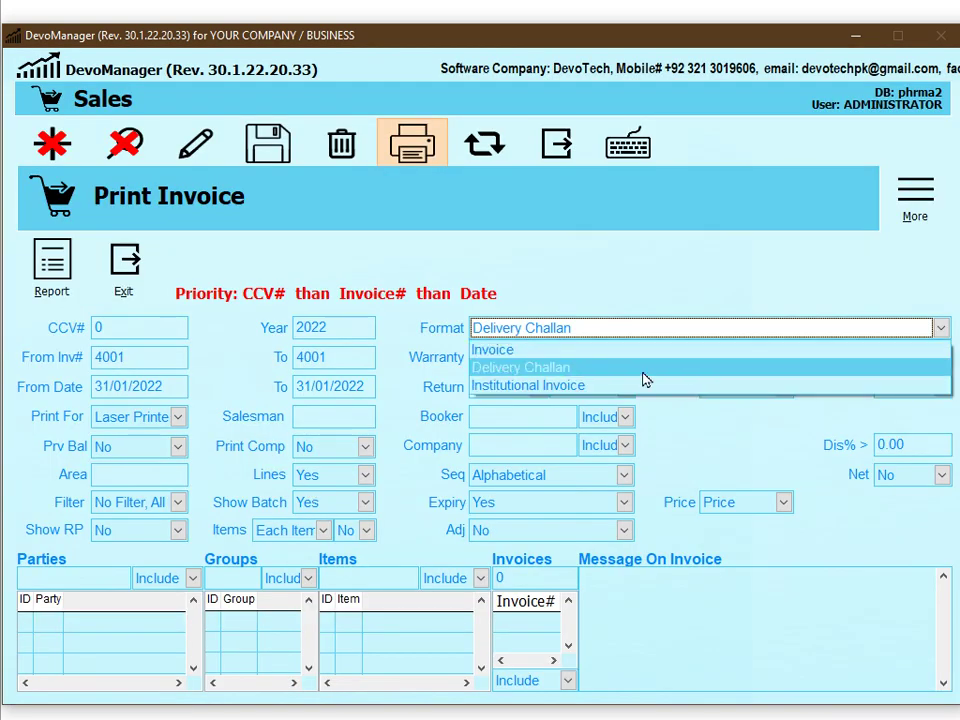
pyautogui.click(594, 386)
pyautogui.click(63, 293)
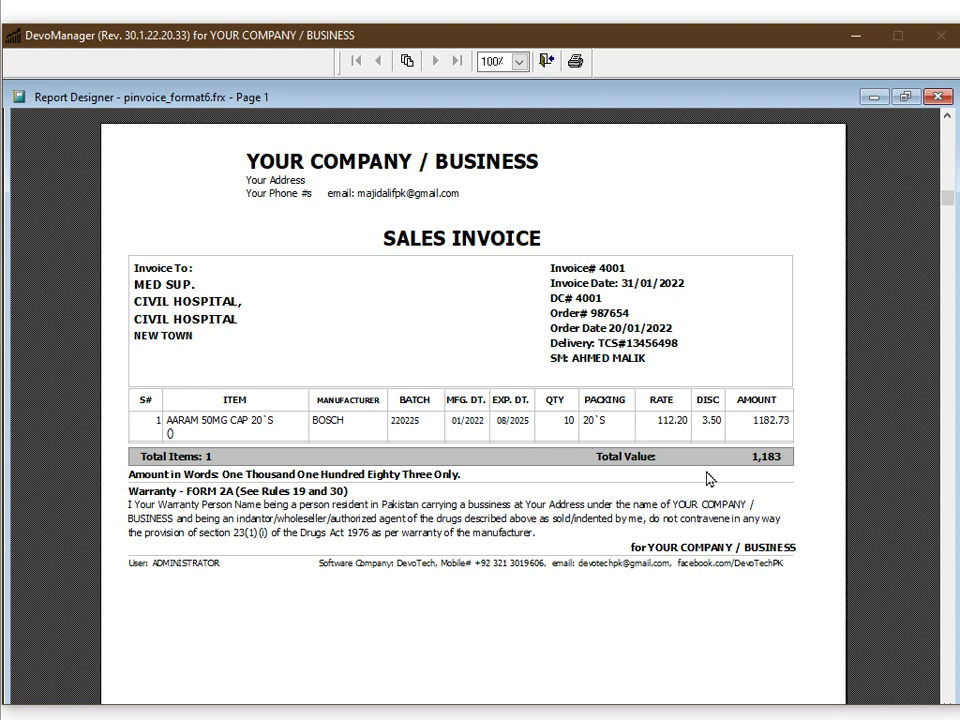
pyautogui.scroll(-5, 713, 480)
pyautogui.scroll(1, 575, 590)
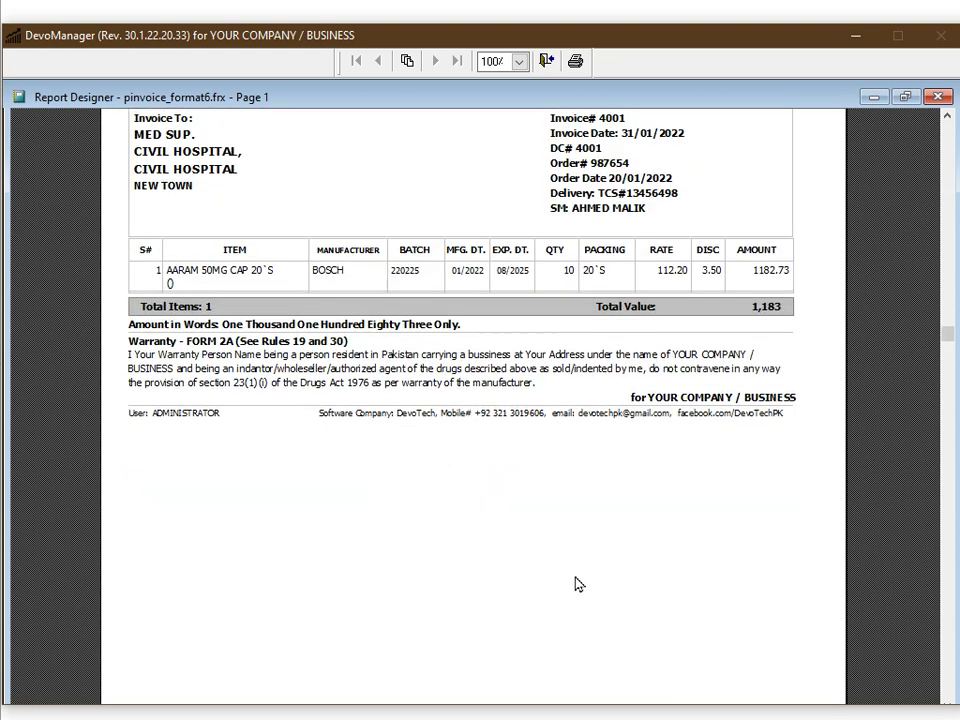
pyautogui.click(575, 585)
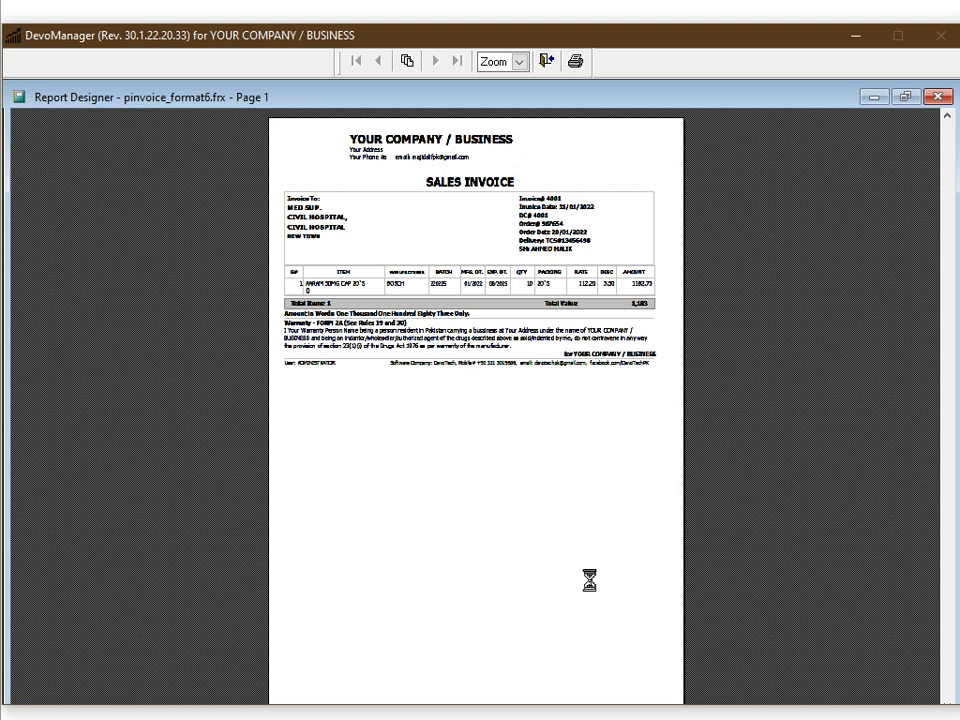
pyautogui.press('Escape')
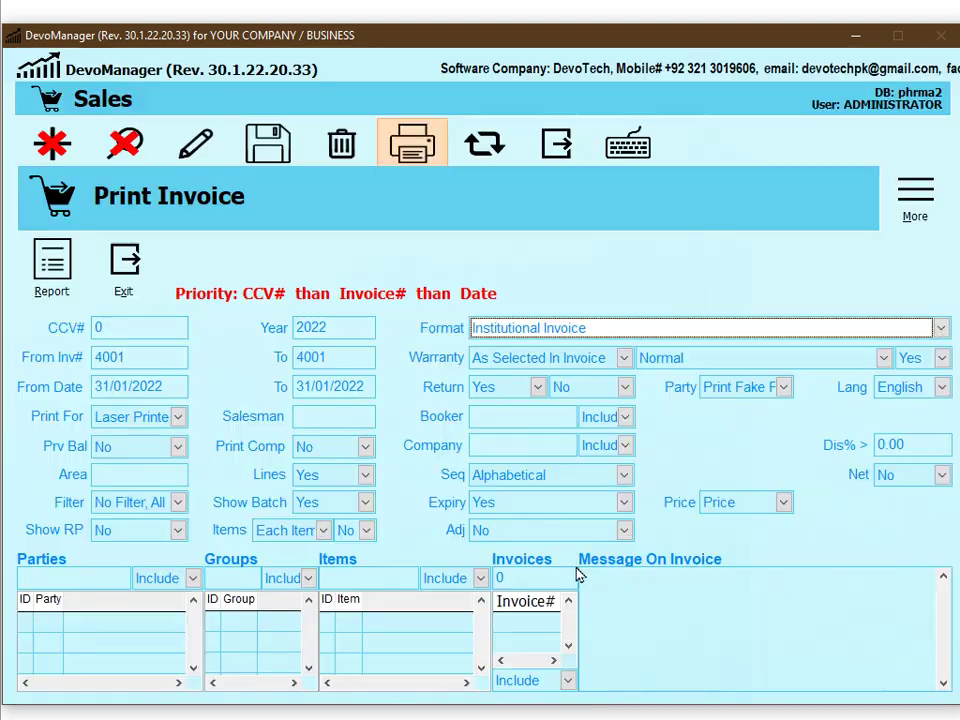
pyautogui.click(121, 287)
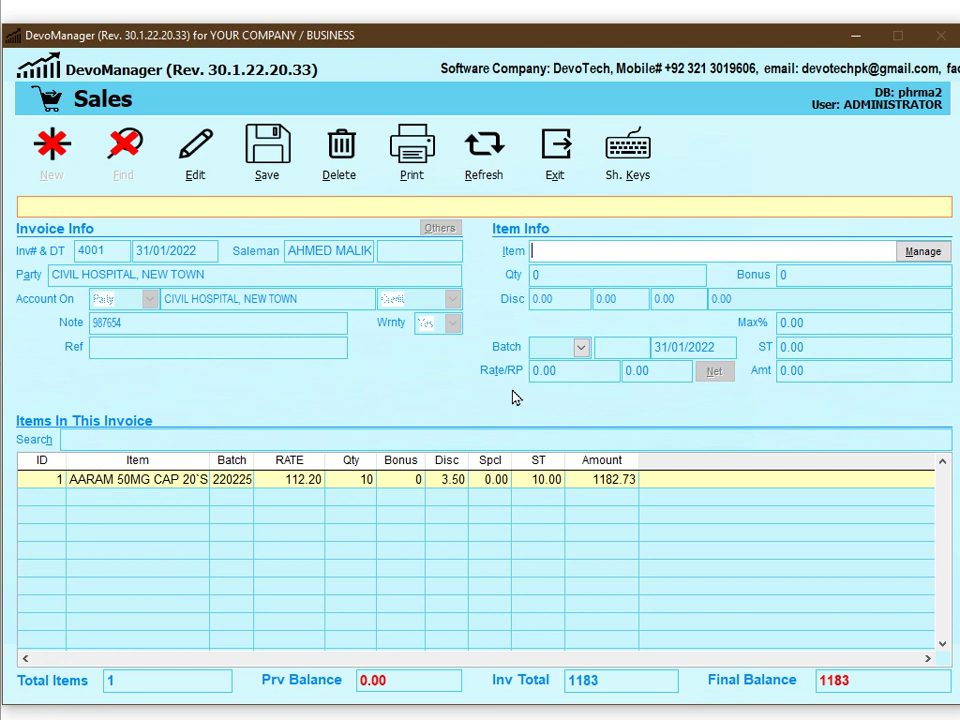
pyautogui.click(496, 173)
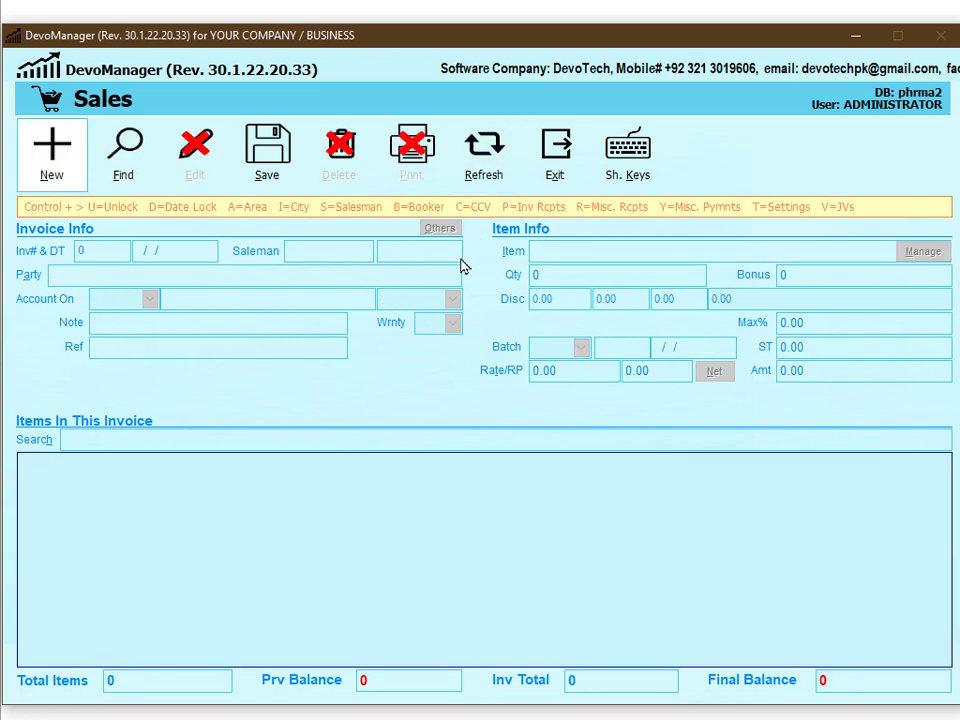
pyautogui.hotkey('alt', 'f')
pyautogui.press('Return')
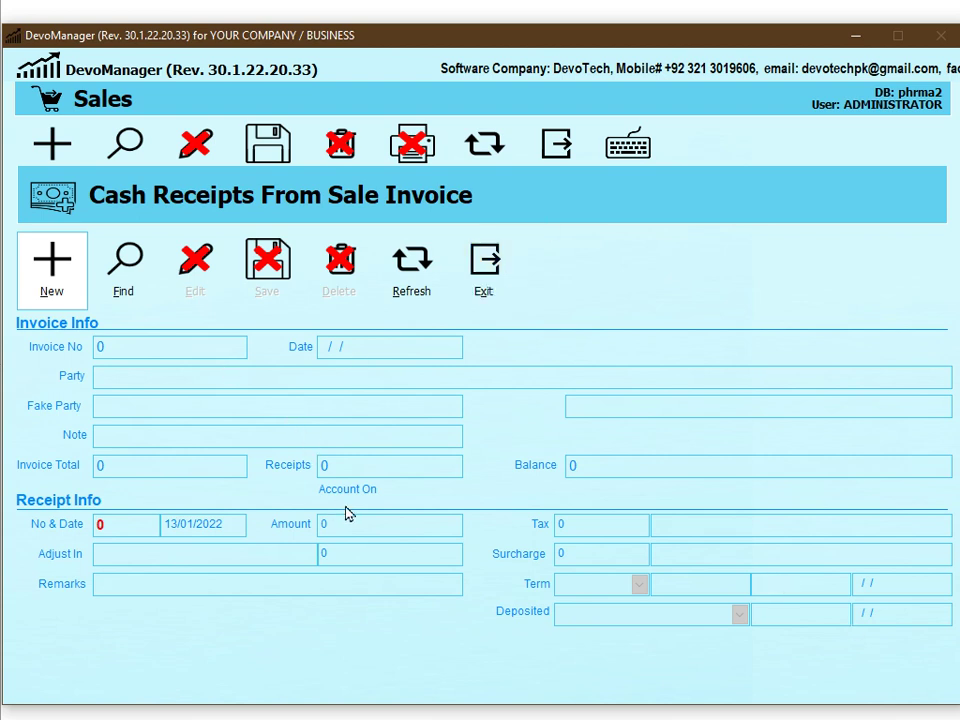
pyautogui.click(40, 295)
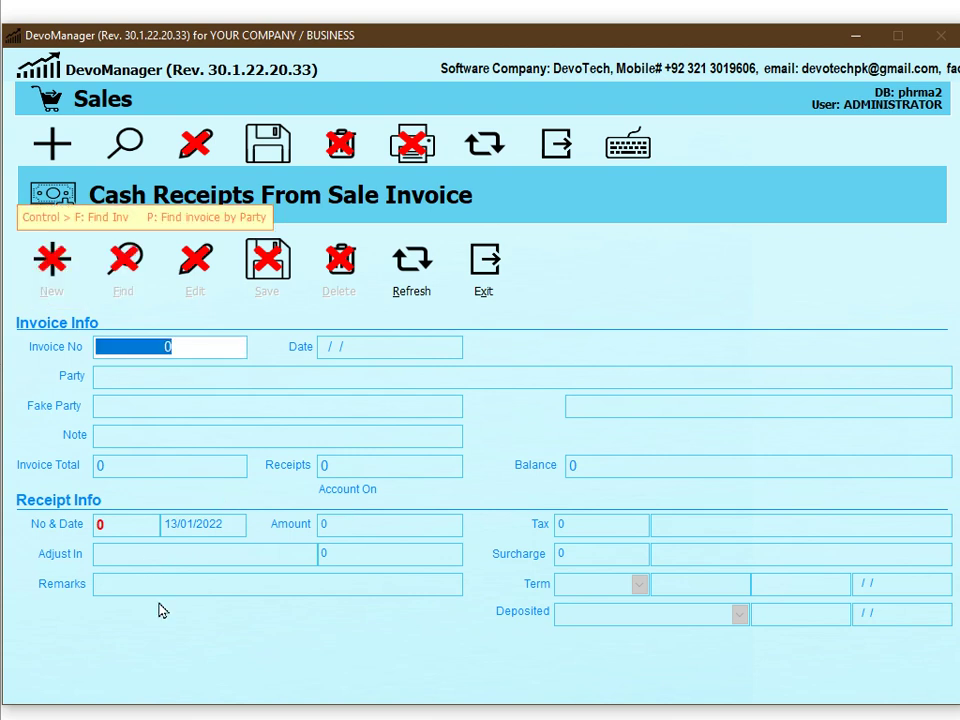
pyautogui.click(482, 265)
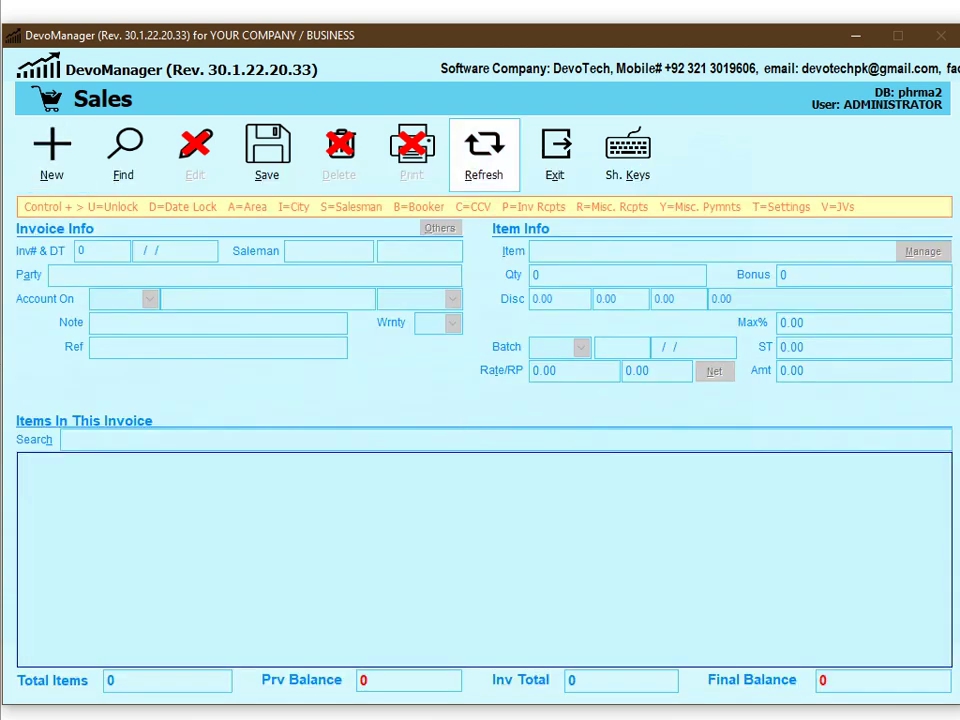
# Look up invoice 4001 among the saved sales invoices and close the search
pyautogui.press('Return')
pyautogui.hotkey('shift', 'Left')
pyautogui.hotkey('shift', 'Left')
pyautogui.hotkey('shift', 'Left')
pyautogui.hotkey('shift', 'Left')
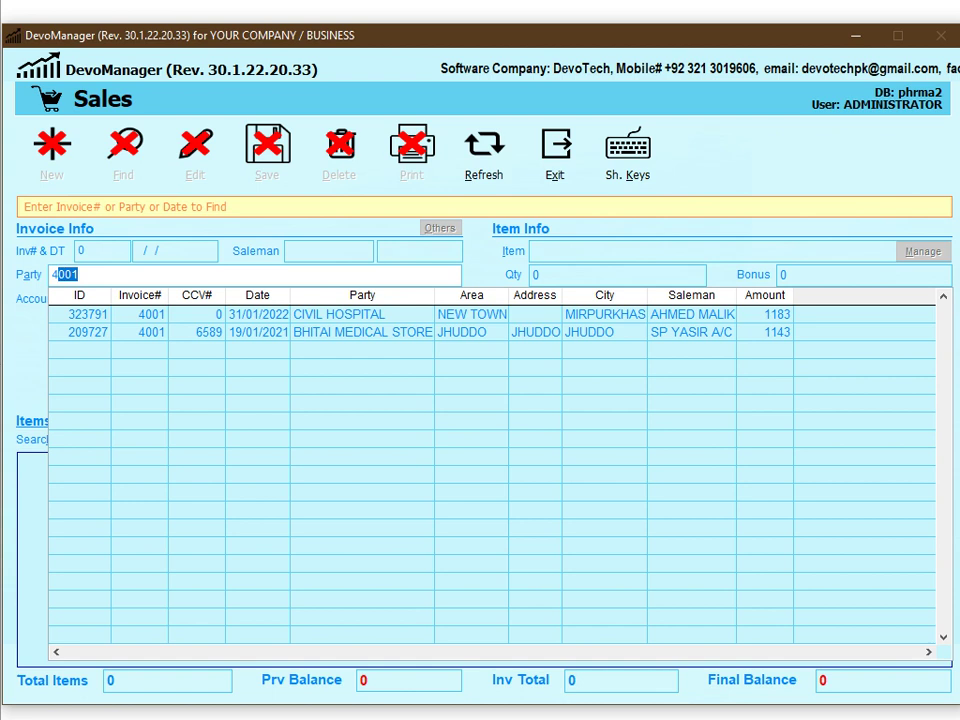
pyautogui.press('Escape')
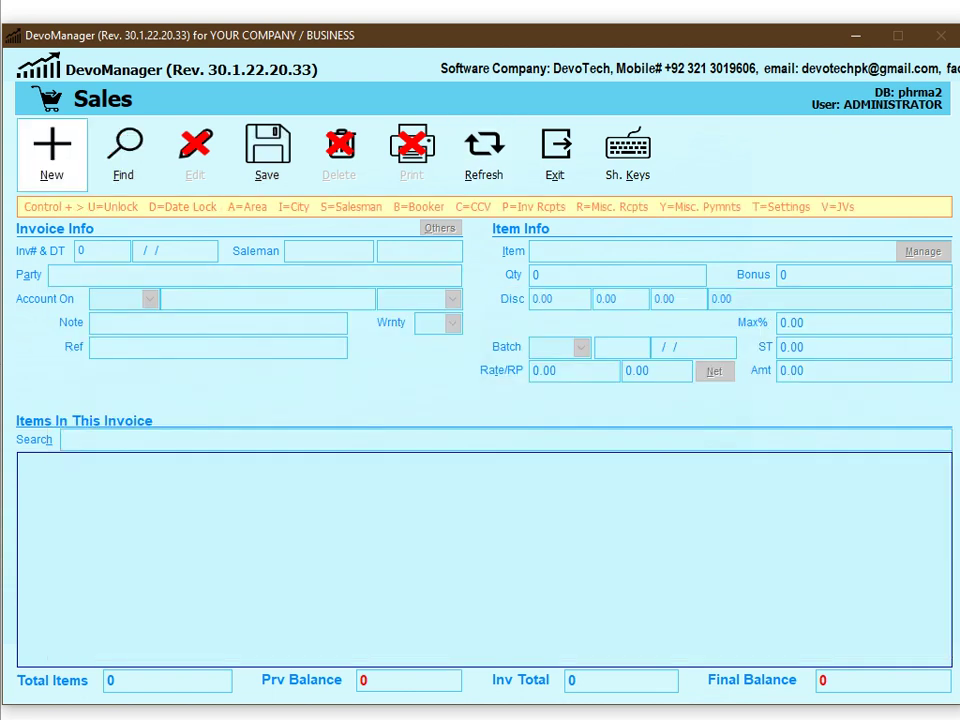
# Start a new cash receipt from sale invoice 4001
pyautogui.hotkey('ctrl', 'p')
pyautogui.click(463, 430)
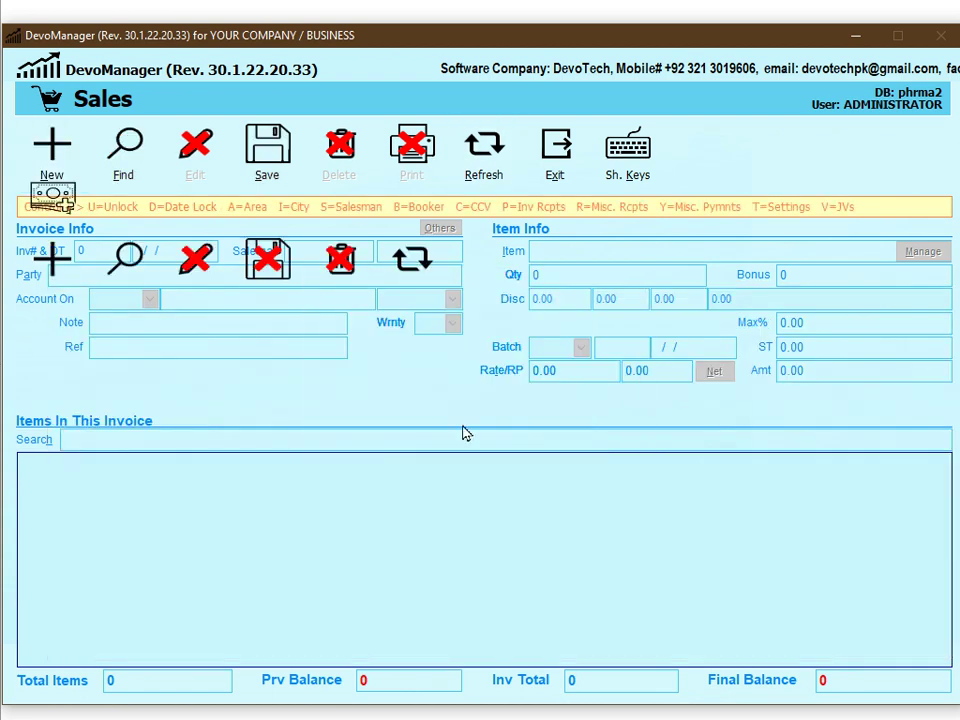
pyautogui.write('4001')
pyautogui.press('Return')
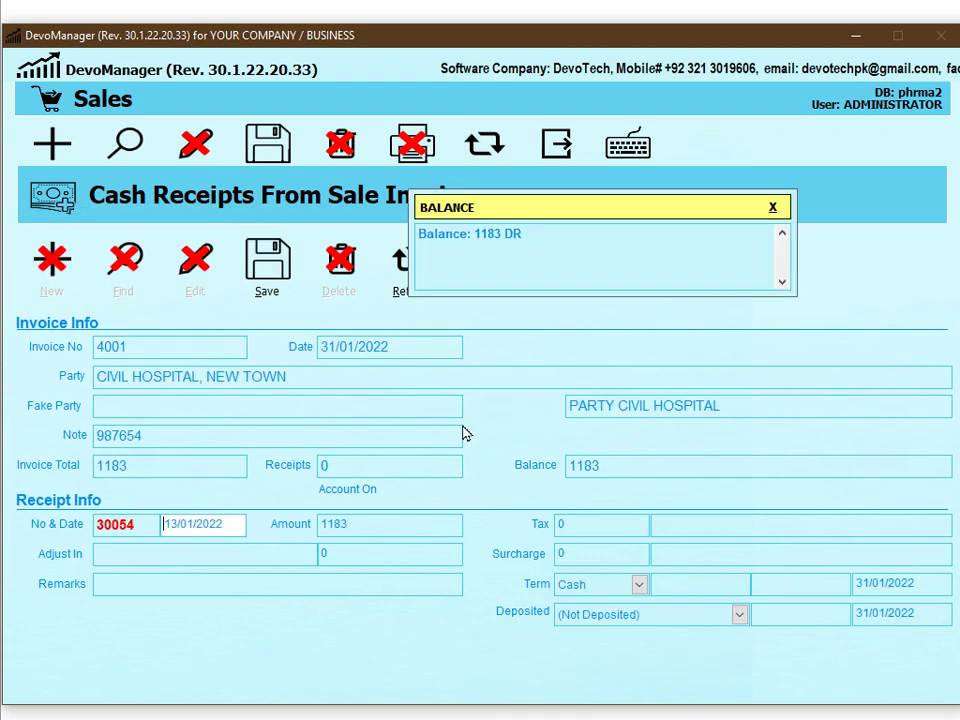
# Keep the receipt's default date and amount, and enter a tax of 50 with the tax detail "US 2234 6%"
pyautogui.press('Return')
pyautogui.press('Return')
pyautogui.press('Return')
pyautogui.press('Return')
pyautogui.press('Return')
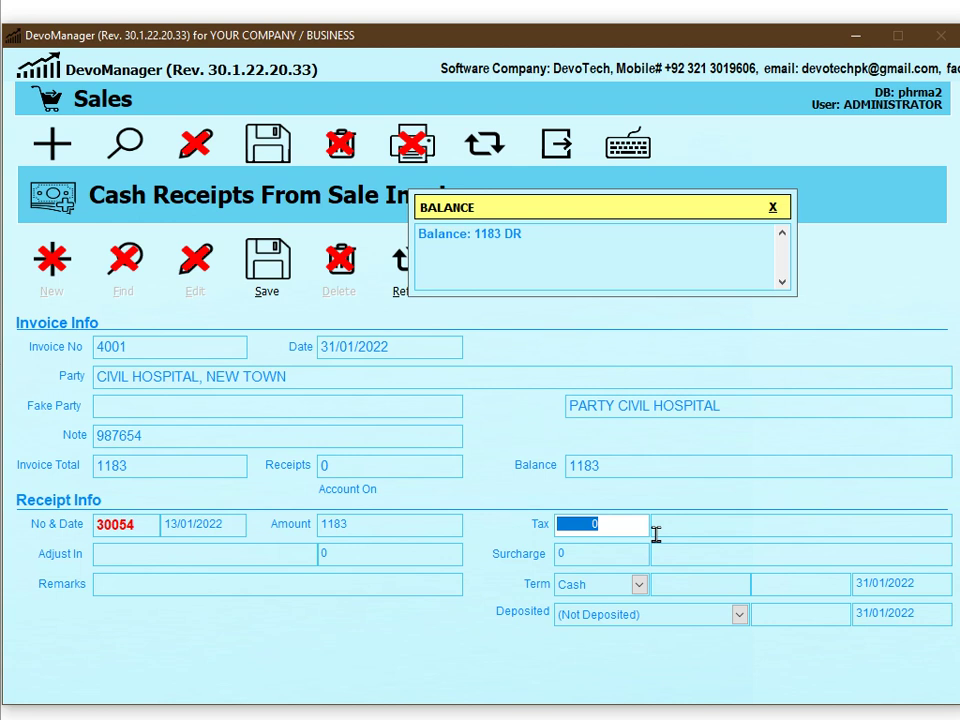
pyautogui.write('50')
pyautogui.press('Return')
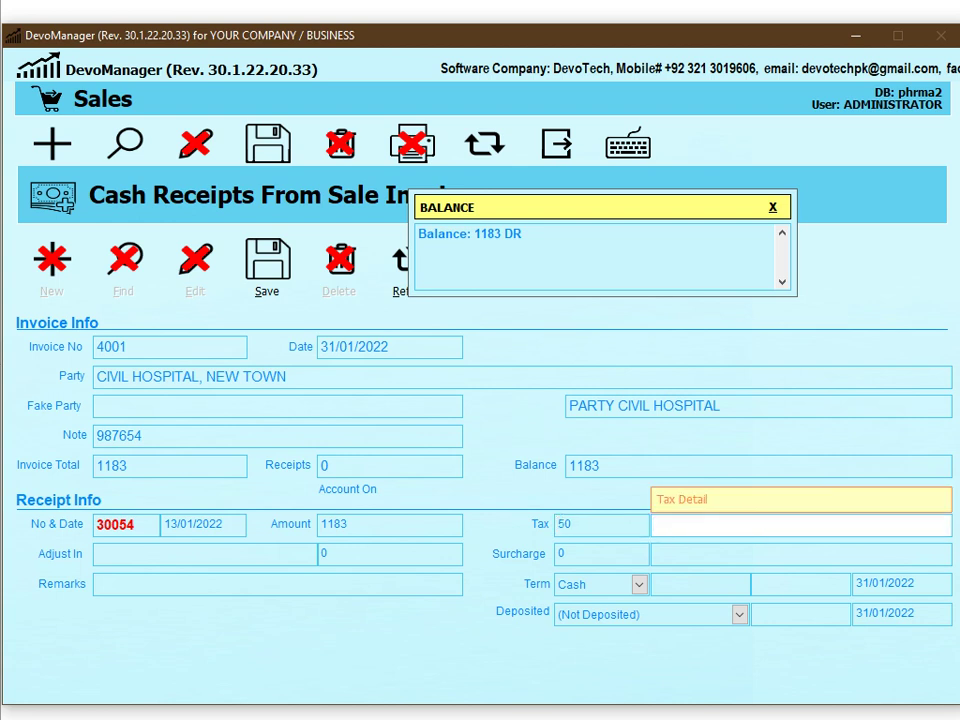
pyautogui.write('US 2234 6%')
pyautogui.click(600, 553)
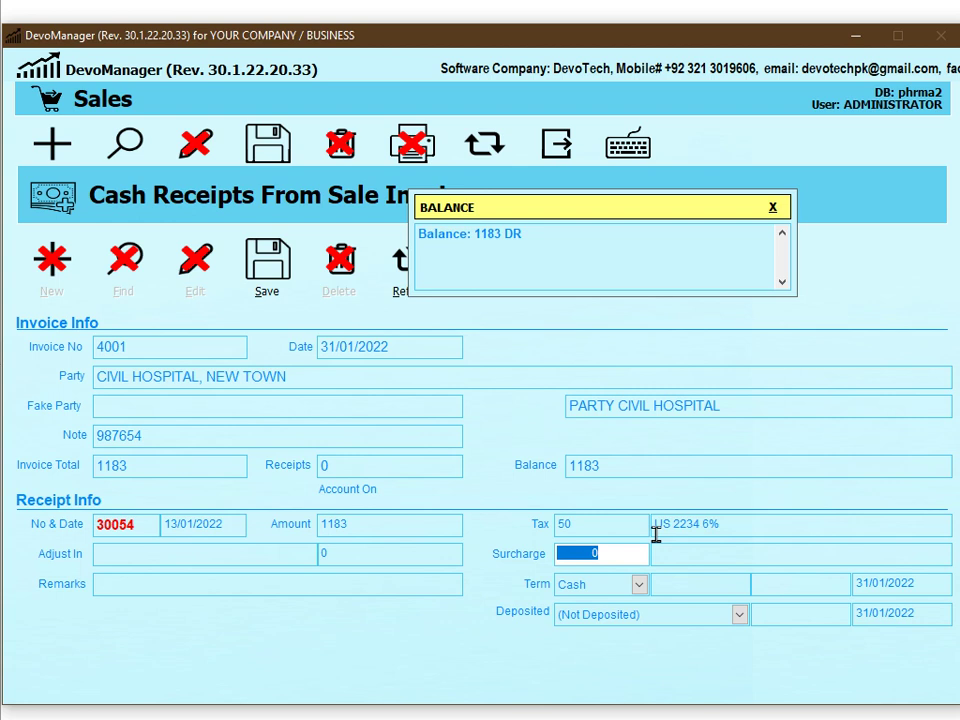
# Leave the surcharge at 0, set the receipt's payment term to Cheque and proceed to the cheque date
pyautogui.press('Return')
pyautogui.press('Return')
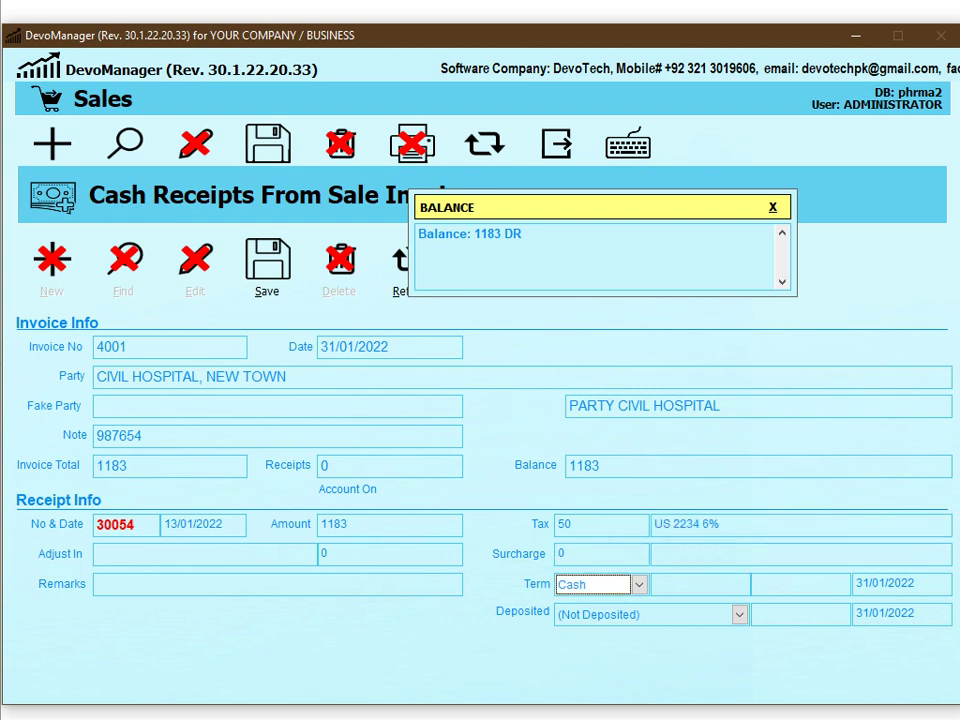
pyautogui.click(614, 592)
pyautogui.click(612, 624)
pyautogui.press('Return')
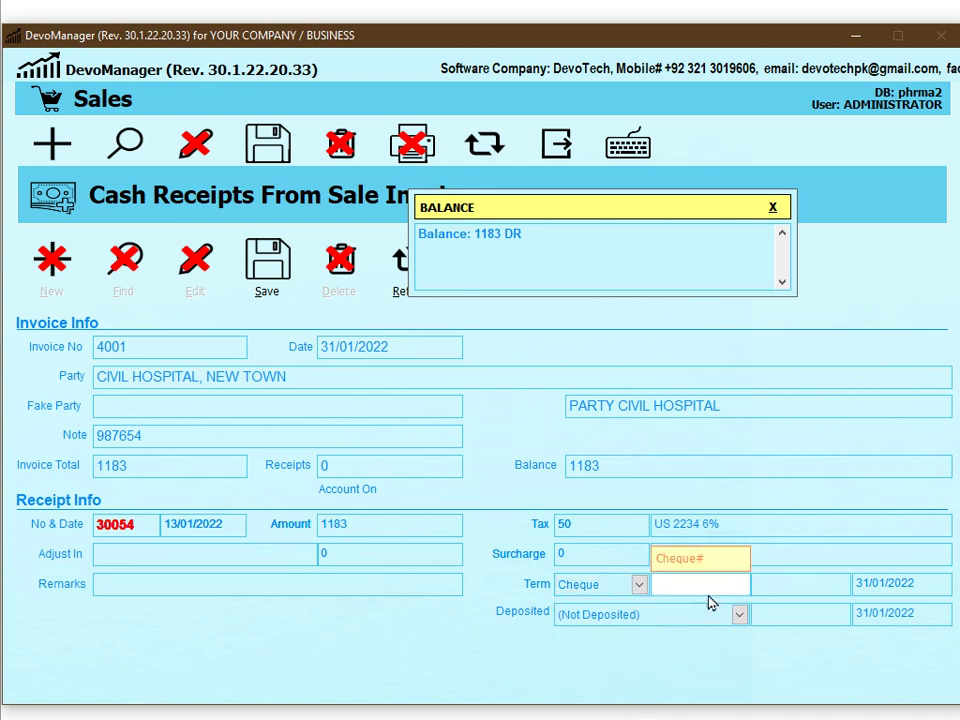
pyautogui.press('Return')
pyautogui.press('Return')
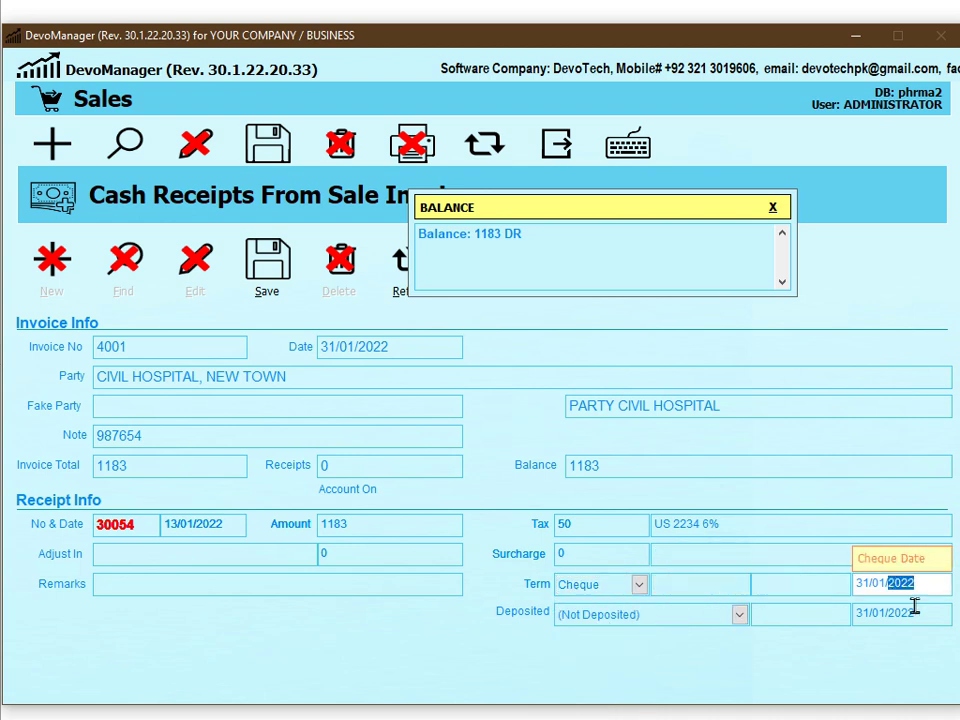
# Set the receipt's deposit bank to HABIB BANK LIMITED, go through its slip number and date, and leave the receipt and Sales unsaved
pyautogui.click(680, 621)
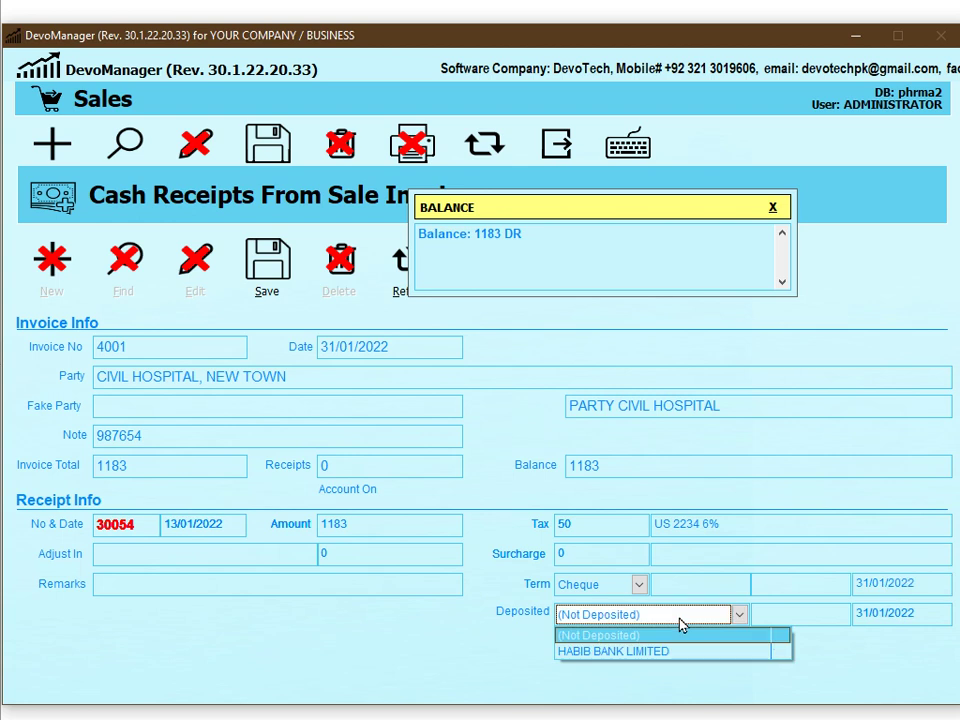
pyautogui.click(684, 654)
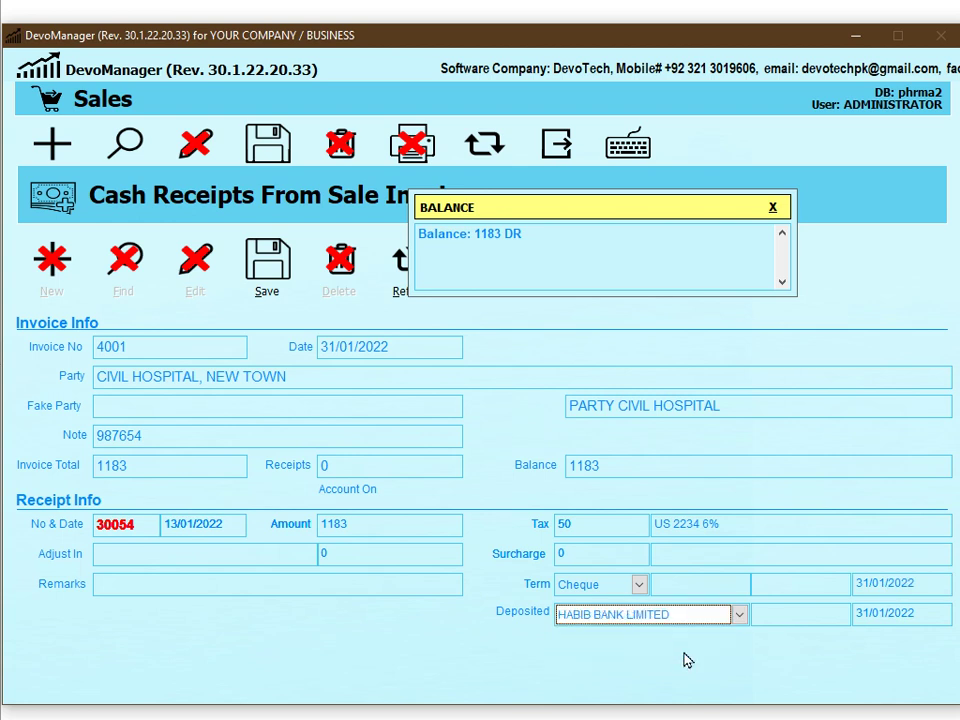
pyautogui.click(797, 632)
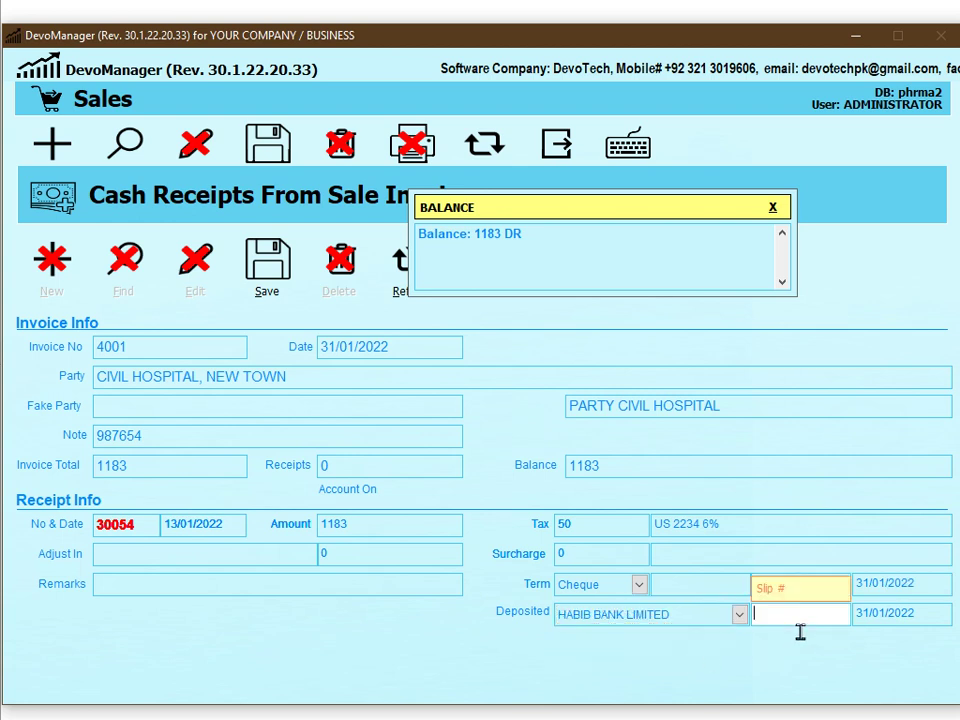
pyautogui.click(889, 614)
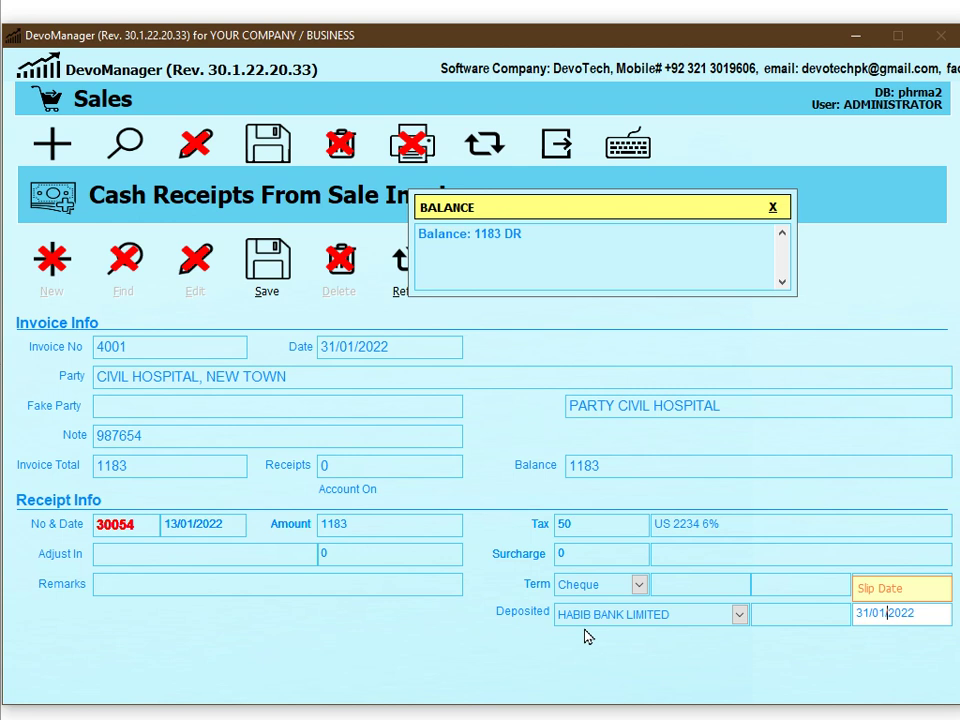
pyautogui.press('Return')
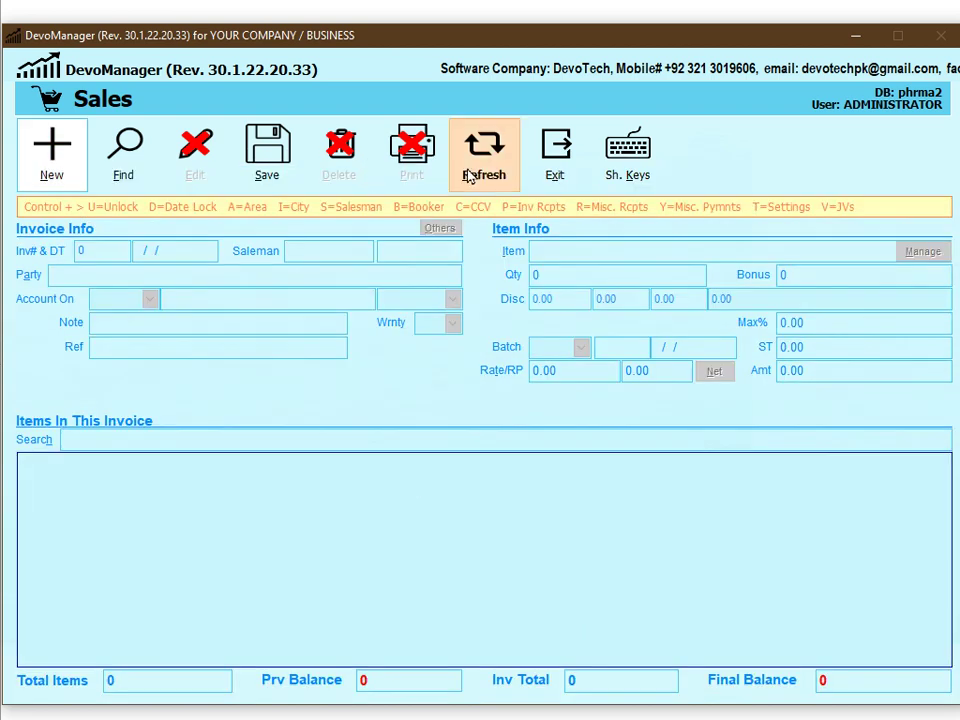
pyautogui.click(540, 168)
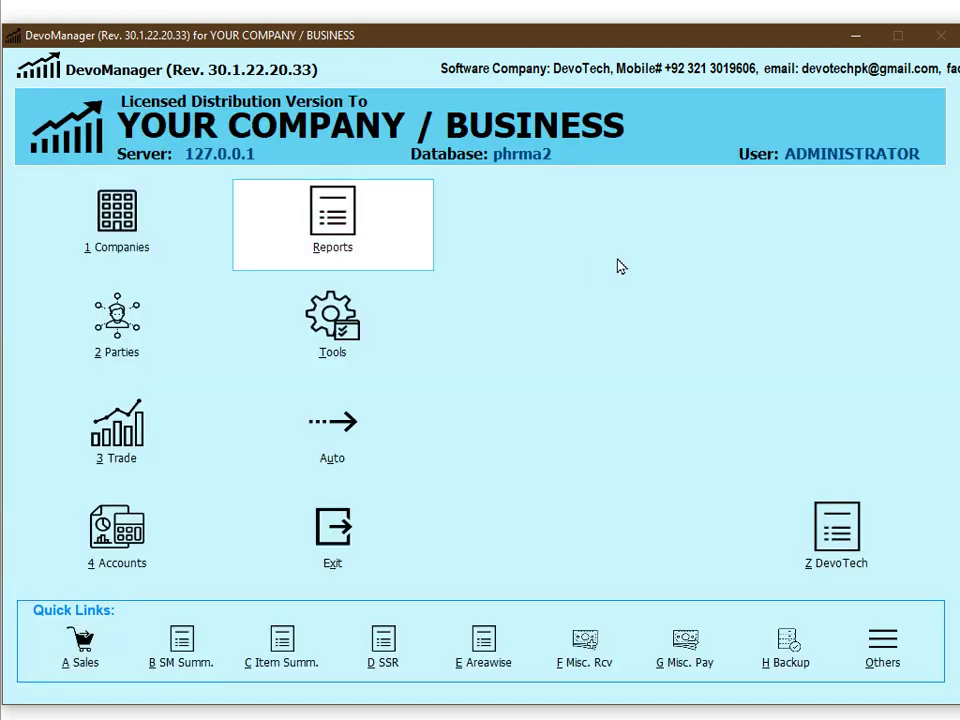
pyautogui.click(597, 662)
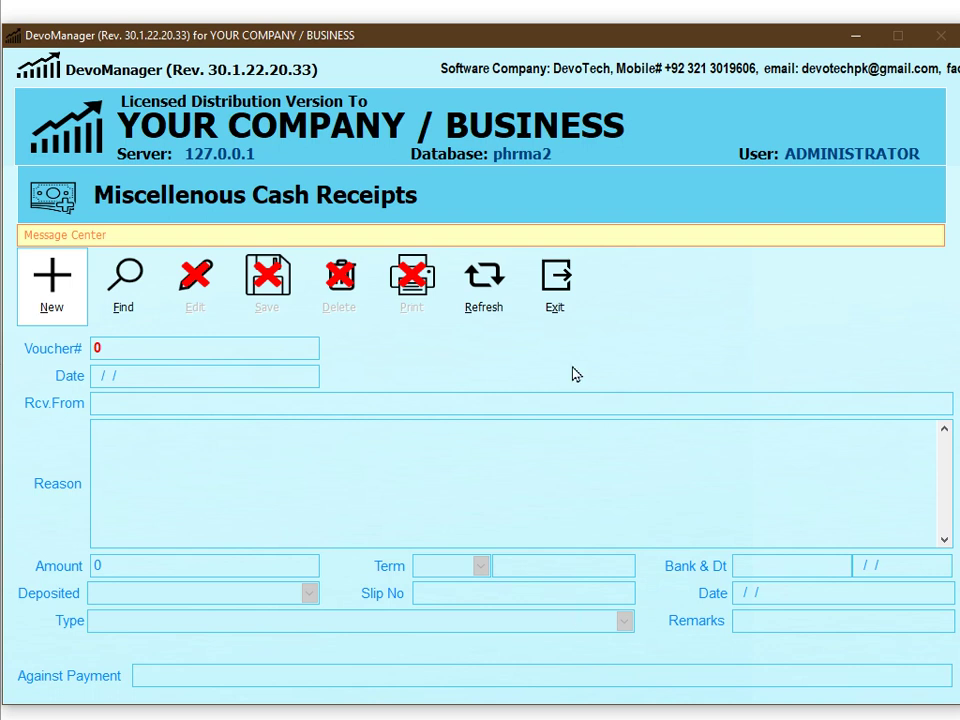
pyautogui.click(560, 316)
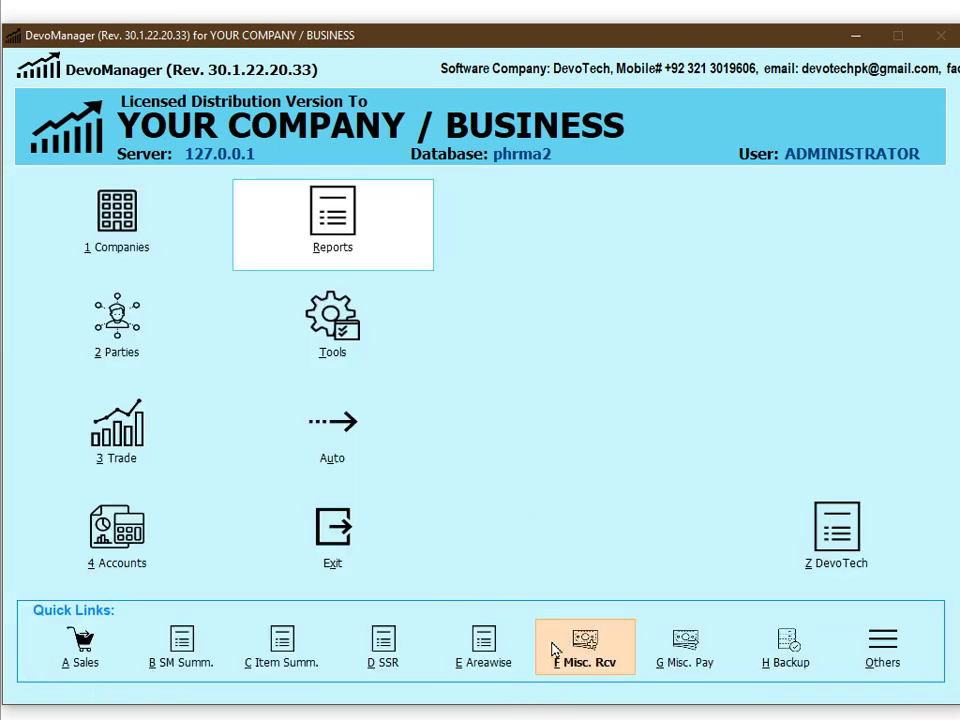
pyautogui.click(591, 668)
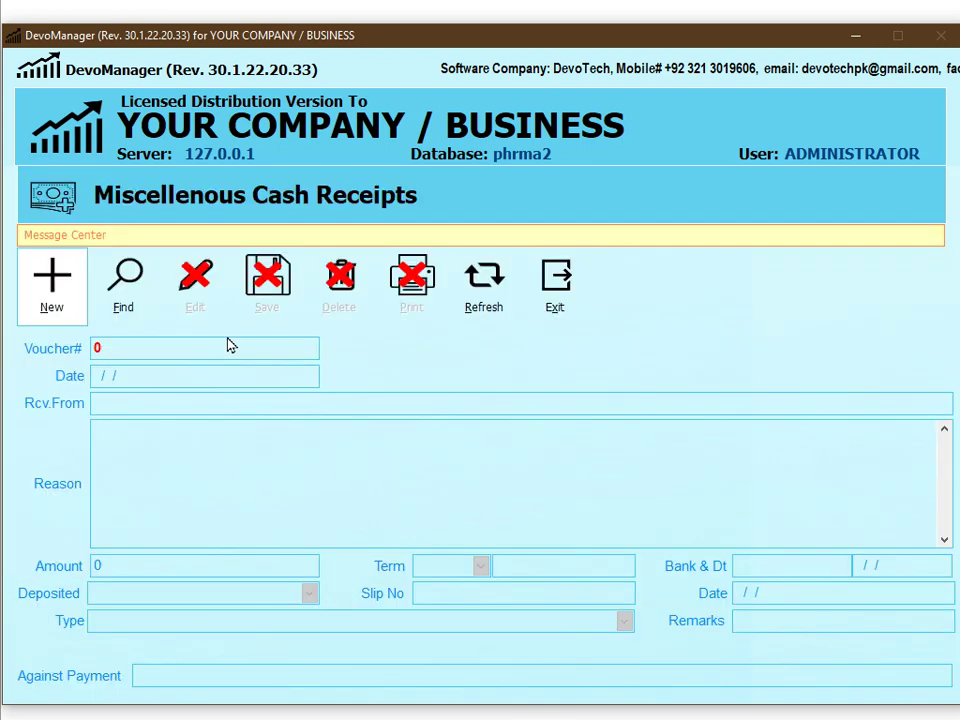
pyautogui.click(66, 320)
pyautogui.click(167, 688)
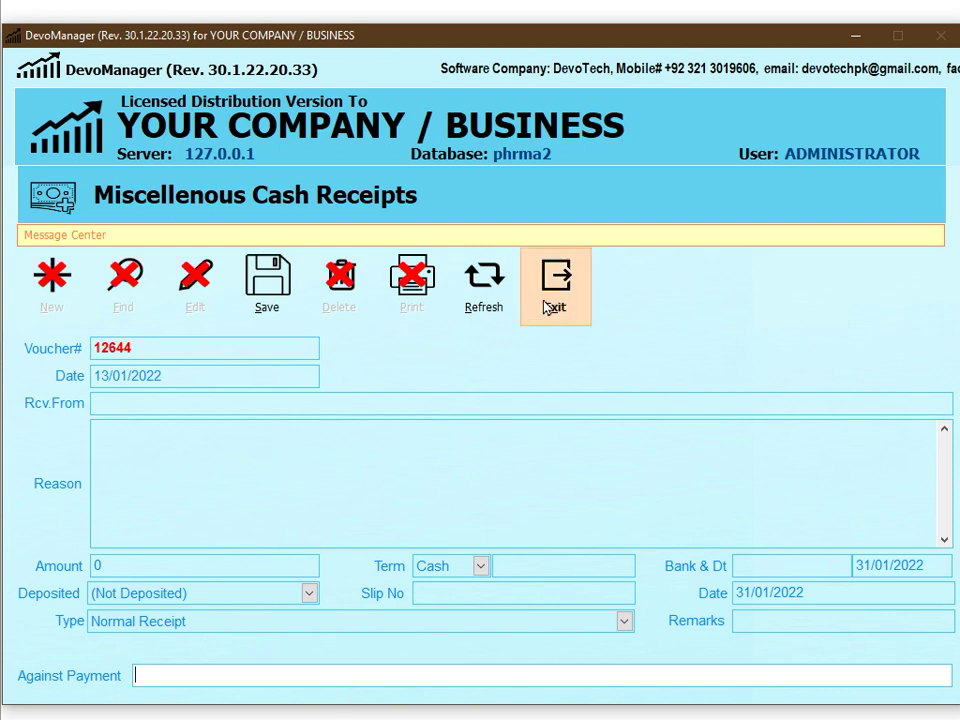
pyautogui.click(549, 304)
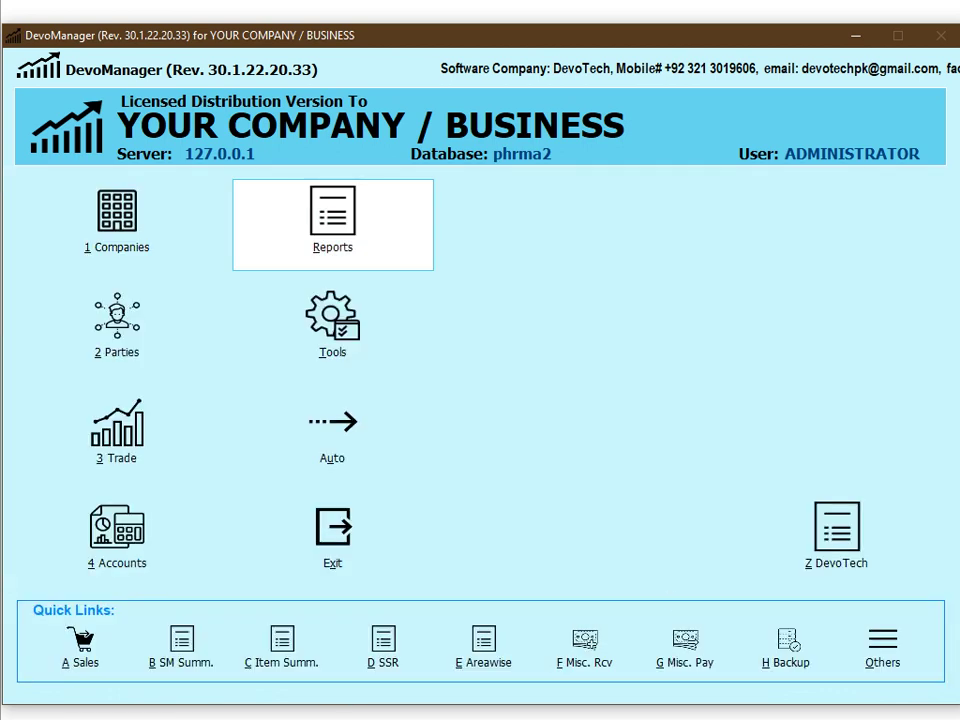
# Start a new miscellaneous cash payment to CIVIL HOSPITAL NEW TOWN MIRPURKHAS with the reason TEST and an amount of 10000
pyautogui.click(686, 650)
pyautogui.hotkey('alt', 'n')
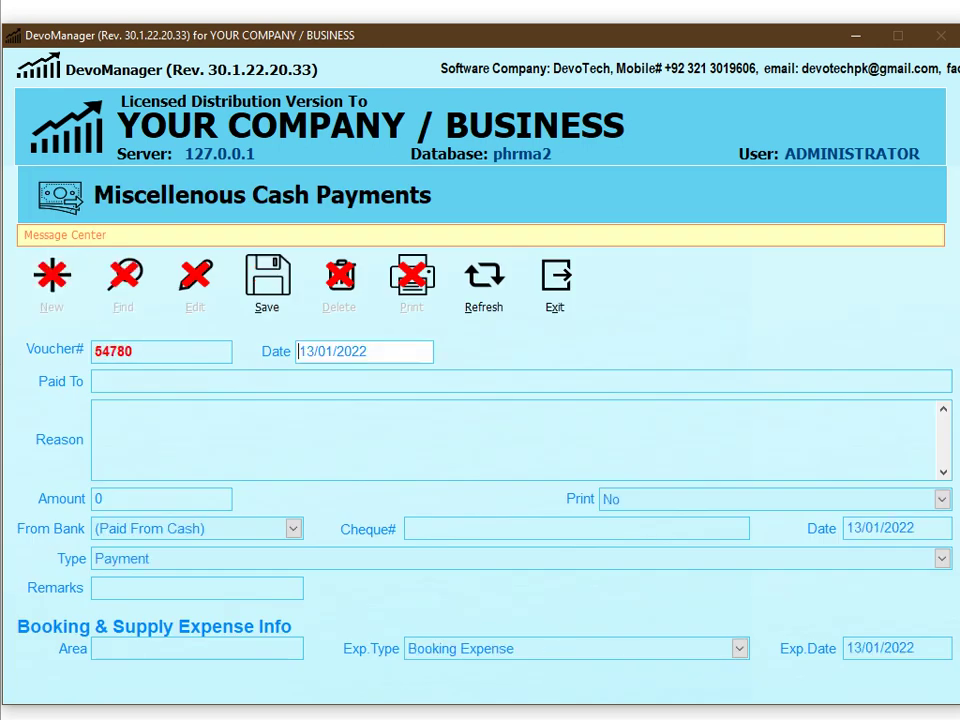
pyautogui.press('Tab')
pyautogui.write('CIVI')
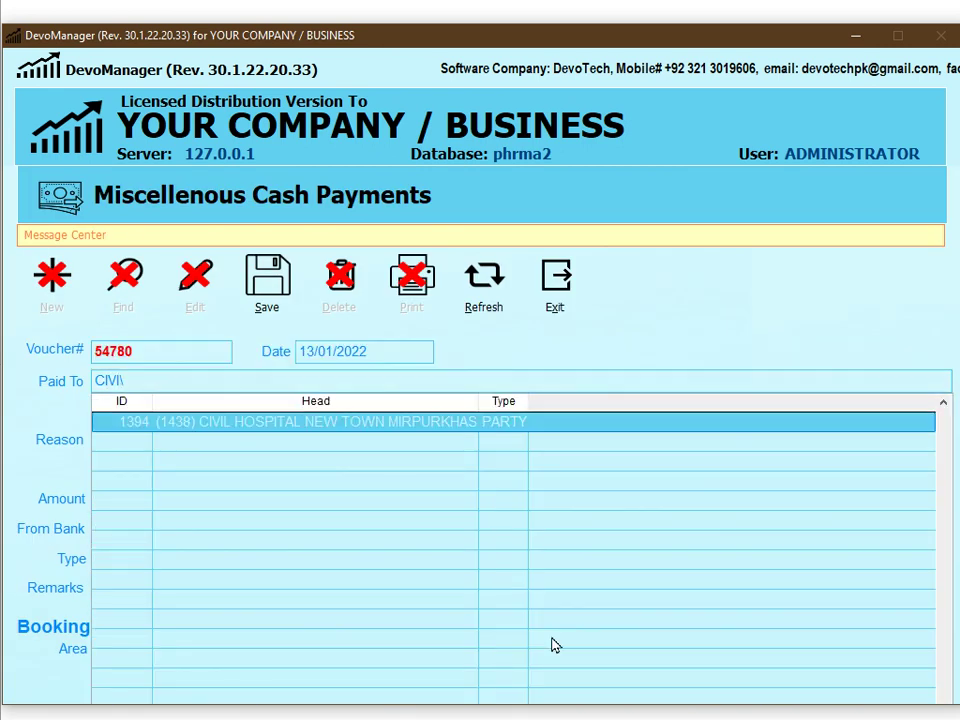
pyautogui.press('Return')
pyautogui.write('TEST')
pyautogui.press('Tab')
pyautogui.write('10000')
# Set the payment's type to Sales Deposit and save the voucher
pyautogui.press('Tab')
pyautogui.press('Tab')
pyautogui.hotkey('shift', 'Tab')
pyautogui.hotkey('alt', 'Down')
pyautogui.press('Down')
pyautogui.press('Return')
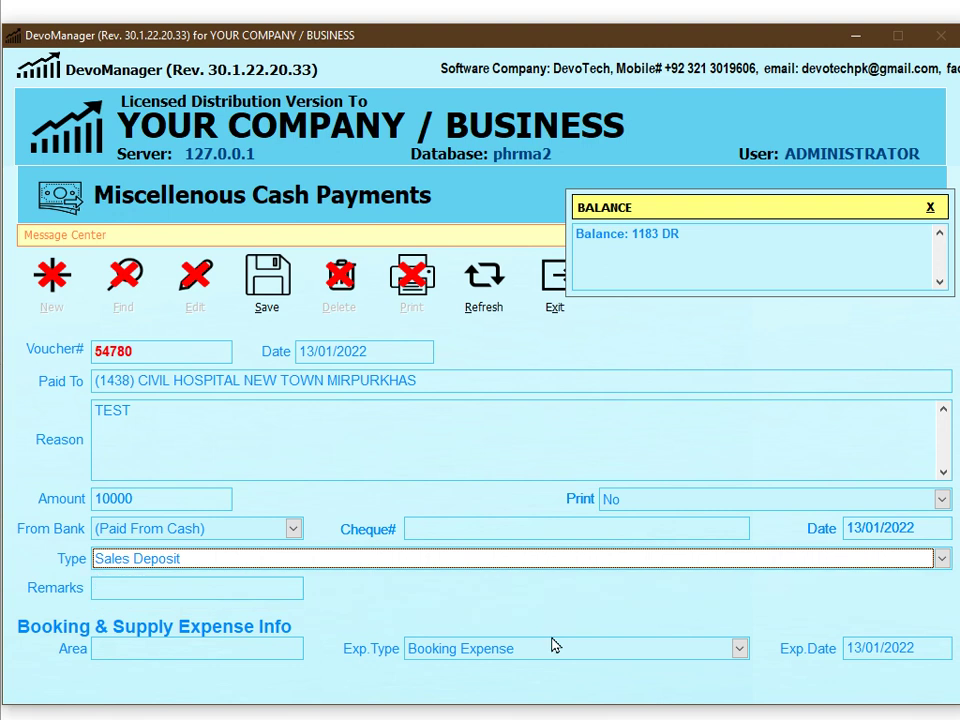
pyautogui.hotkey('alt', 's')
pyautogui.press('Return')
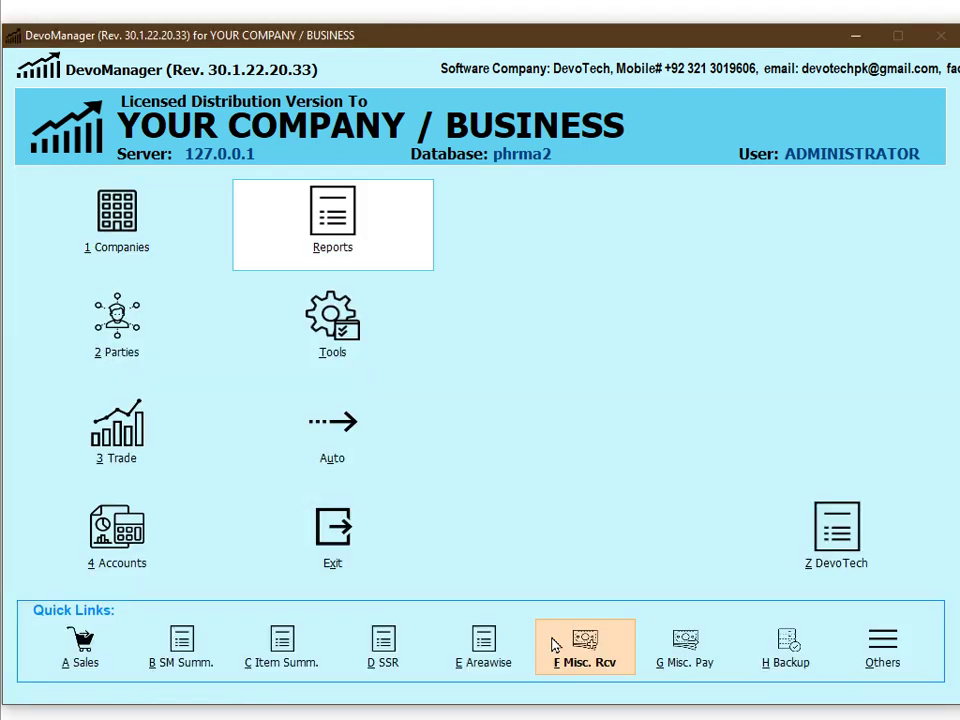
# Start a new miscellaneous cash receipt from CIVIL HOSPITAL NEW TOWN MIRPURKHAS with the reason TEST and an amount of 5000
pyautogui.click(606, 664)
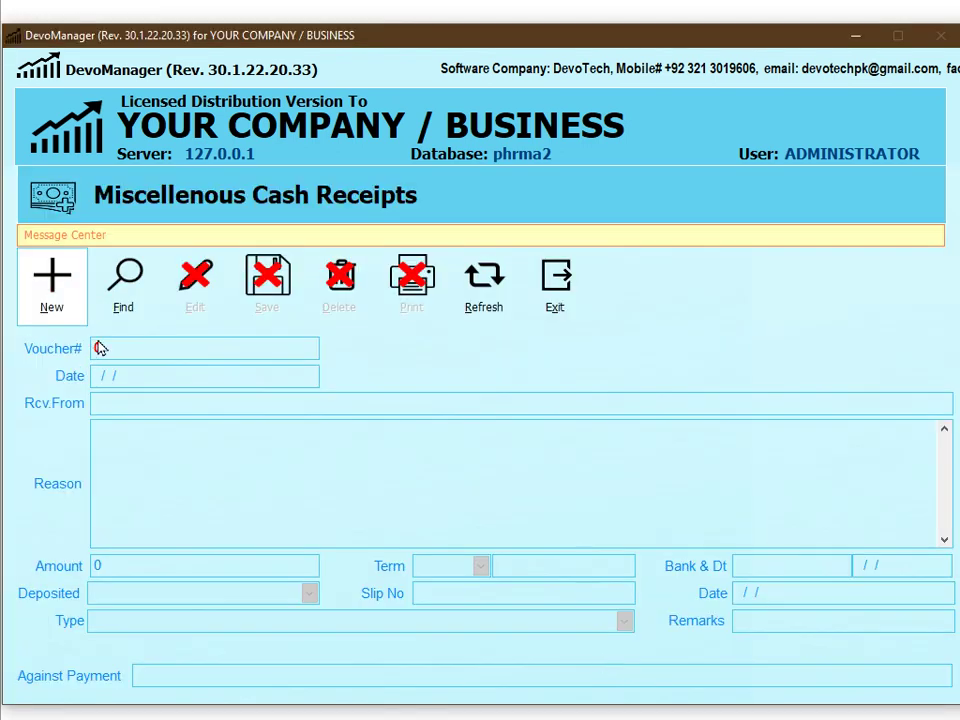
pyautogui.click(70, 320)
pyautogui.press('Return')
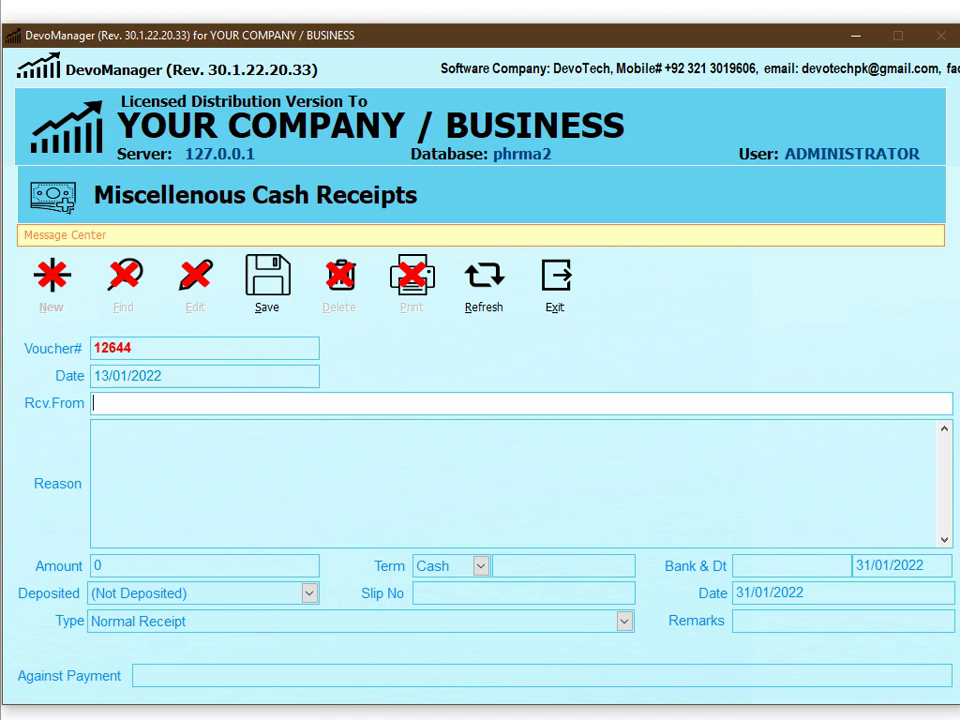
pyautogui.write('CIV')
pyautogui.press('Return')
pyautogui.write('TEST')
pyautogui.press('Return')
pyautogui.write('5000')
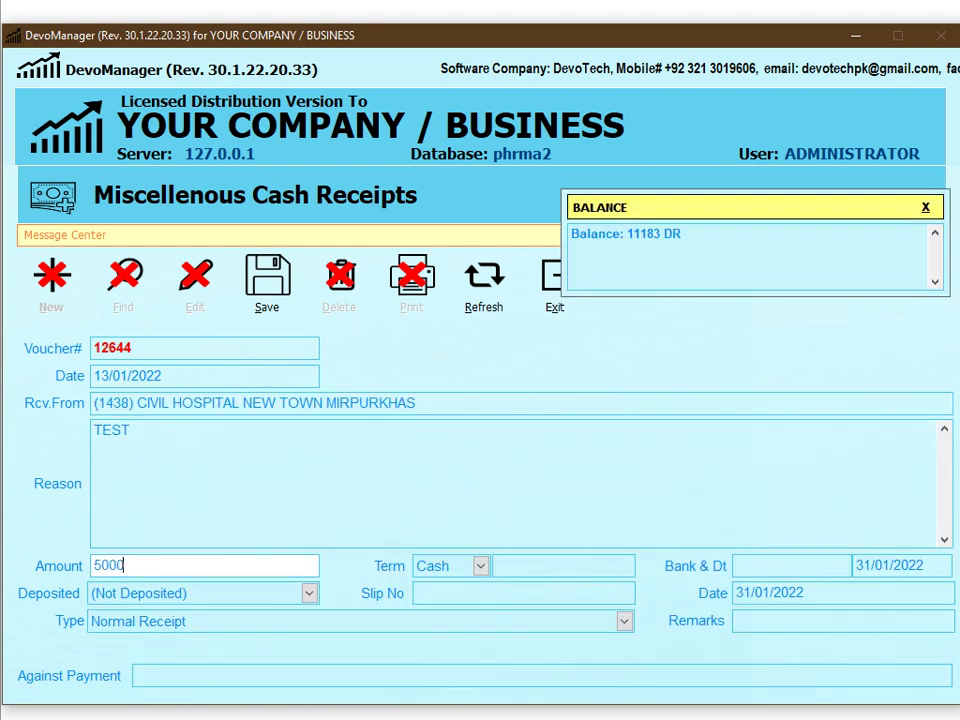
# Keep the receipt as a cash Normal Receipt and link it against the 13/01/2022 CIVIL HOSPITAL NEW TOWN payment of 10000
pyautogui.press('Return')
pyautogui.press('Return')
pyautogui.press('Return')
pyautogui.hotkey('alt', 'Down')
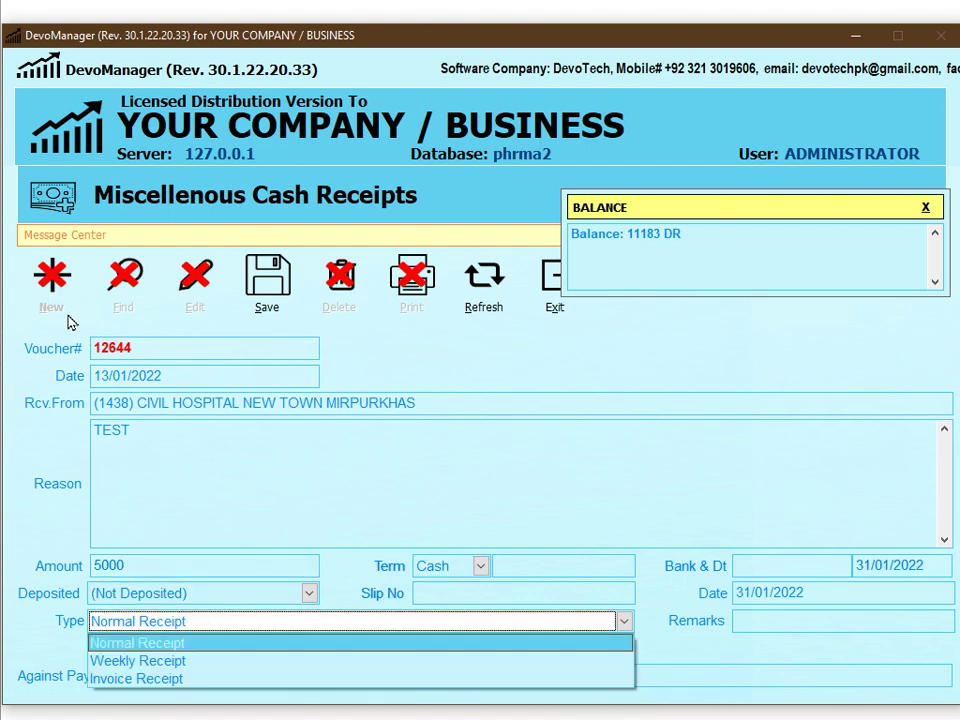
pyautogui.press('Return')
pyautogui.press('Return')
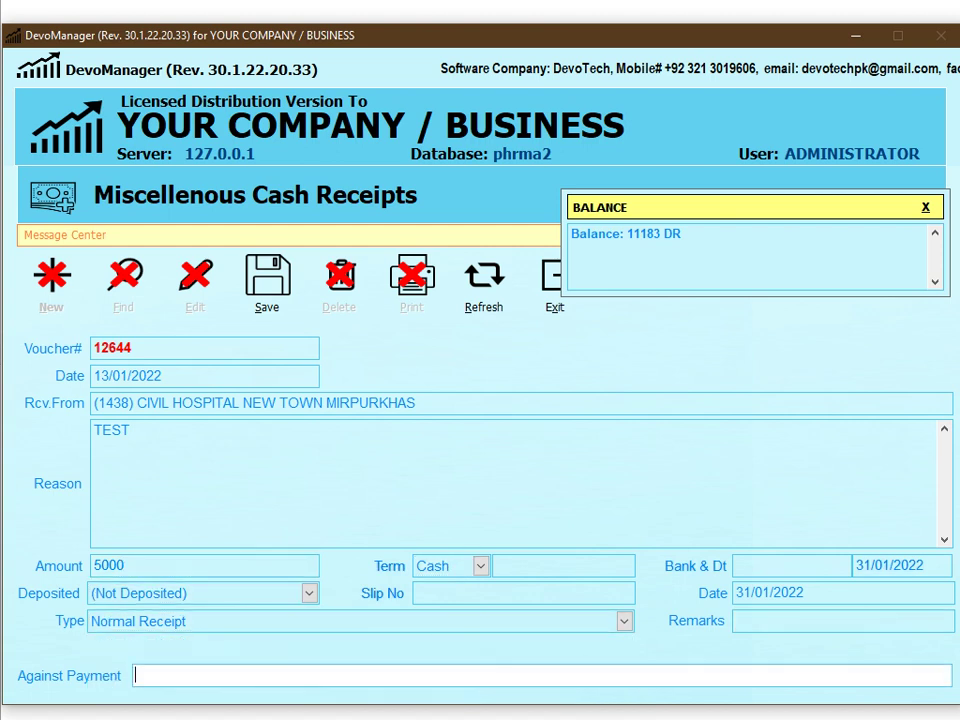
pyautogui.write('CIVIL')
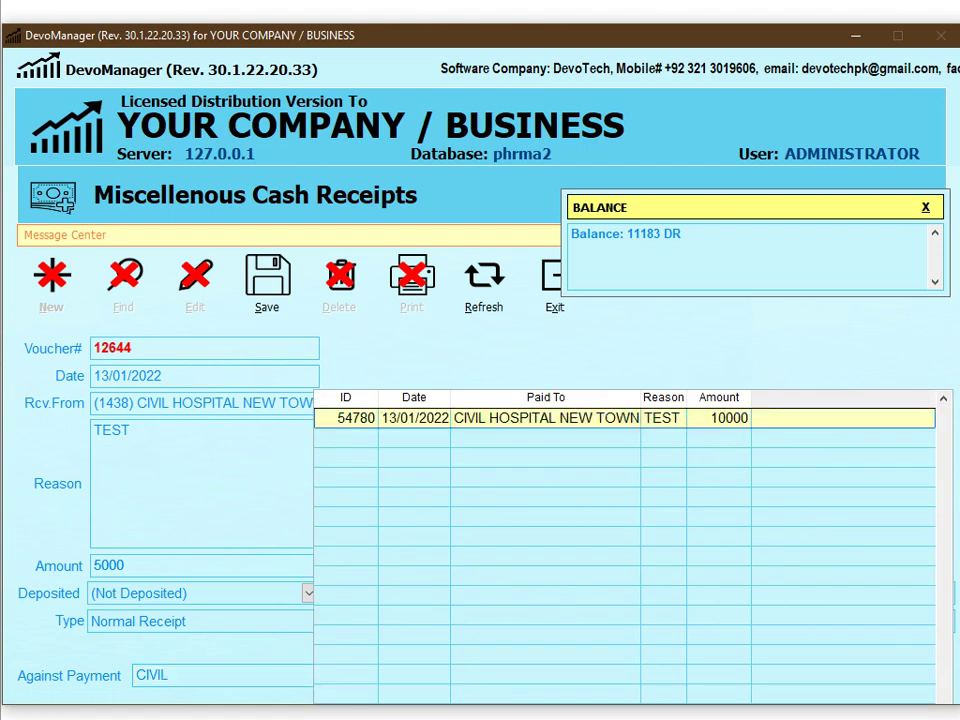
pyautogui.press('Return')
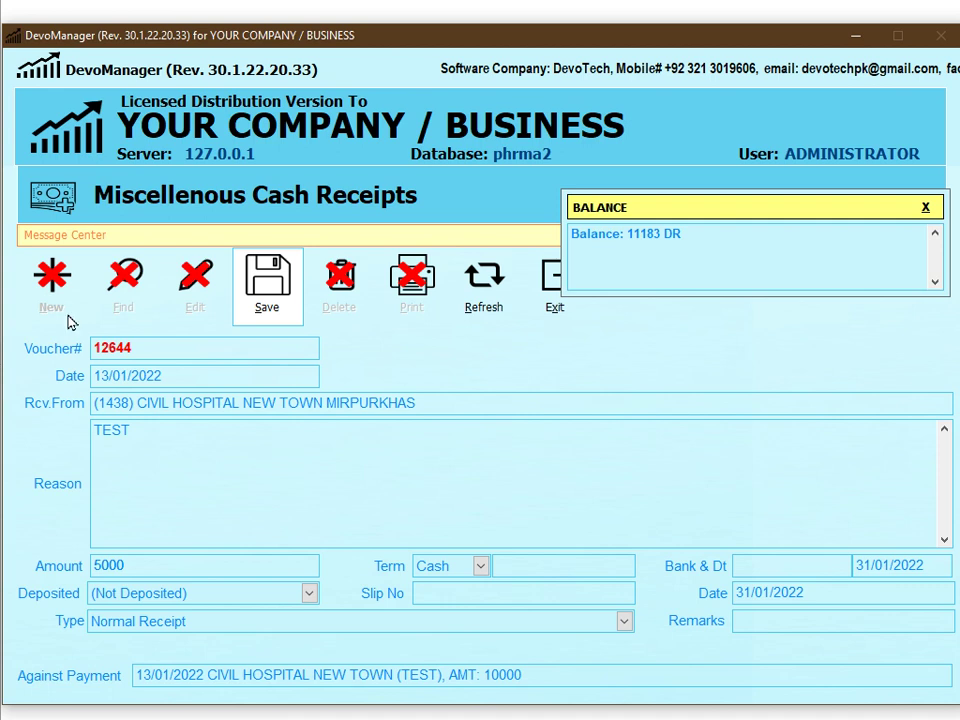
# Save the miscellaneous cash receipt and return to the main screen
pyautogui.click(292, 303)
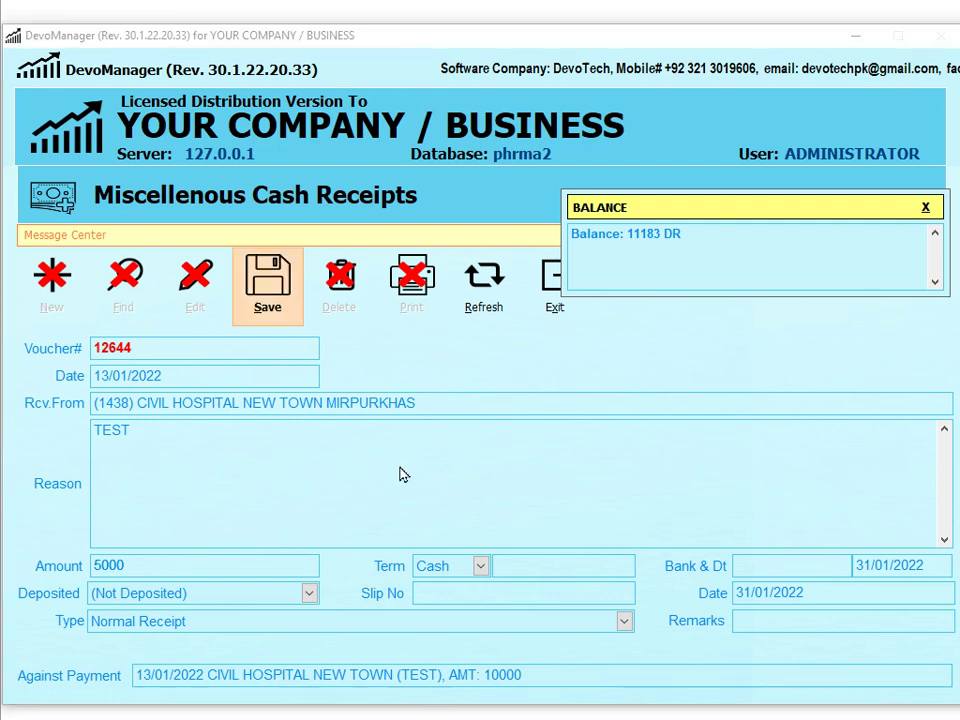
pyautogui.click(160, 409)
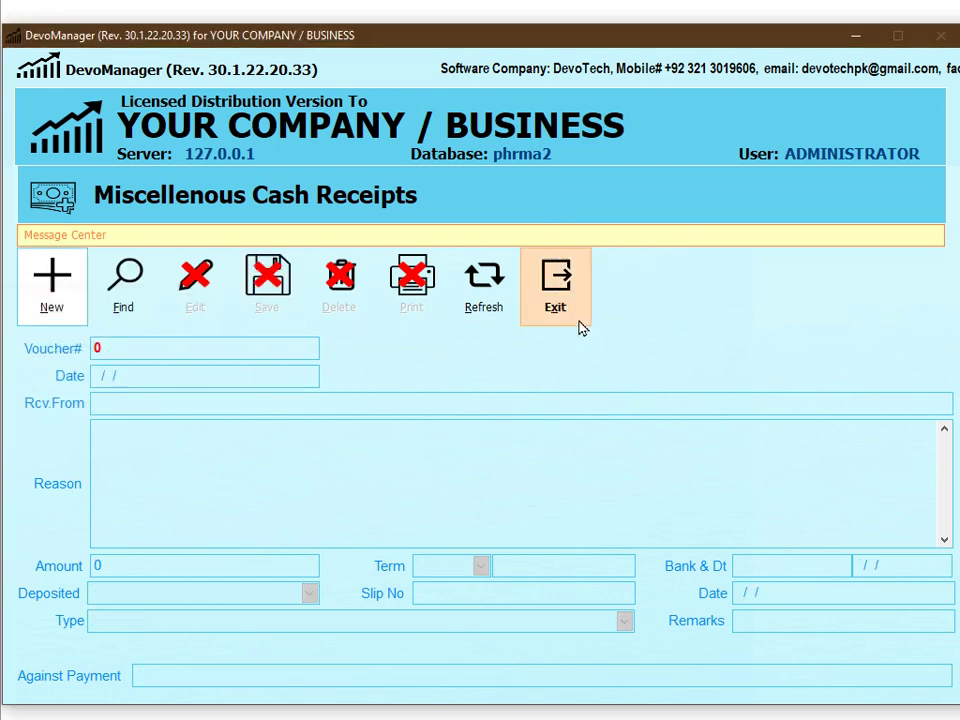
pyautogui.click(556, 290)
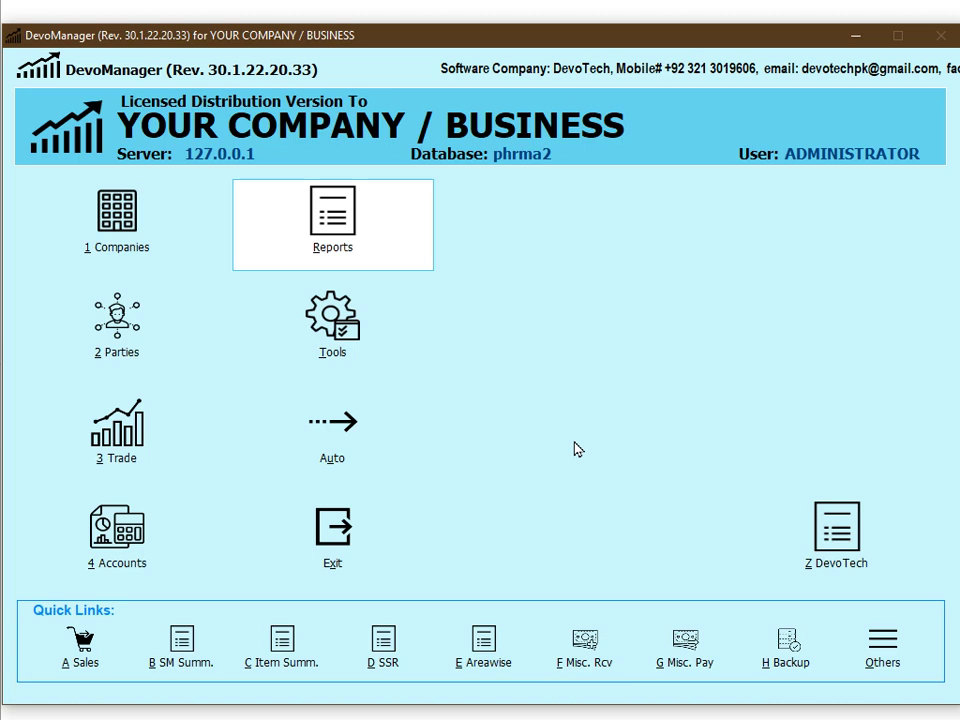
# Open Sales with the Normal type and start a new cash receipt from sale invoice 4001
pyautogui.press('a')
pyautogui.press('Return')
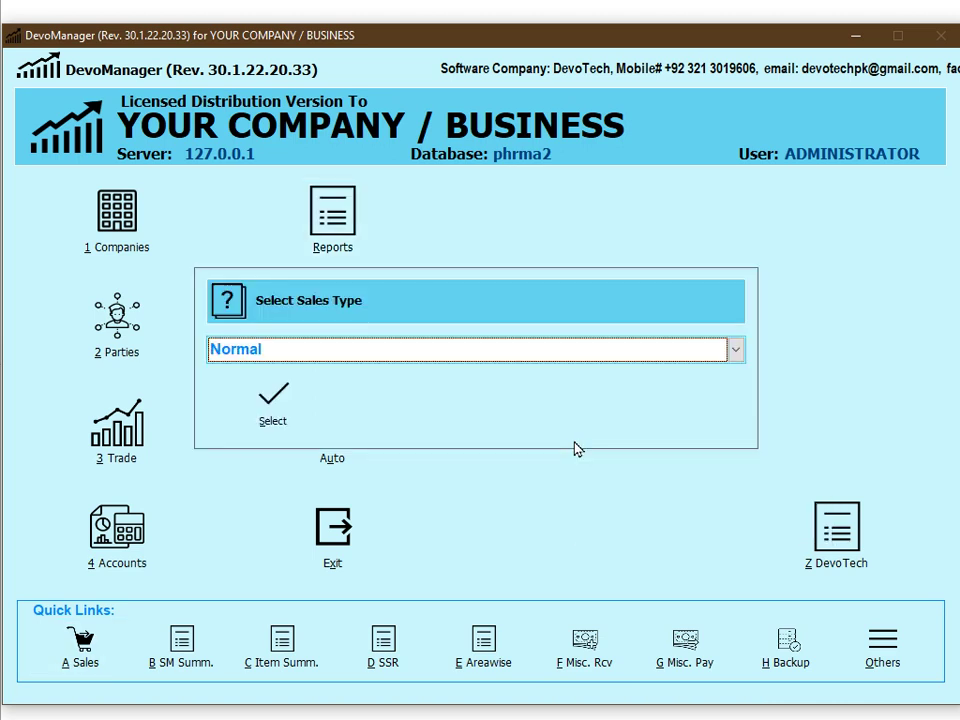
pyautogui.hotkey('ctrl', 'p')
pyautogui.press('Return')
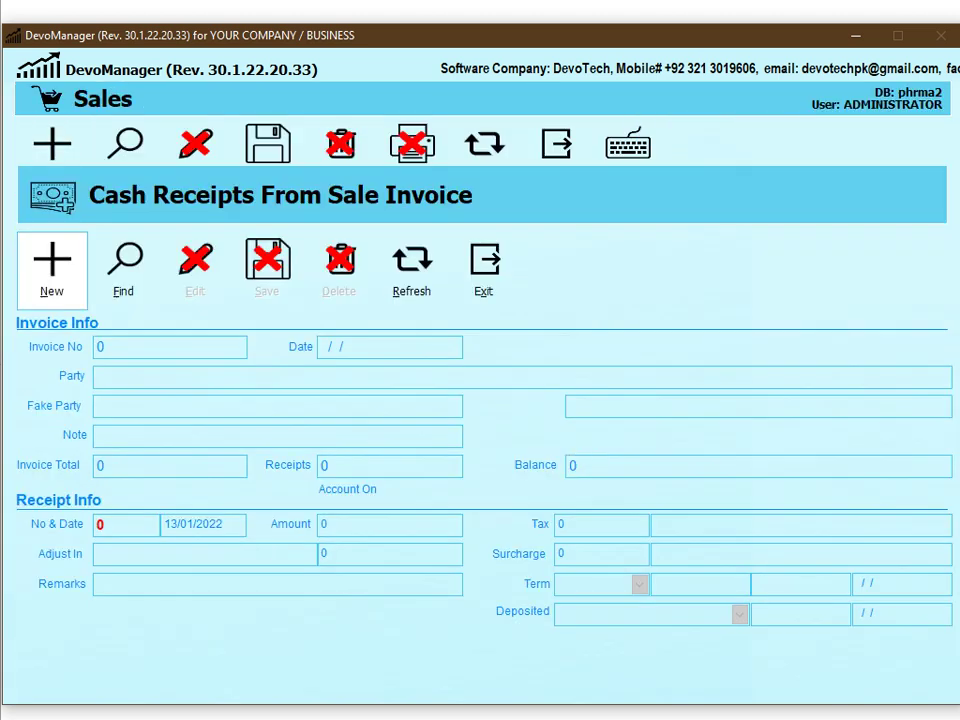
pyautogui.write('4001')
pyautogui.press('Return')
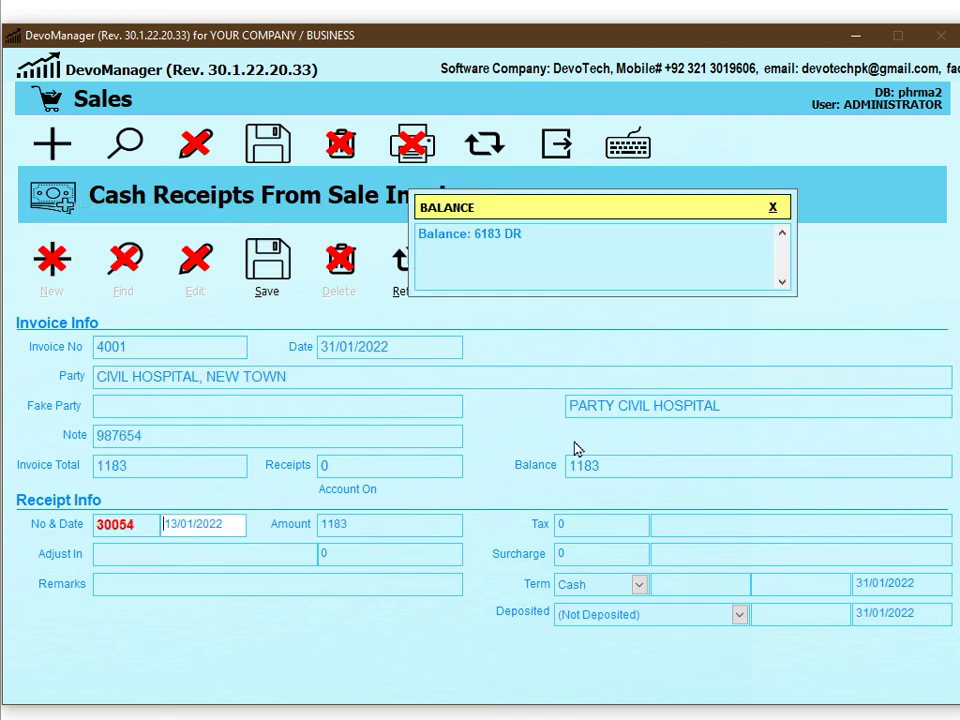
# Keep the receipt's default date, set its amount to 500 and try to save it
pyautogui.press('Return')
pyautogui.write('500')
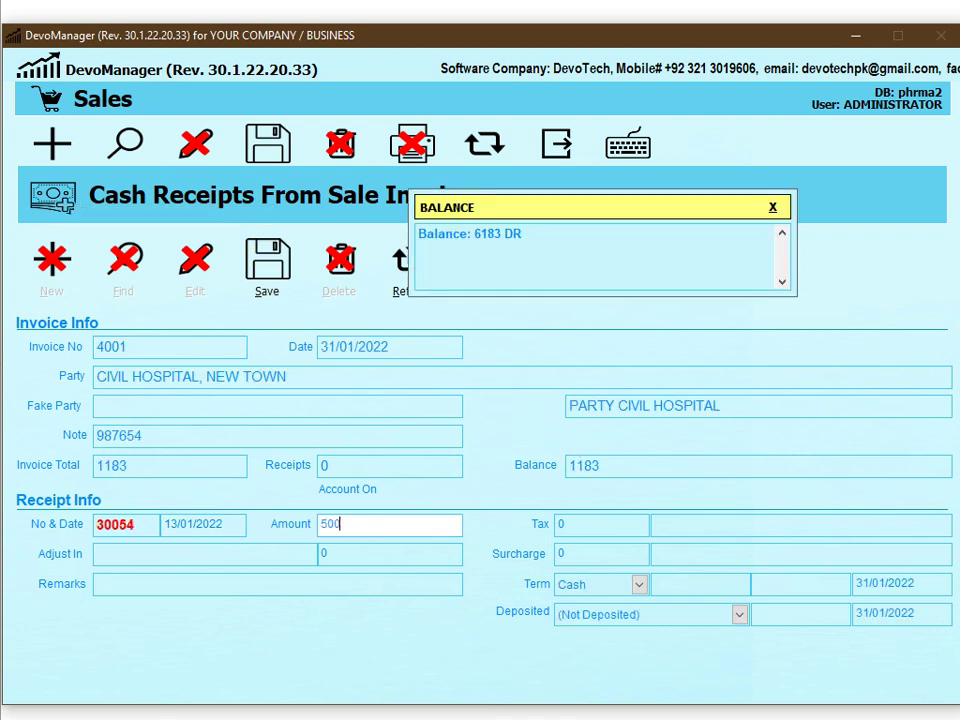
pyautogui.press('Return')
pyautogui.press('Return')
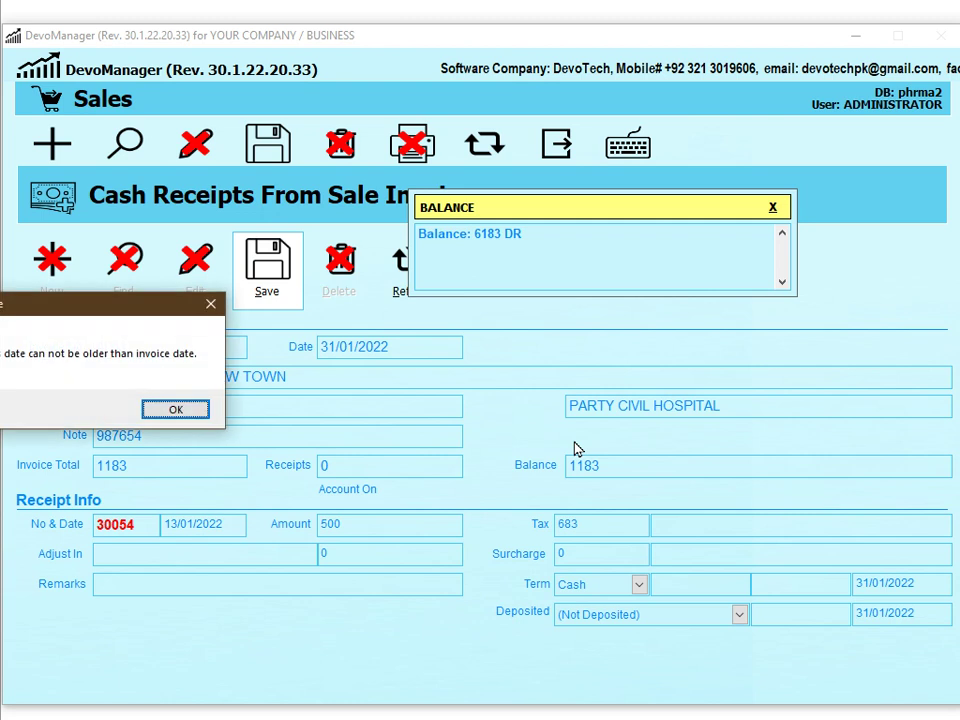
pyautogui.click(170, 411)
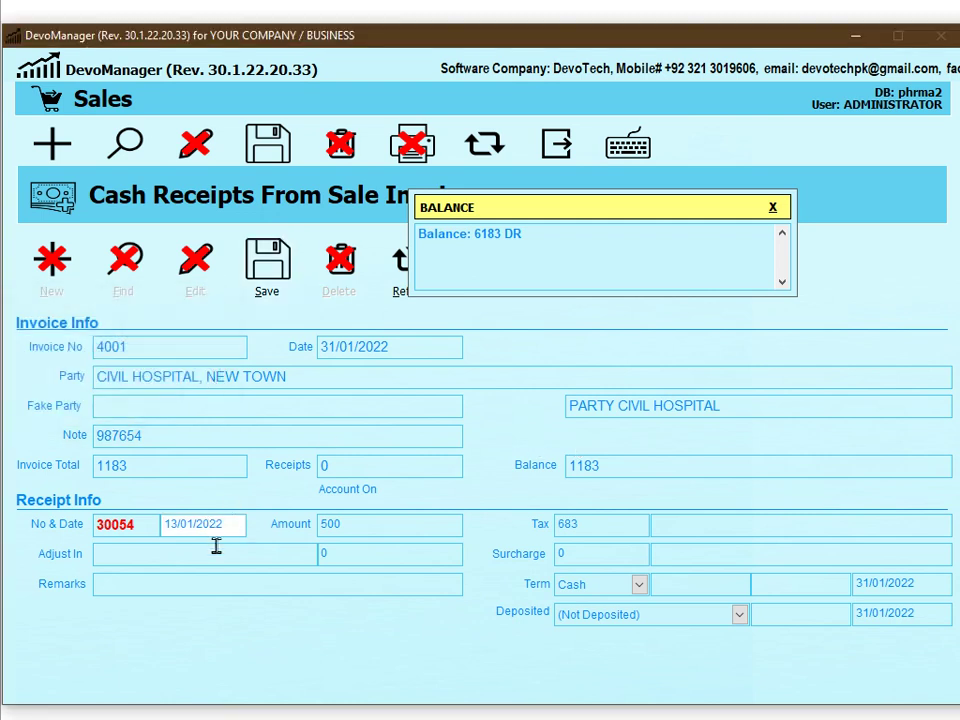
# Set the receipt's date to 31/01/2022, then leave the receipt and the Sales screen
pyautogui.write('31')
pyautogui.press('Return')
pyautogui.press('Return')
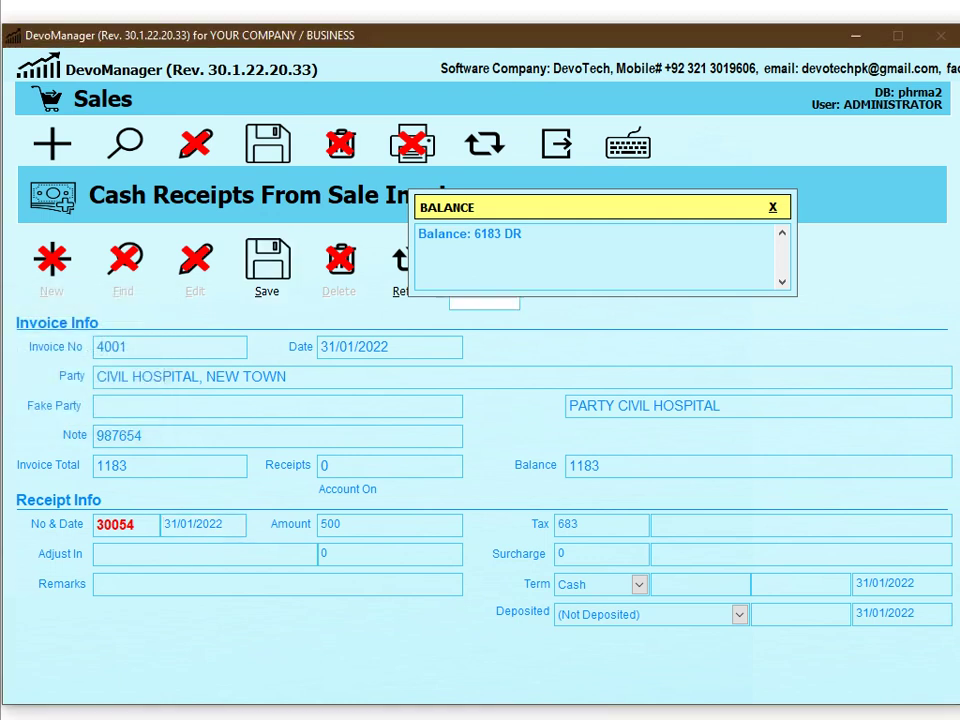
pyautogui.press('Escape')
pyautogui.press('Escape')
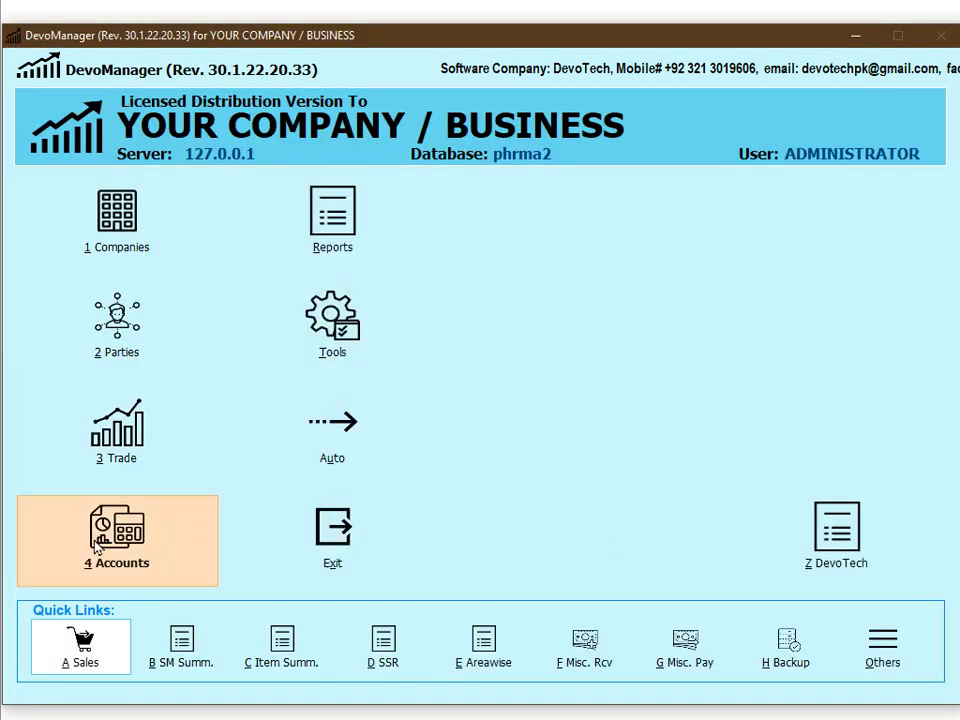
pyautogui.click(100, 542)
pyautogui.moveTo(165, 549)
pyautogui.click(42, 606)
pyautogui.click(168, 418)
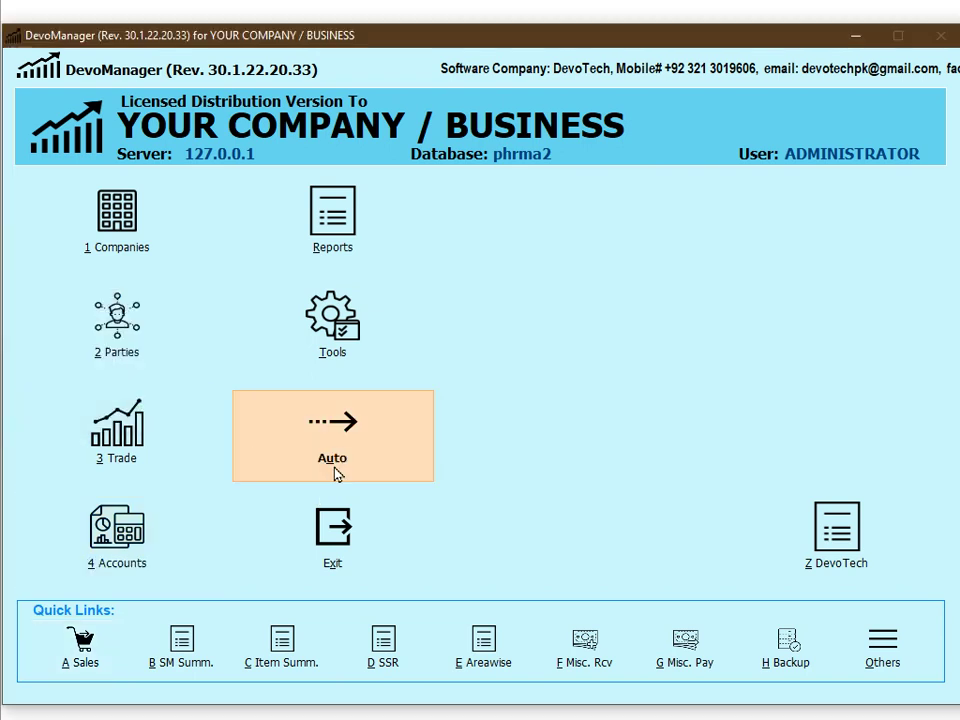
# Open the Sales screen with the Normal sales type
pyautogui.press('a')
pyautogui.press('Return')
pyautogui.press('Return')
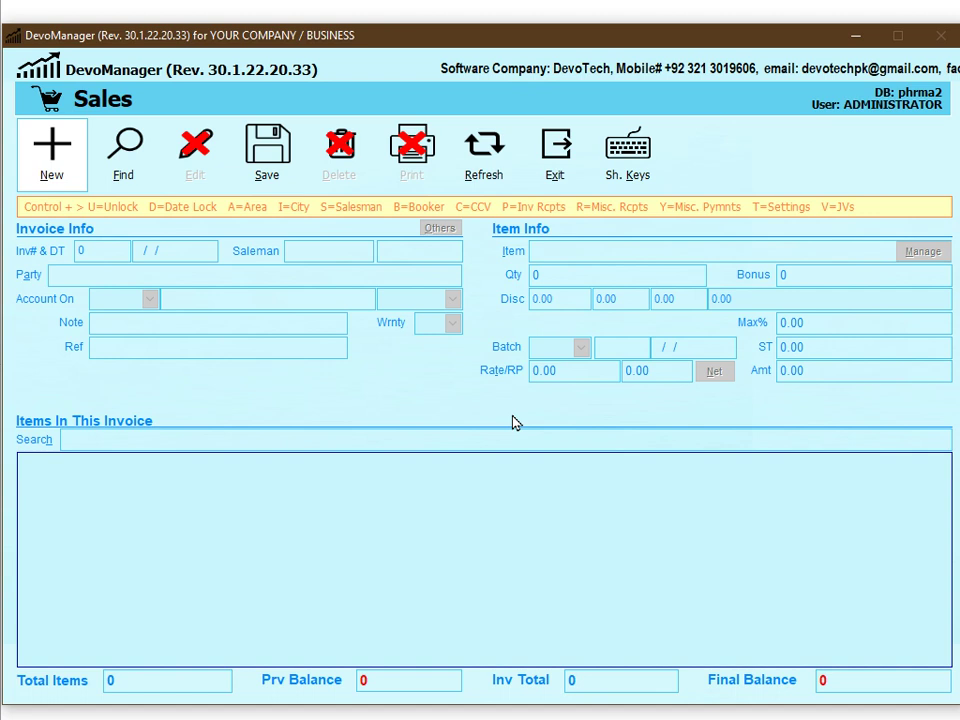
# Start a new cash receipt from sale invoice 4001
pyautogui.hotkey('ctrl', 'p')
pyautogui.press('Return')
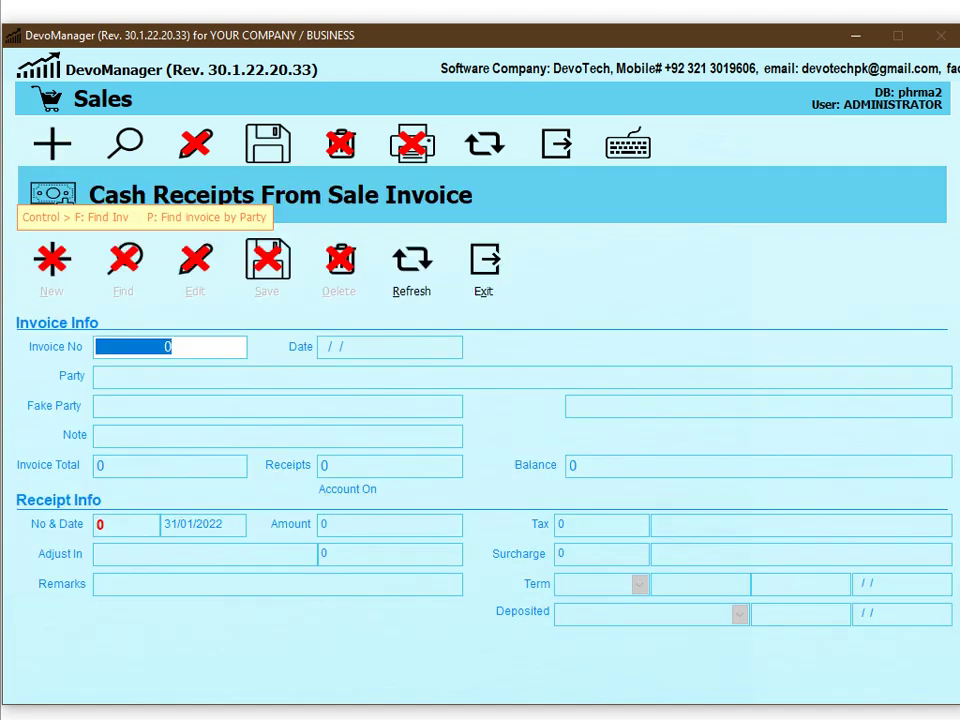
pyautogui.write('4001')
pyautogui.press('Return')
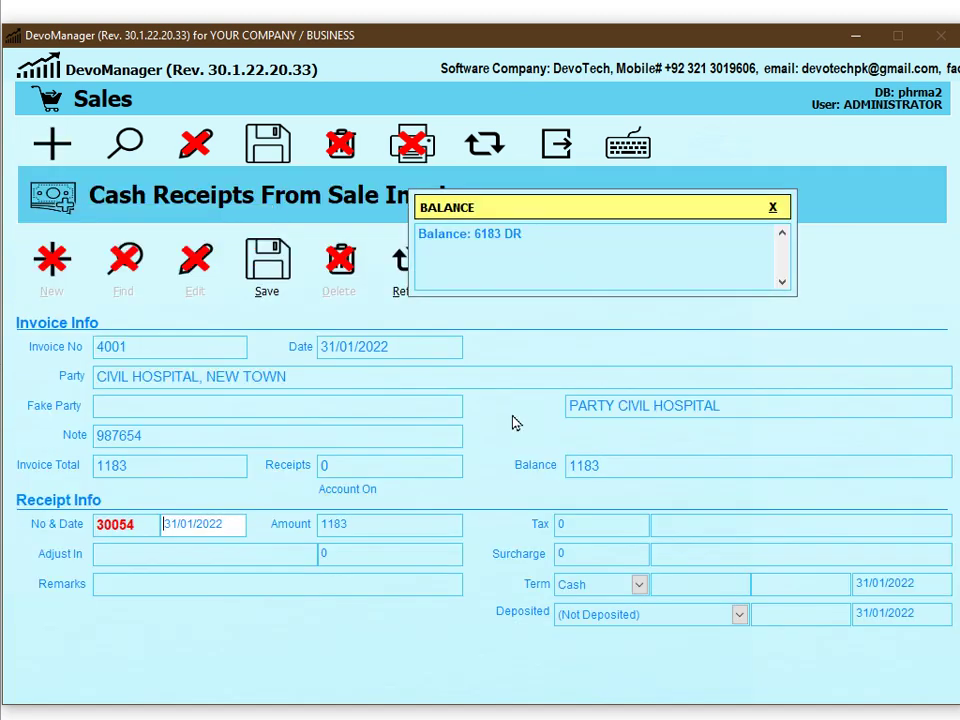
# Set the receipt amount to 500, save the receipt and return to the main screen
pyautogui.press('Return')
pyautogui.write('500')
pyautogui.press('Return')
pyautogui.press('Return')
pyautogui.press('Return')
pyautogui.press('Escape')
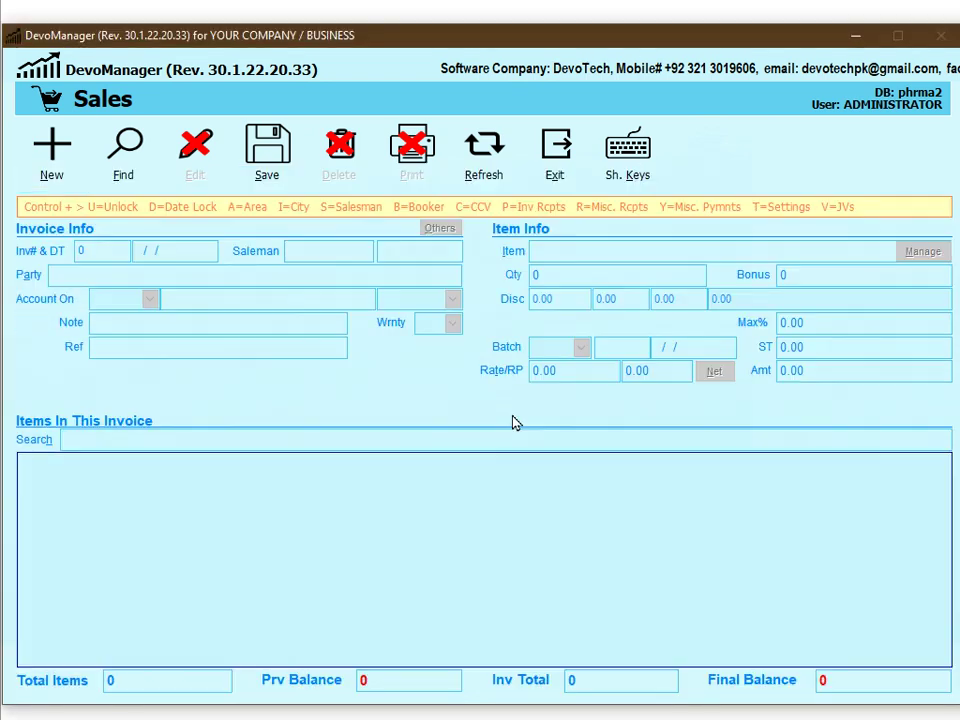
pyautogui.press('Escape')
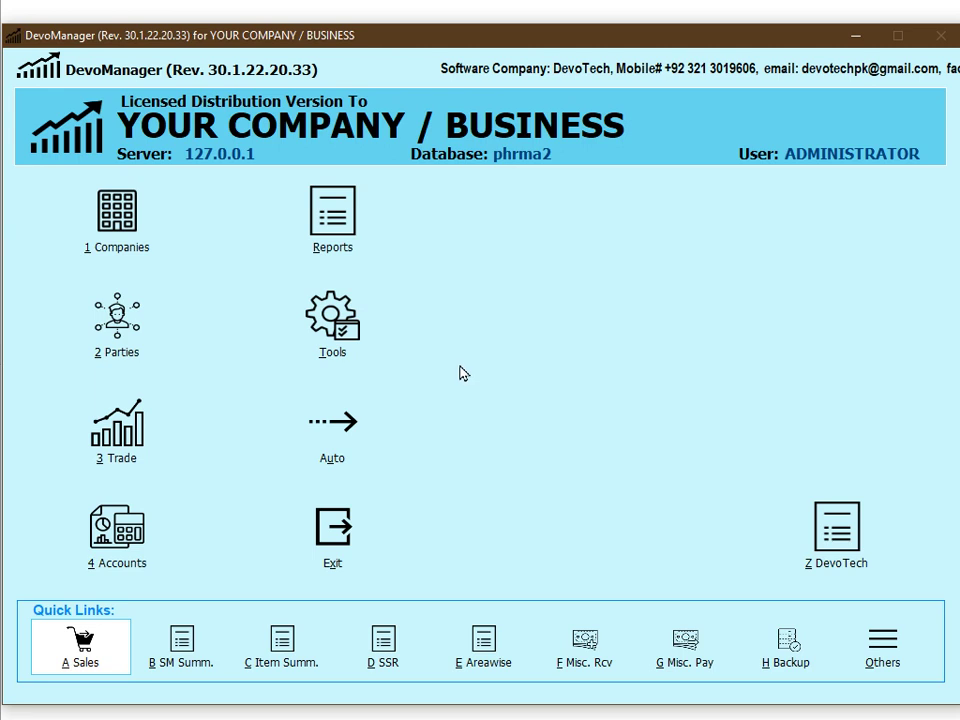
pyautogui.press('r')
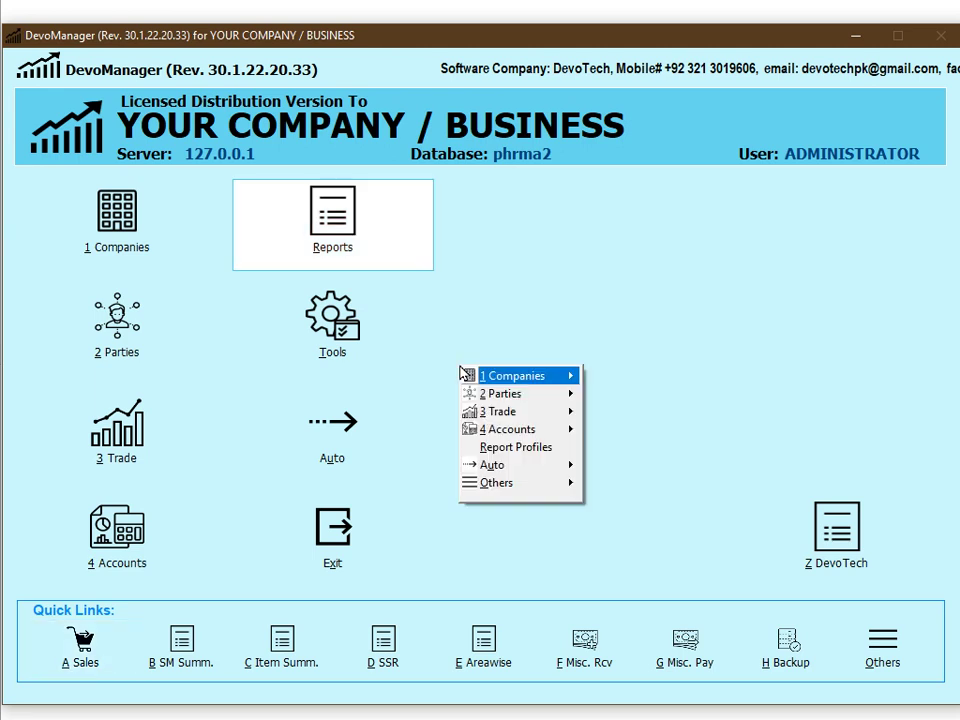
pyautogui.press('3')
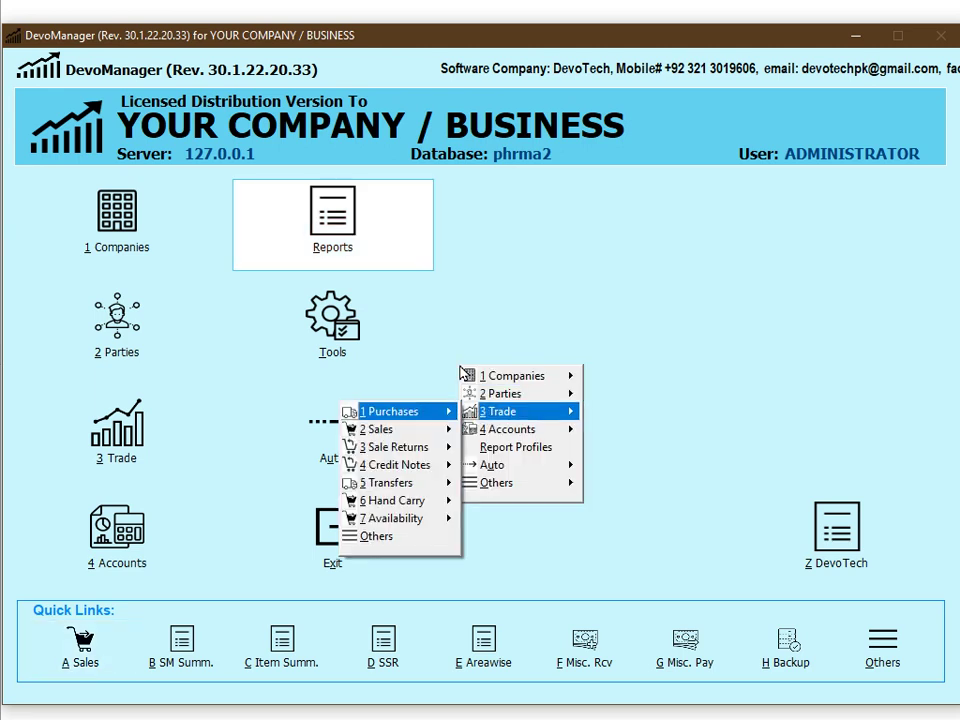
pyautogui.press('2')
pyautogui.press('1')
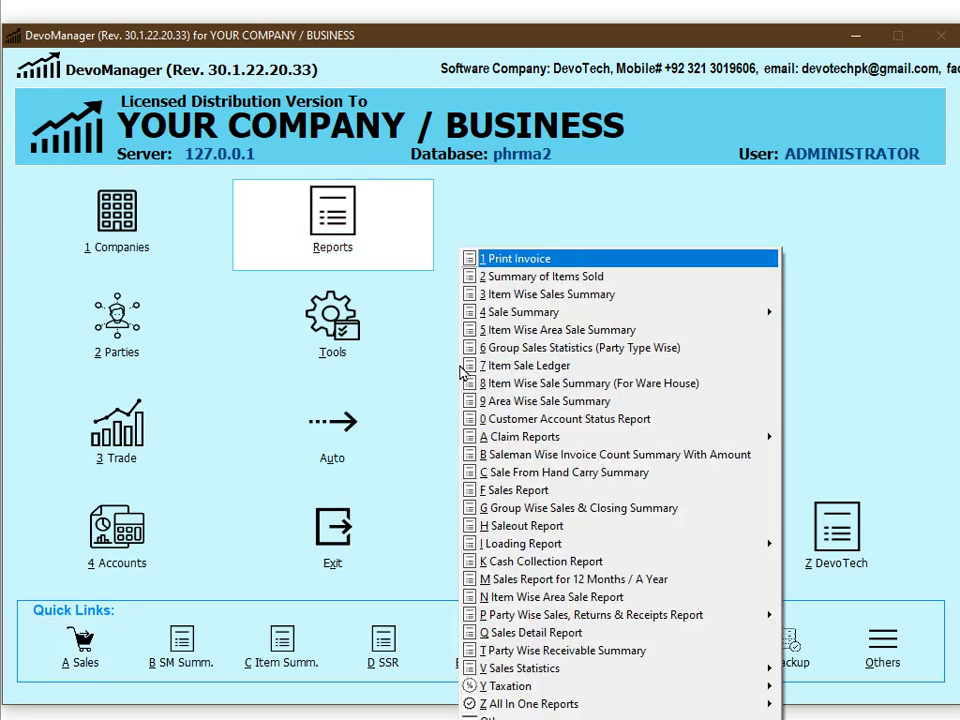
pyautogui.press('Return')
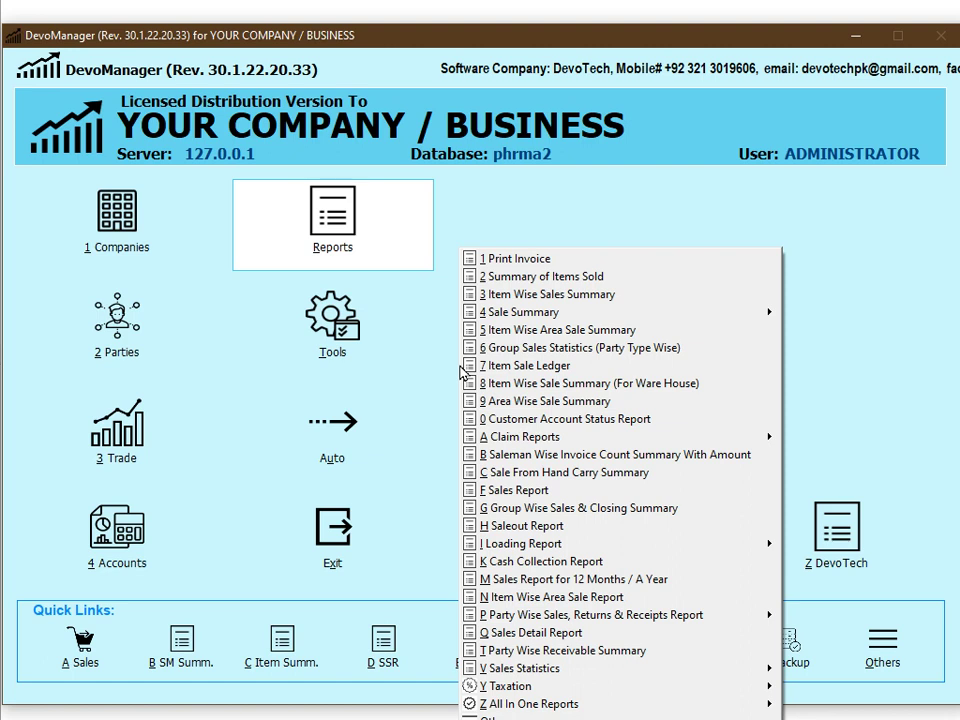
pyautogui.press('t')
pyautogui.click(344, 34)
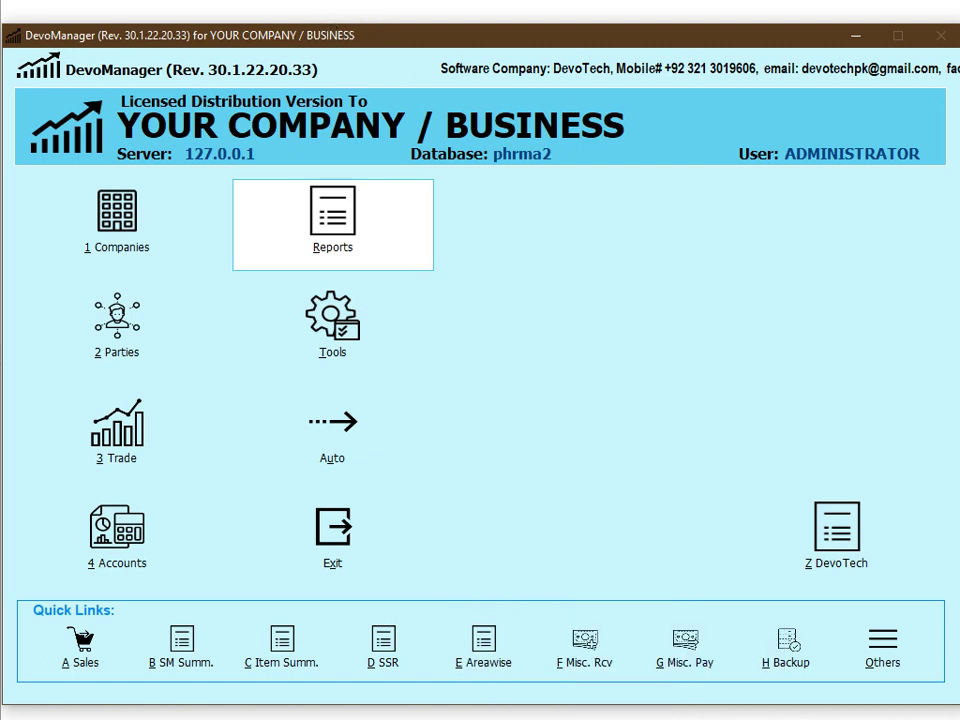
pyautogui.press('Return')
pyautogui.press('3')
pyautogui.press('2')
pyautogui.press('Up')
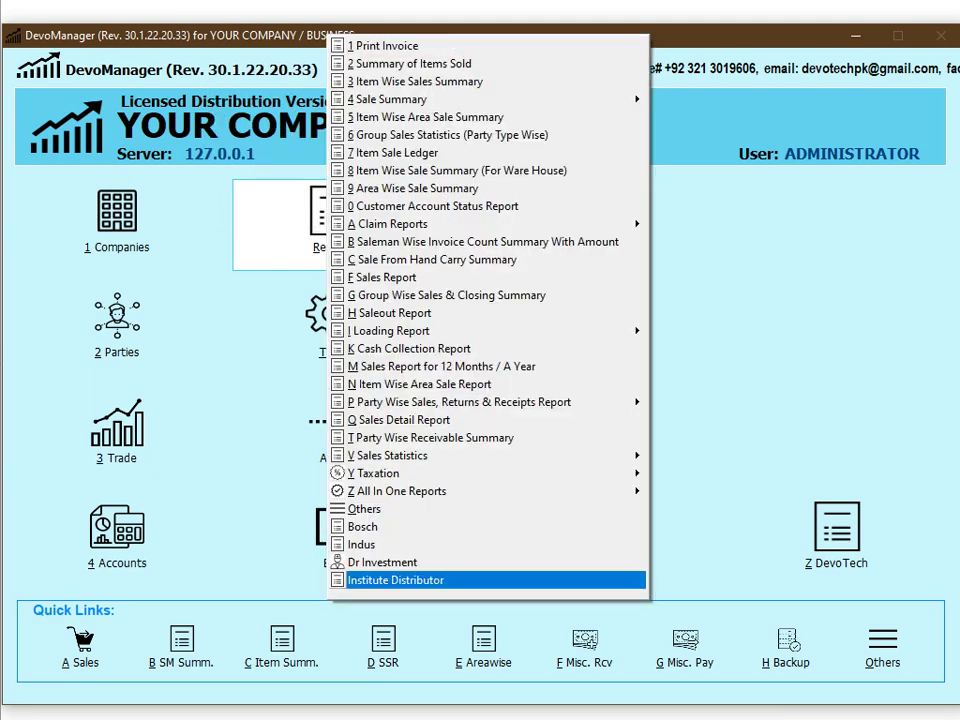
pyautogui.press('Return')
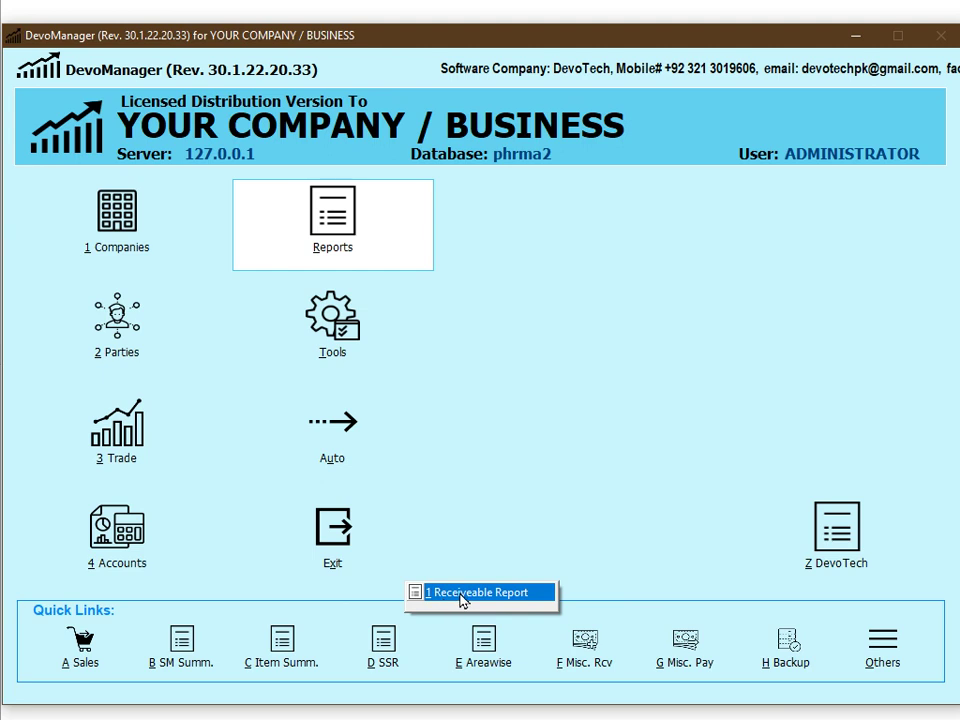
pyautogui.click(462, 593)
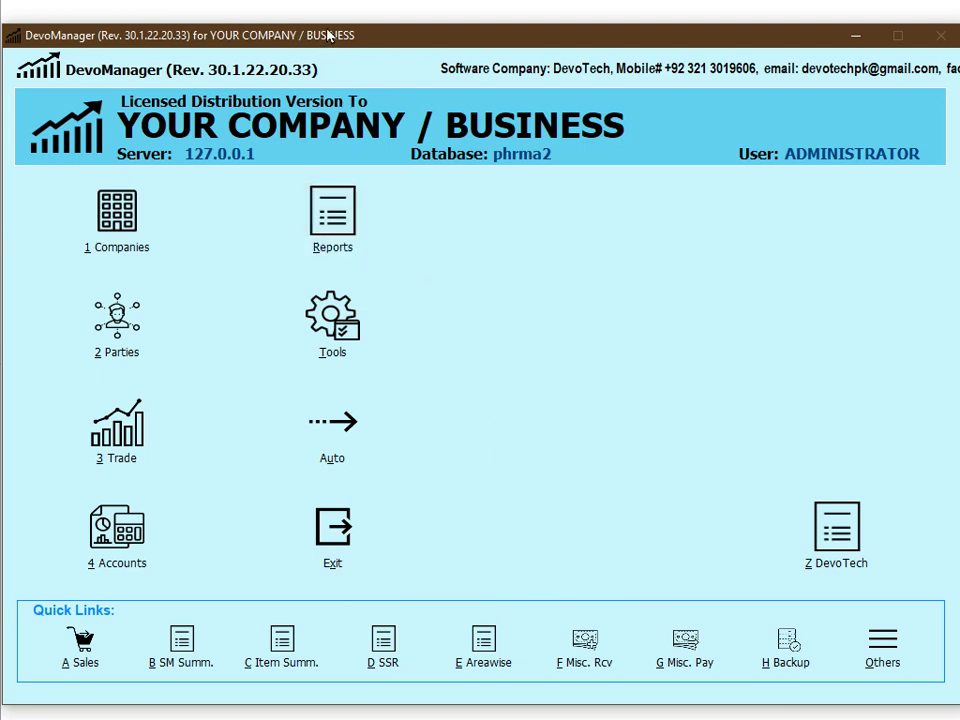
pyautogui.press('r')
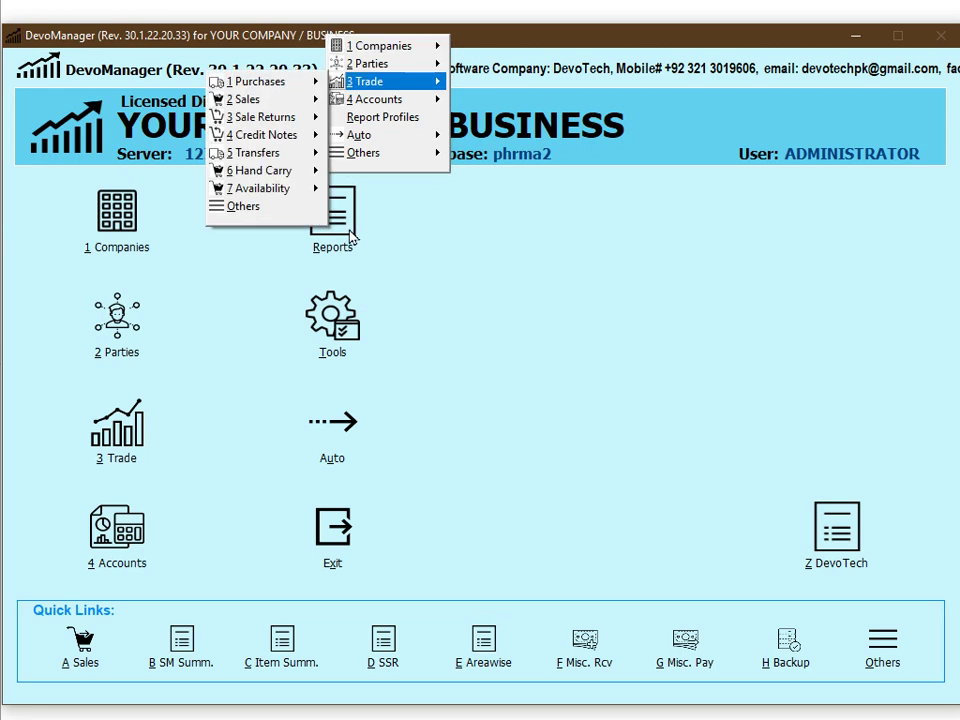
pyautogui.click(401, 259)
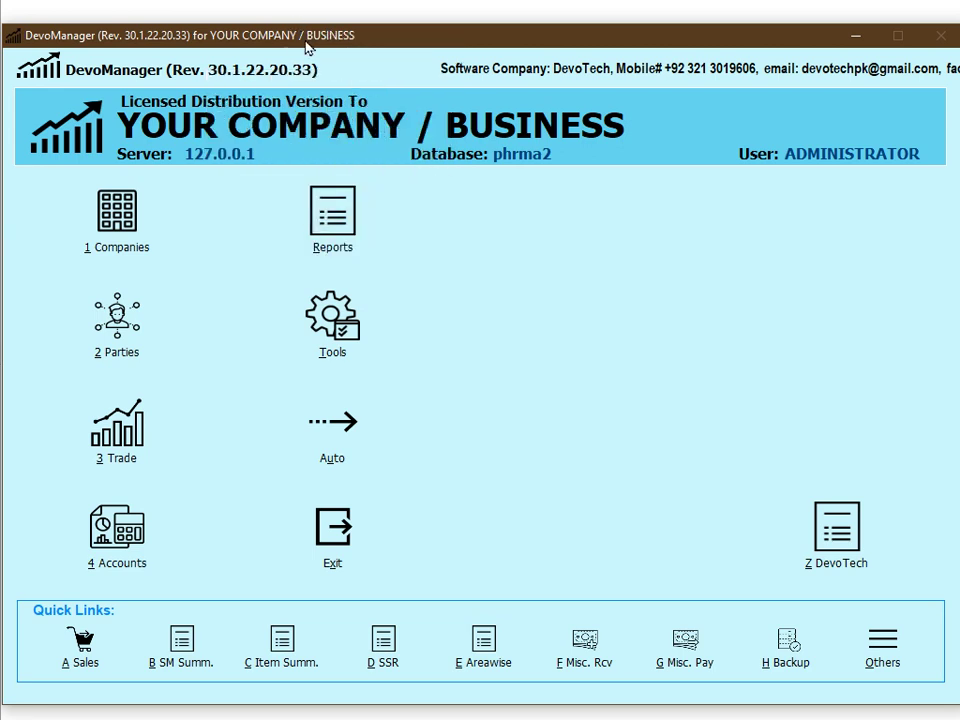
# Open the Receiveable Report from the Institute Distributor group of the sales reports
pyautogui.press('r')
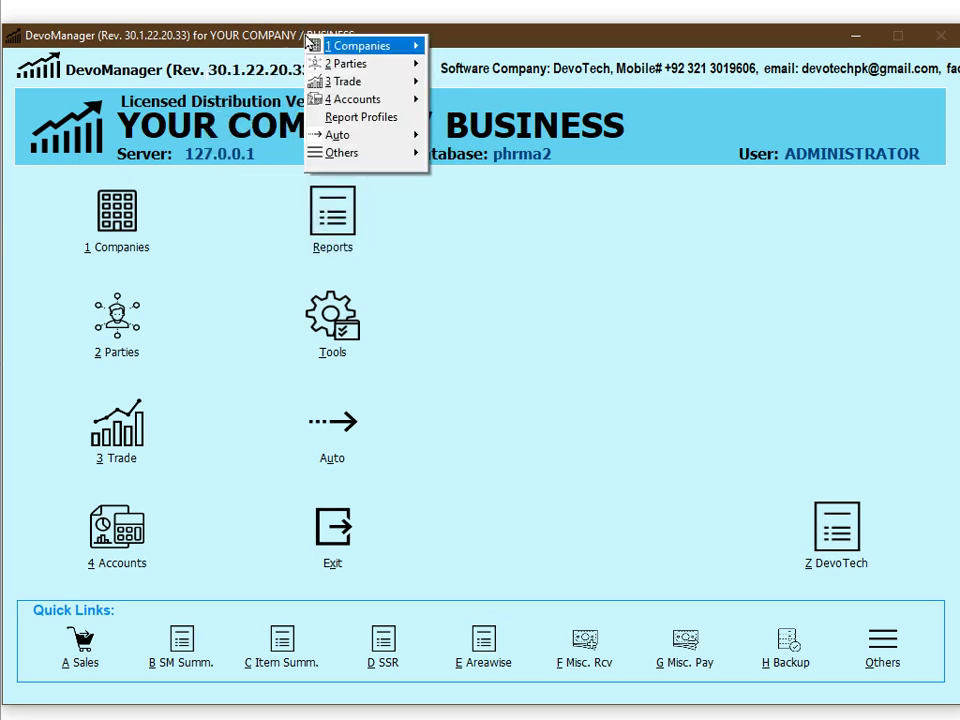
pyautogui.press('3')
pyautogui.press('2')
pyautogui.press('1')
pyautogui.press('Up')
pyautogui.press('Return')
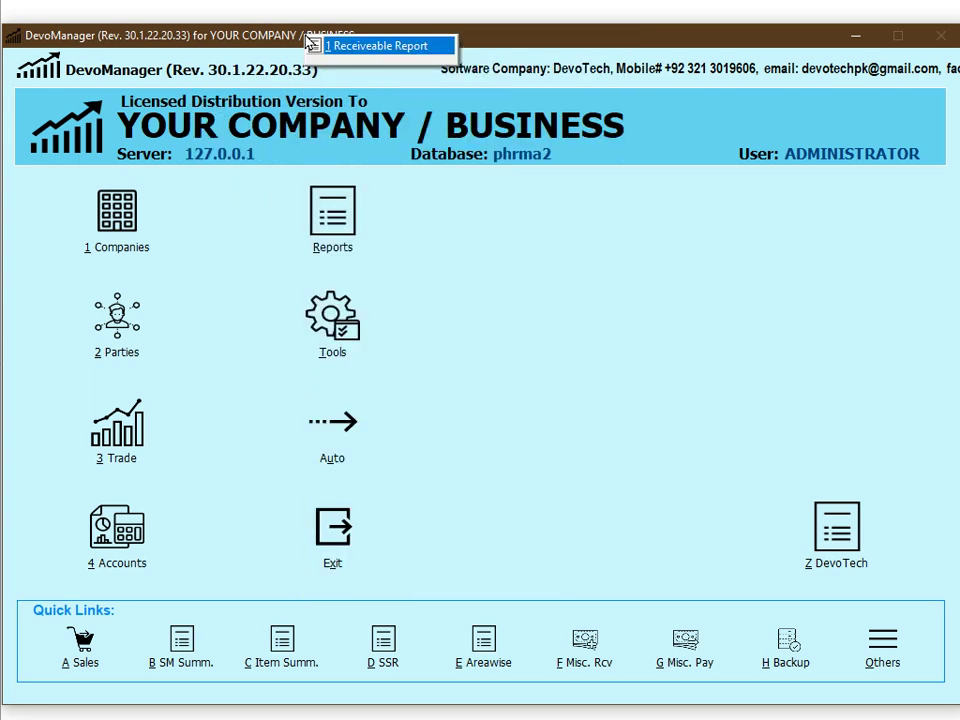
pyautogui.press('Return')
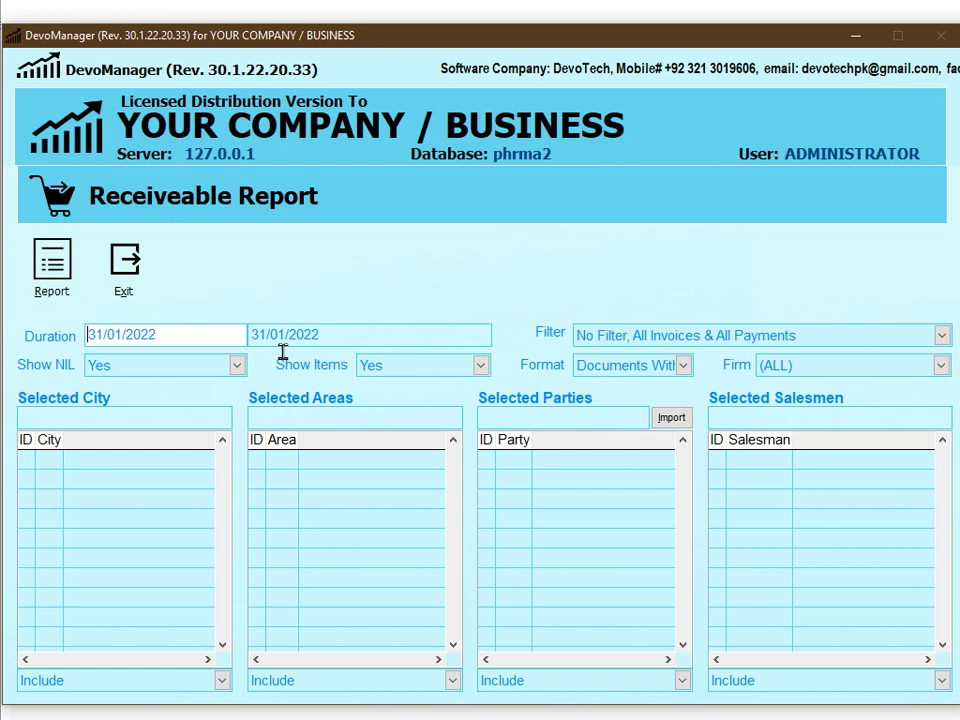
# Keep the default report duration, choose No Filter, All Invoices & All Payments, and leave Show NIL at Yes
pyautogui.click(313, 338)
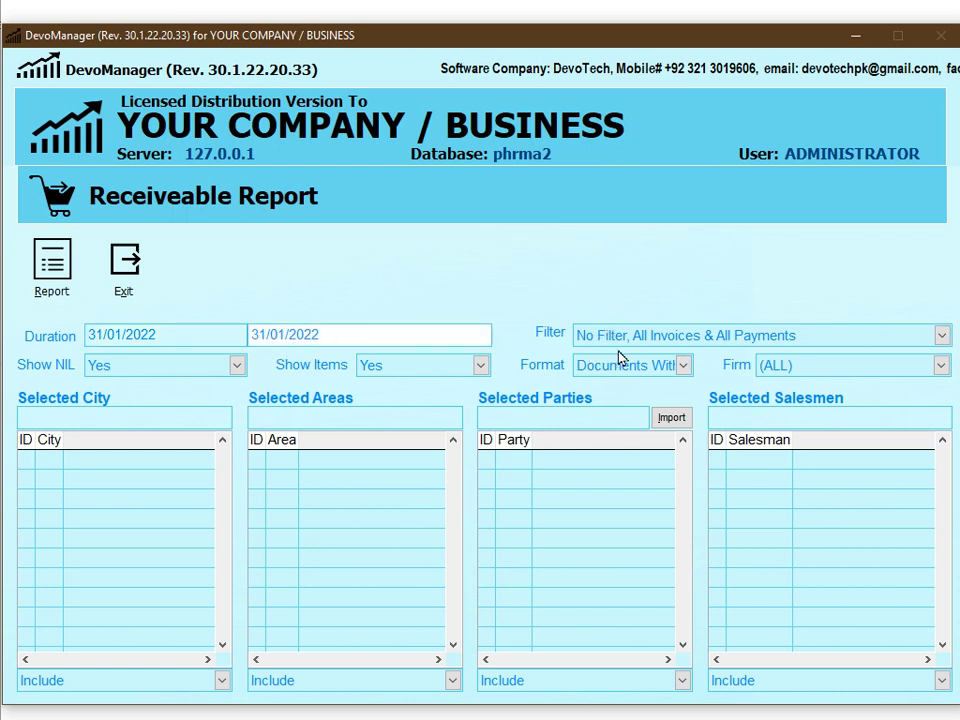
pyautogui.click(737, 345)
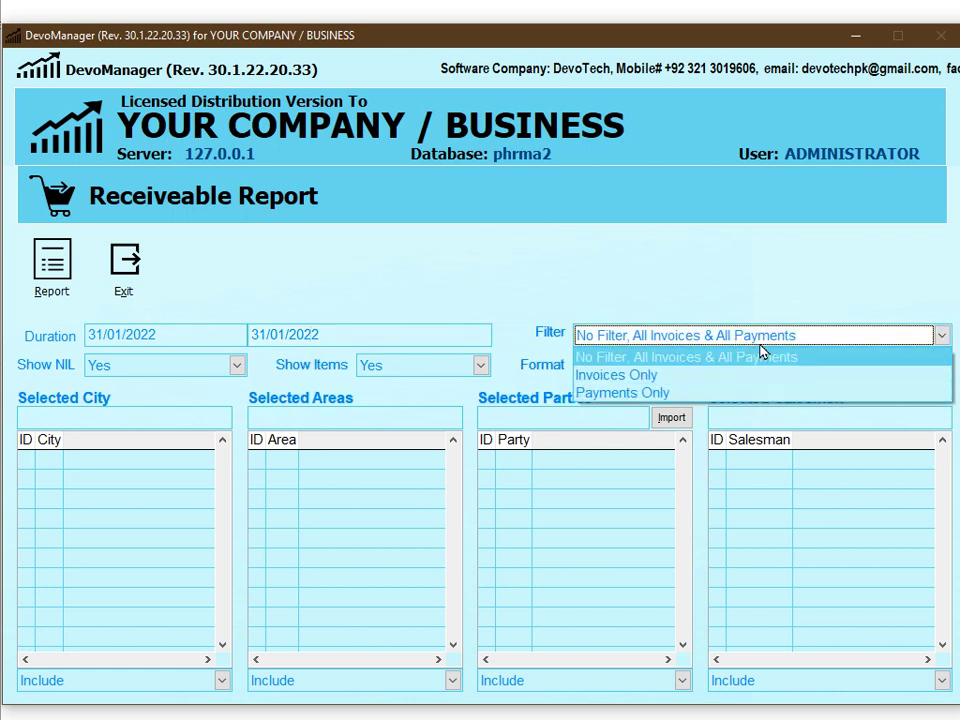
pyautogui.click(762, 353)
pyautogui.click(183, 370)
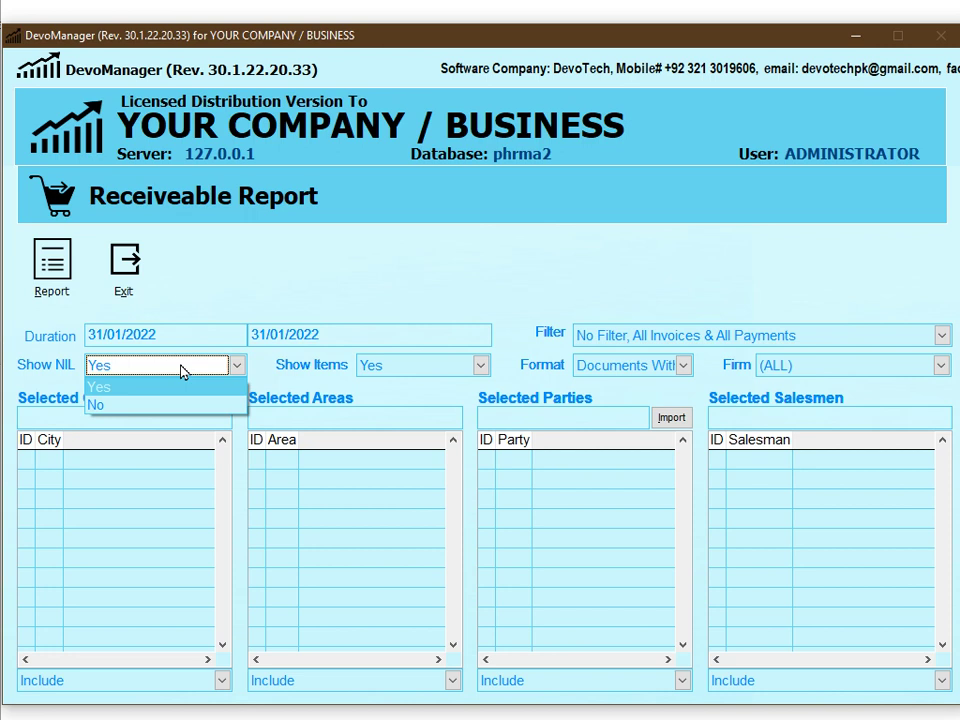
pyautogui.click(184, 386)
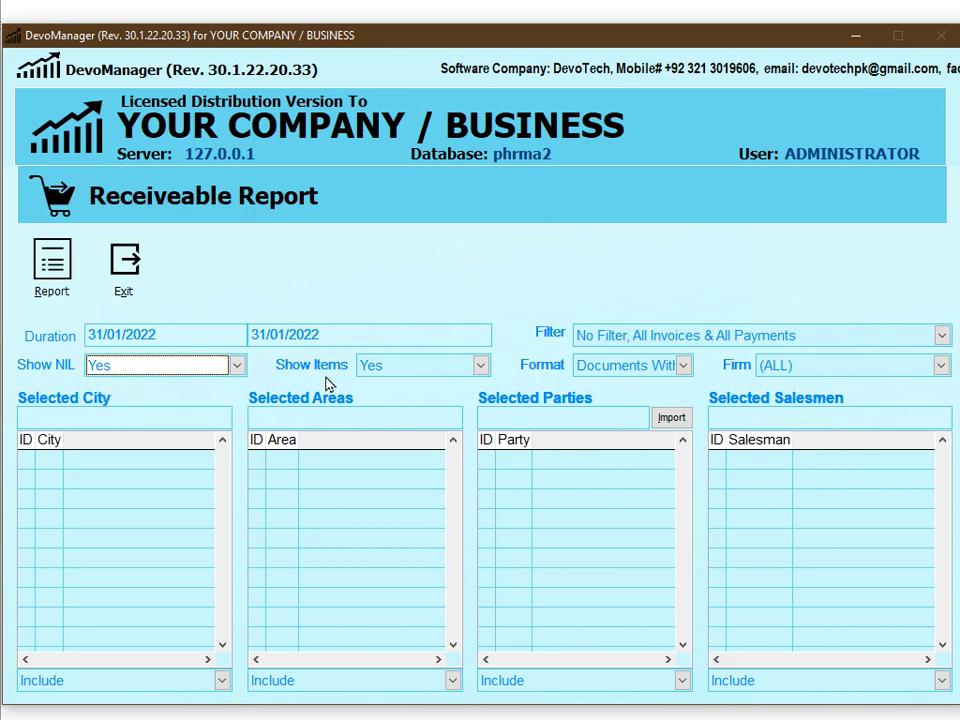
# Leave Show Items at Yes, look through the Format options and generate the Receiveable Report
pyautogui.click(466, 376)
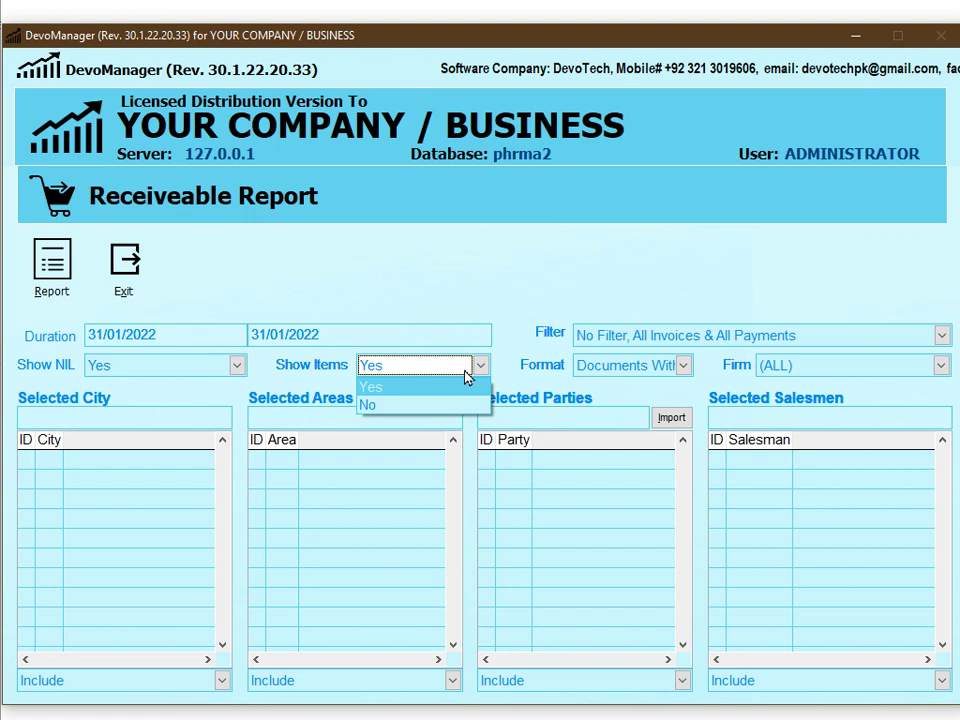
pyautogui.click(464, 372)
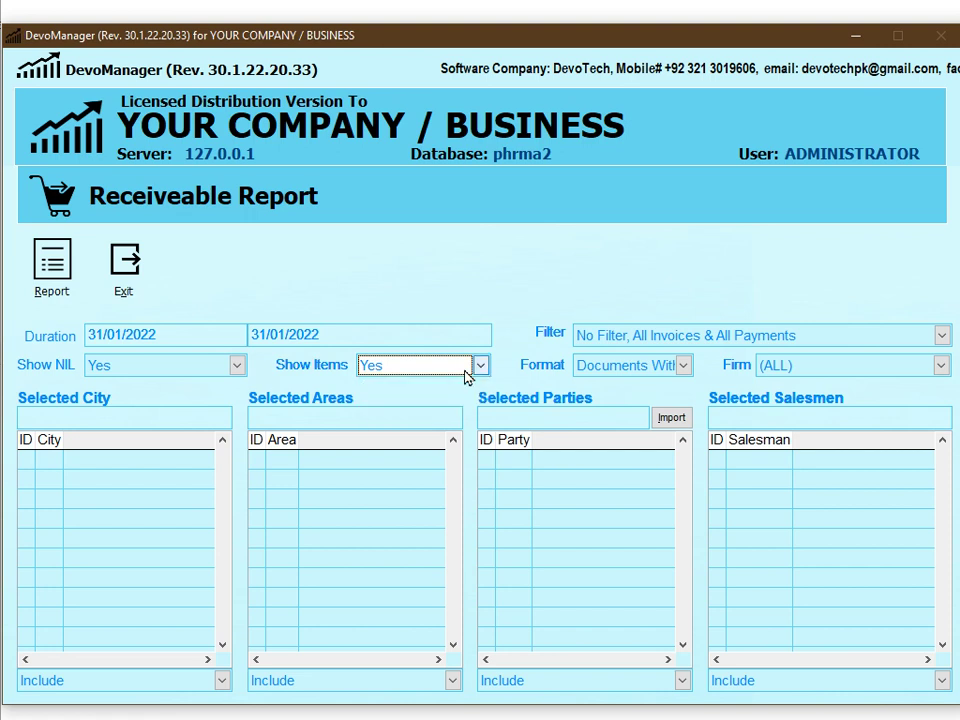
pyautogui.click(684, 367)
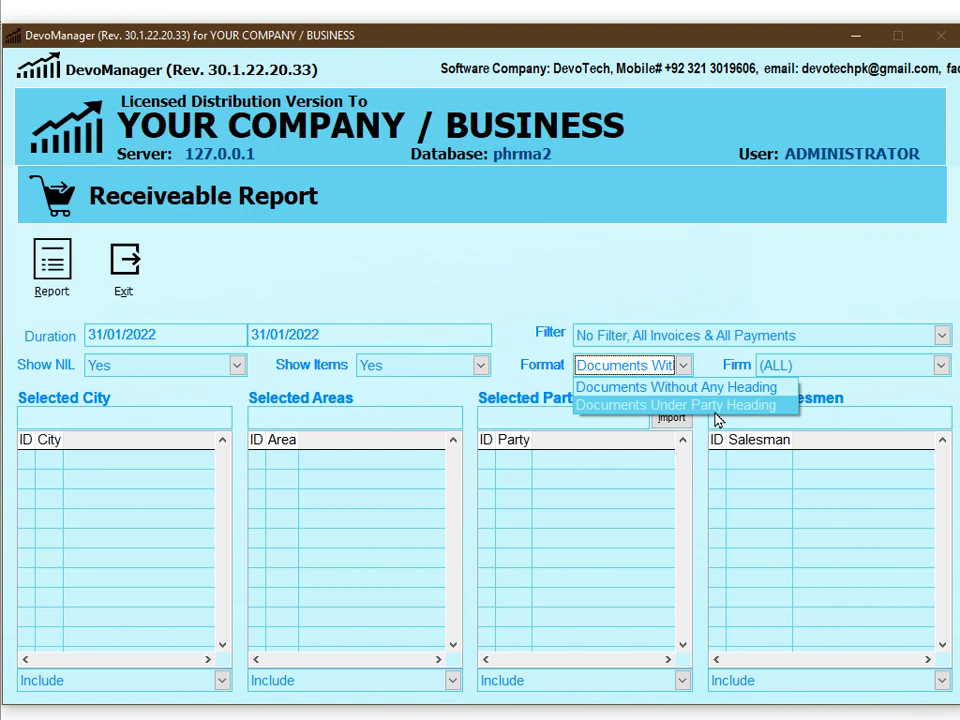
pyautogui.click(223, 388)
pyautogui.click(55, 275)
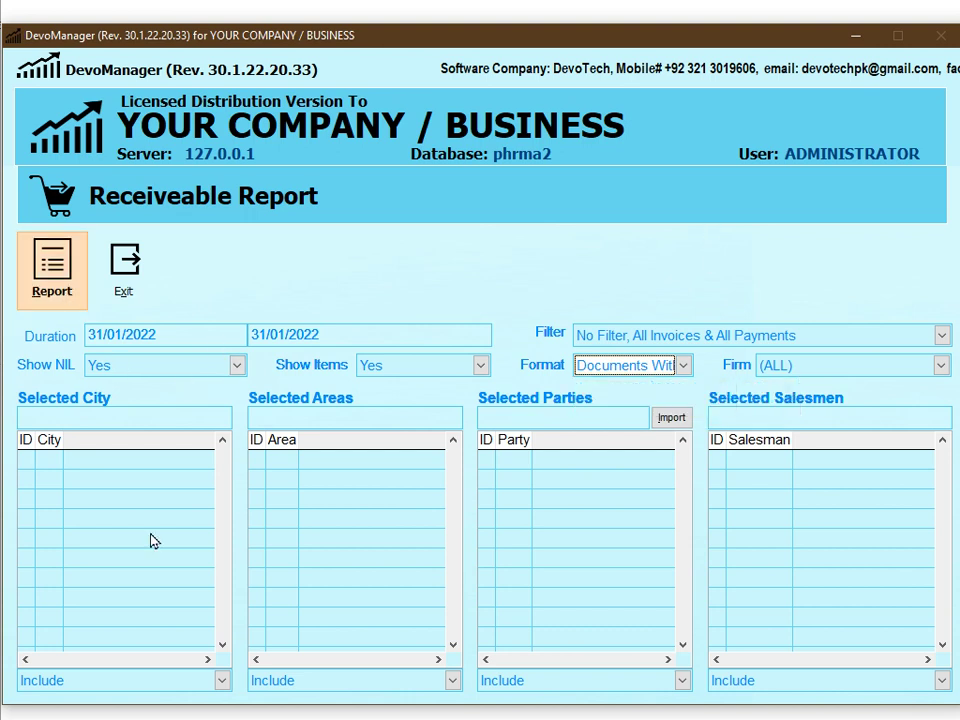
pyautogui.press('Return')
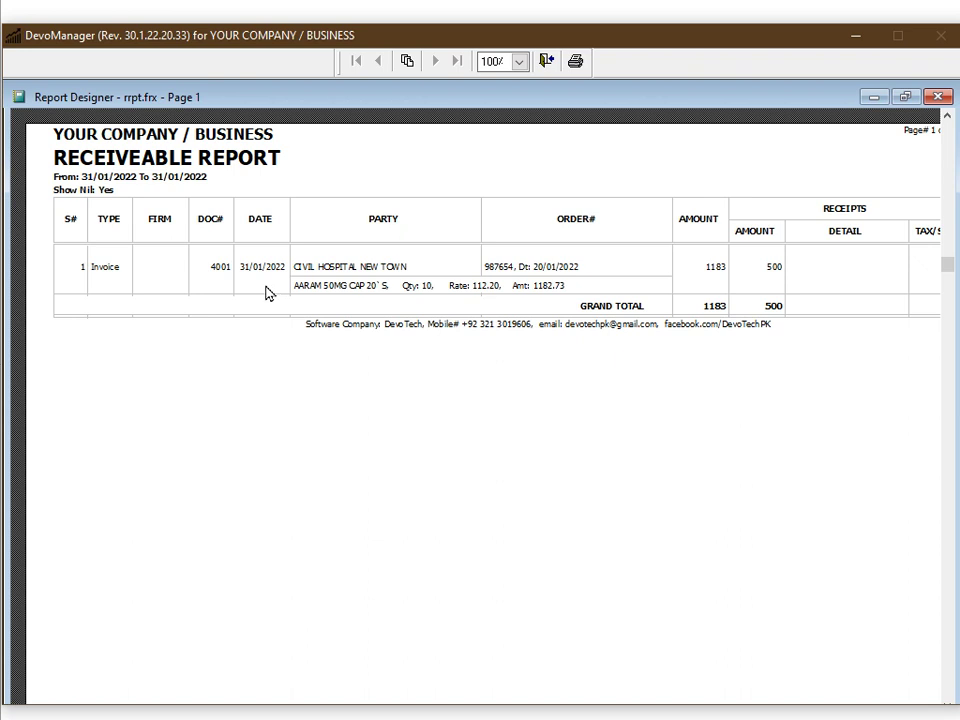
# Examine the invoice, receipts, tax and balance columns of the Receiveable Report, and close the preview
pyautogui.click(815, 305)
pyautogui.click(345, 272)
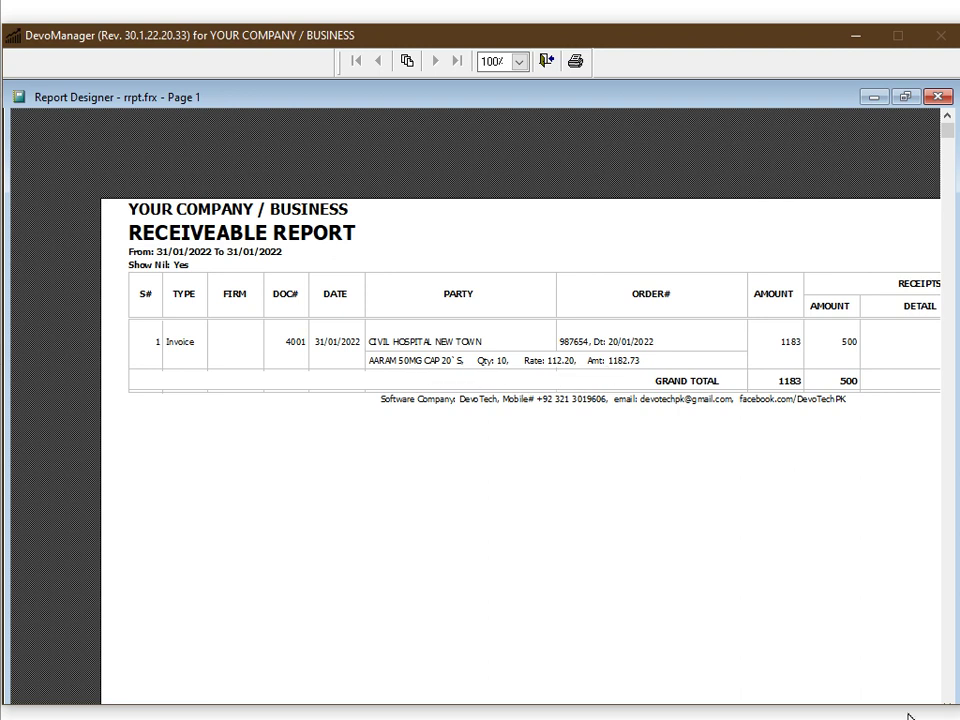
pyautogui.hscroll(3, 480, 450)
pyautogui.hscroll(5, 480, 450)
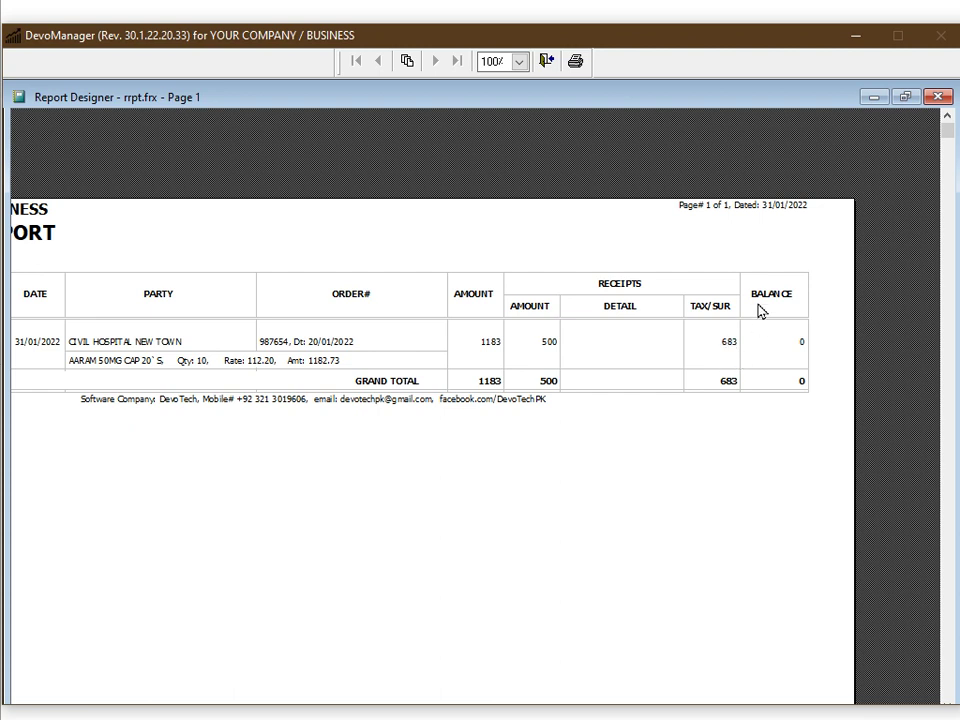
pyautogui.press('Escape')
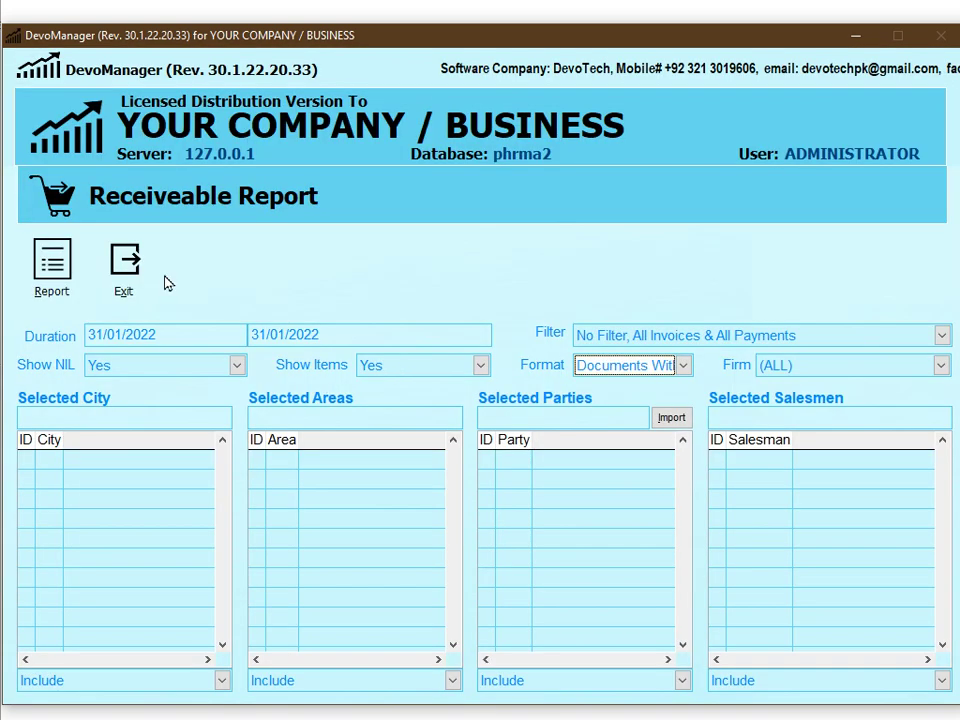
# Leave the Receiveable Report and open the Sales screen with the Normal sales type
pyautogui.click(156, 279)
pyautogui.press('a')
pyautogui.press('Return')
pyautogui.write('f4001')
pyautogui.press('Escape')
# Open the cash receipts from sale invoices and find the existing receipt for invoice 4001
pyautogui.hotkey('ctrl', 'r')
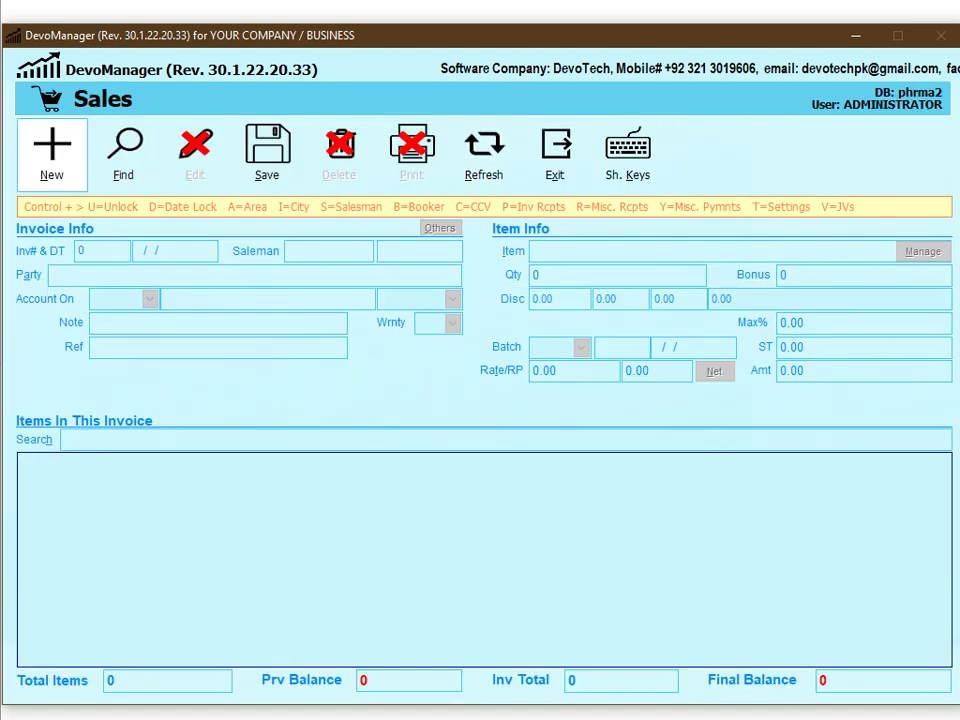
pyautogui.press('Return')
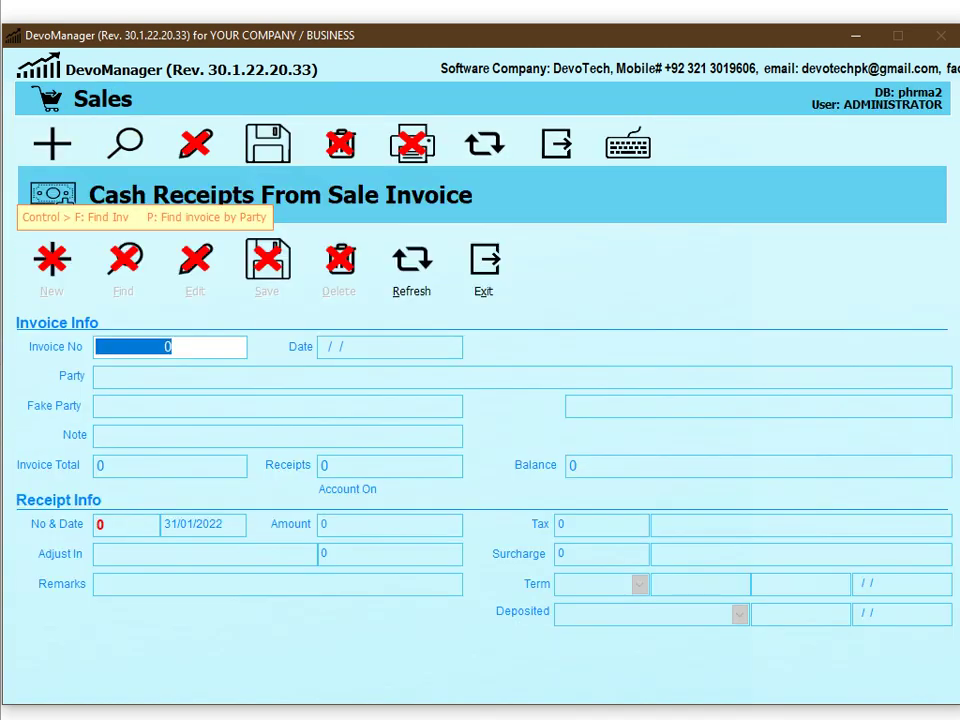
pyautogui.write('4')
pyautogui.press('Return')
pyautogui.press('Return')
pyautogui.write('n4001')
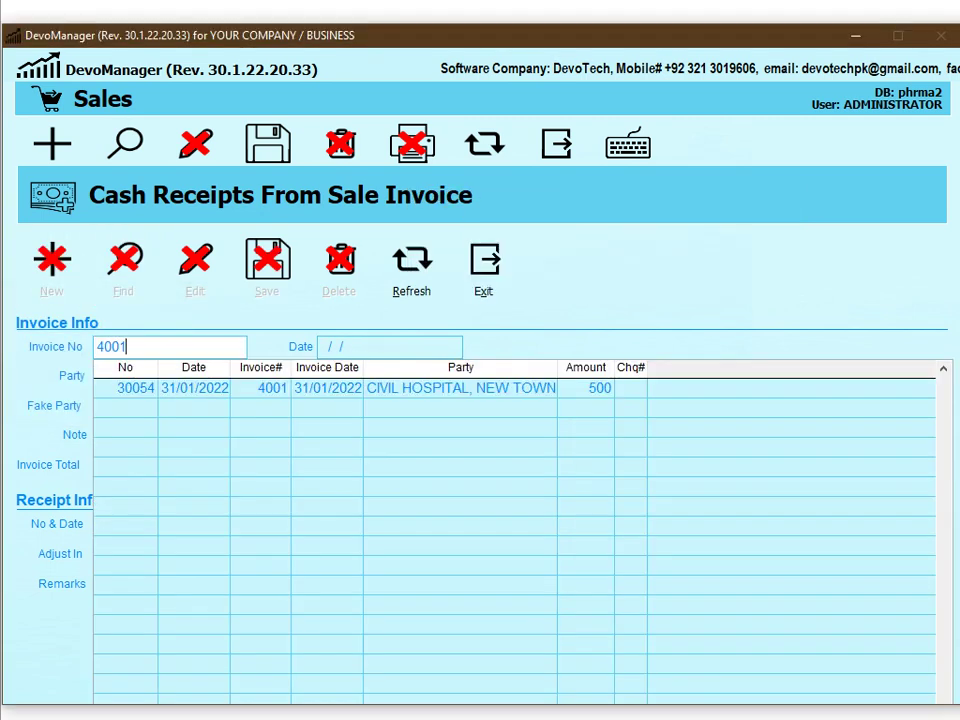
pyautogui.press('Return')
# Edit the receipt to set its tax to 0 and save the change
pyautogui.press('e')
pyautogui.click(598, 524)
pyautogui.hotkey('shift', 'Home')
pyautogui.write('0')
pyautogui.hotkey('alt', 's')
pyautogui.press('Return')
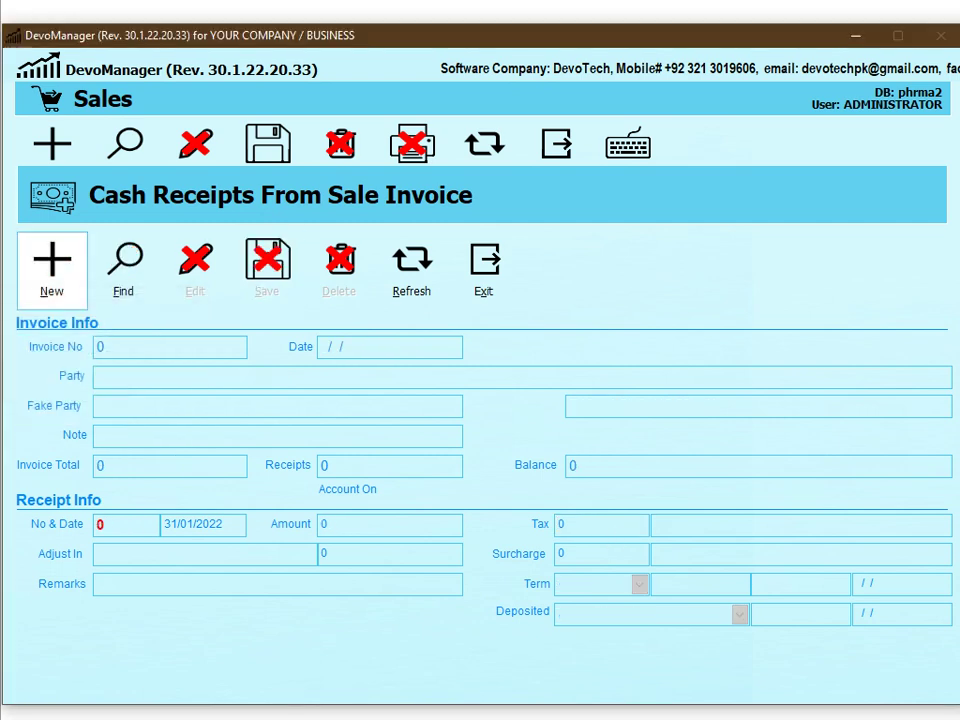
# Leave the receipt and Sales screens and open the miscellaneous cash payments screen
pyautogui.press('Escape')
pyautogui.press('Escape')
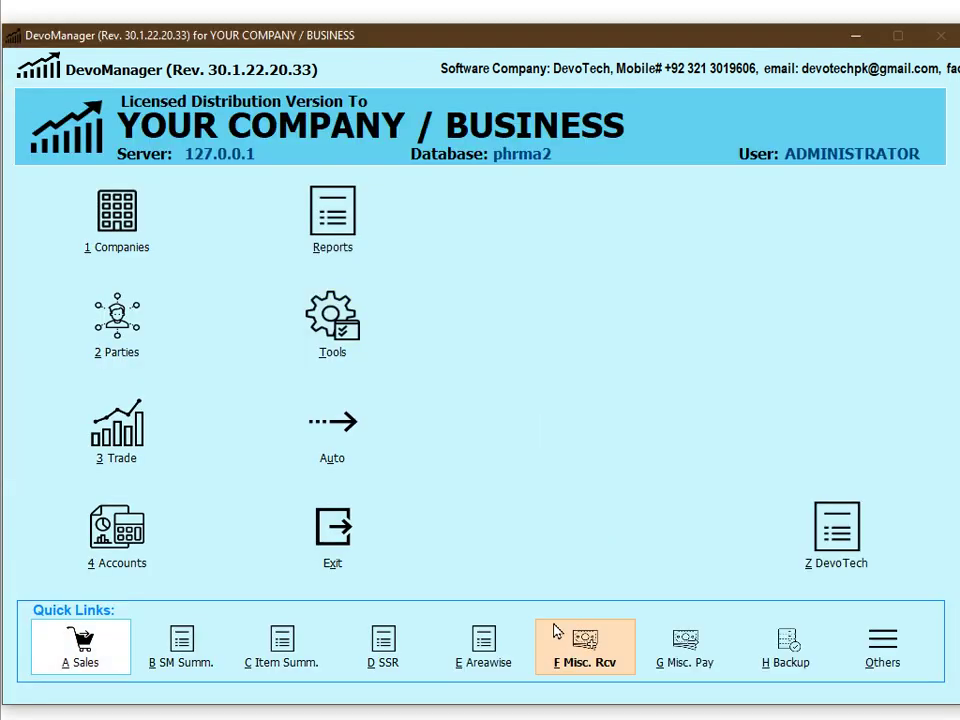
pyautogui.click(707, 668)
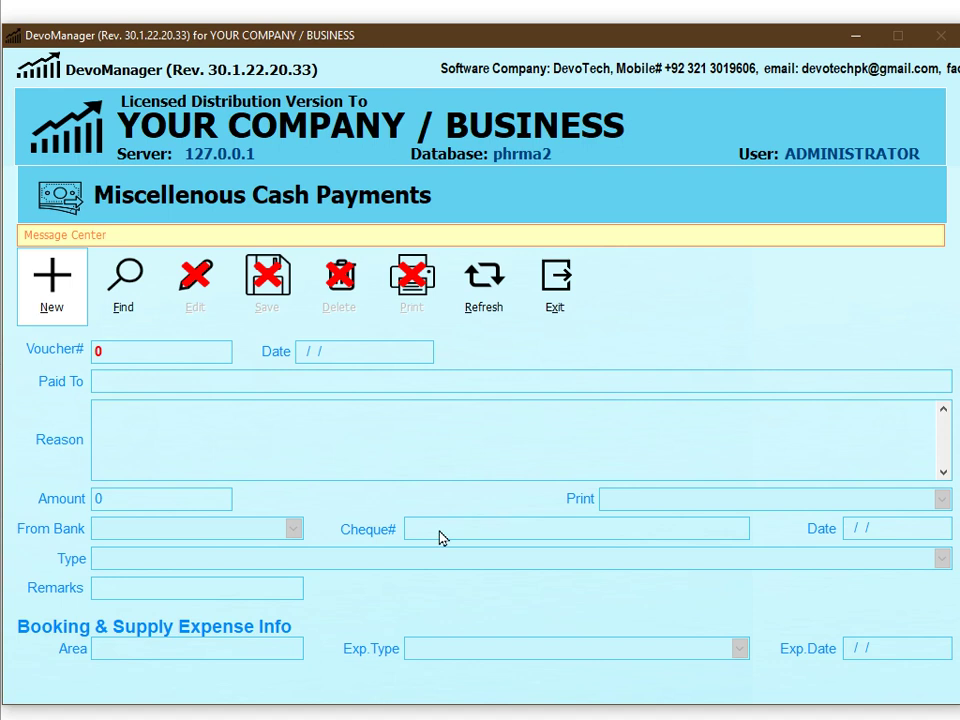
# Find and open the existing cash payment voucher paid to CIVIL HOSPITAL NEW TOWN
pyautogui.hotkey('alt', 'n')
pyautogui.write('CIVIL')
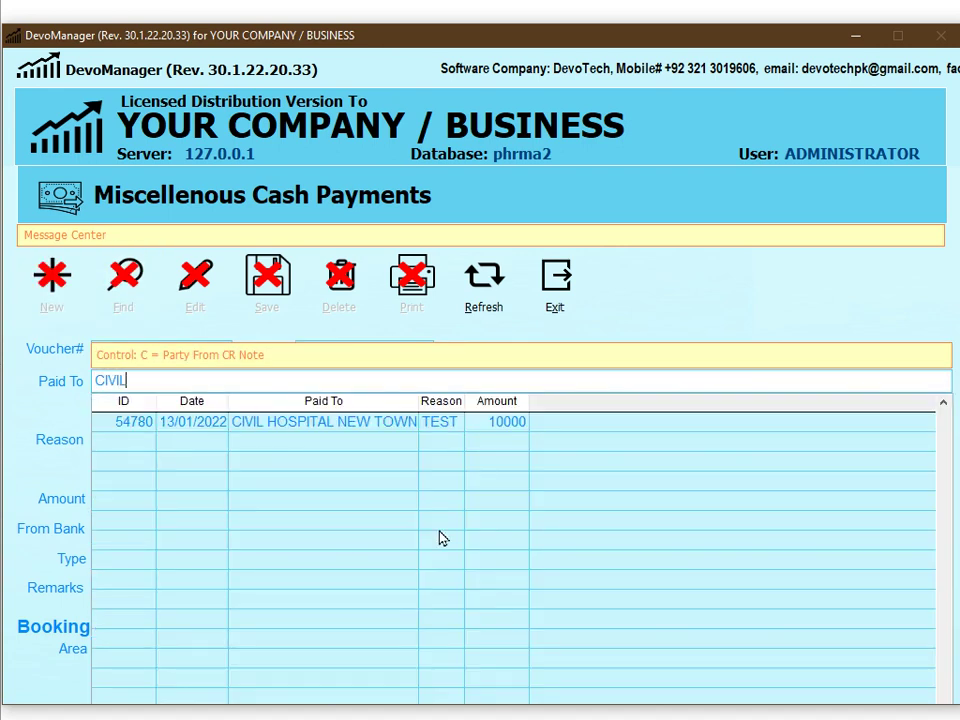
pyautogui.press('Return')
# Edit the payment voucher to set its date to 31/01/2022, save it and leave the payments screen
pyautogui.hotkey('alt', 'e')
pyautogui.write('31')
pyautogui.hotkey('alt', 's')
pyautogui.press('Return')
pyautogui.hotkey('alt', 'x')
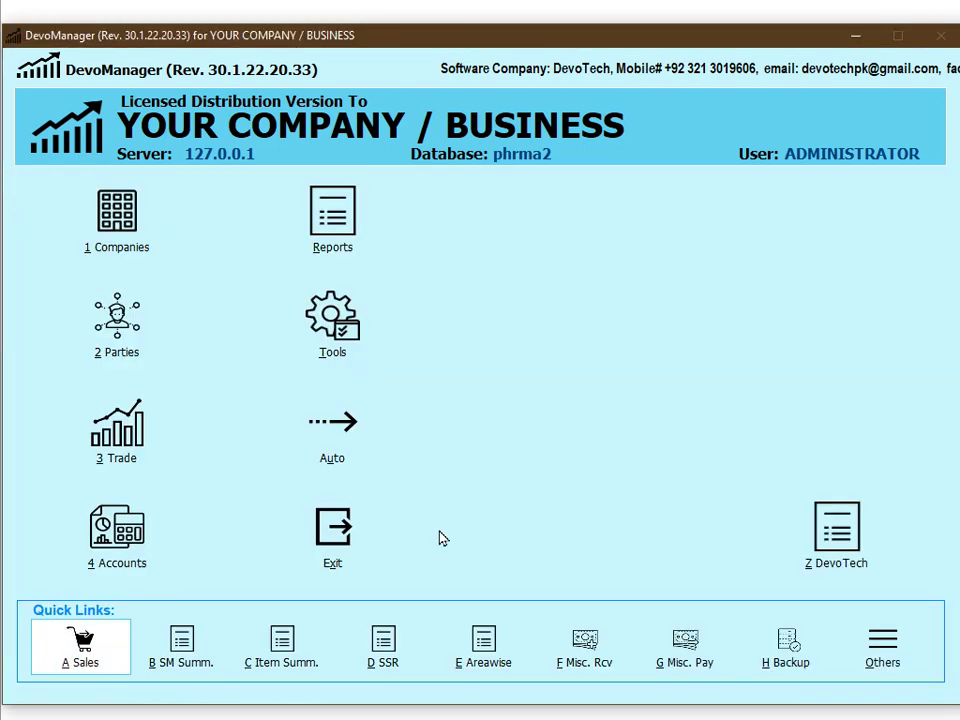
# Open the Receiveable Report and generate it for 31/01/2022 with all invoices and all payments
pyautogui.press('r')
pyautogui.press('1')
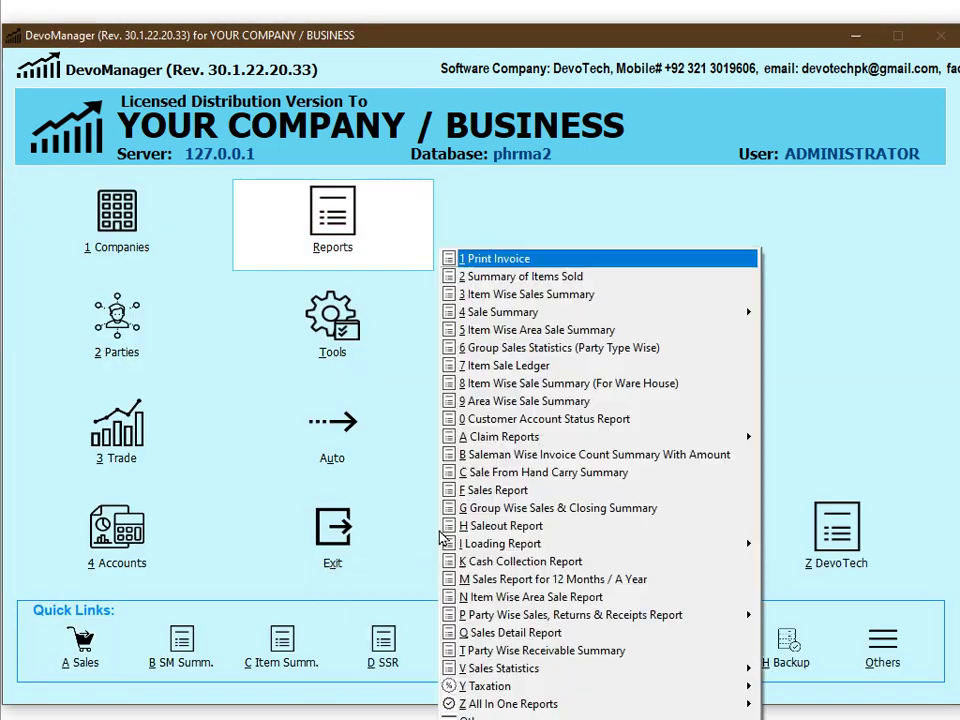
pyautogui.press('Escape')
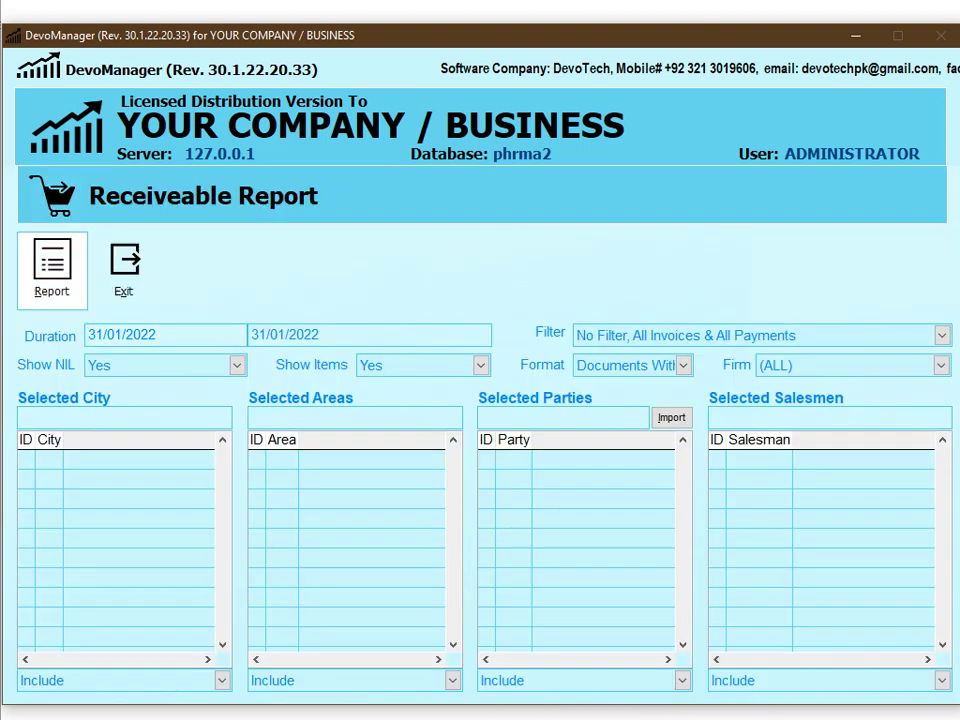
pyautogui.press('Return')
pyautogui.press('Return')
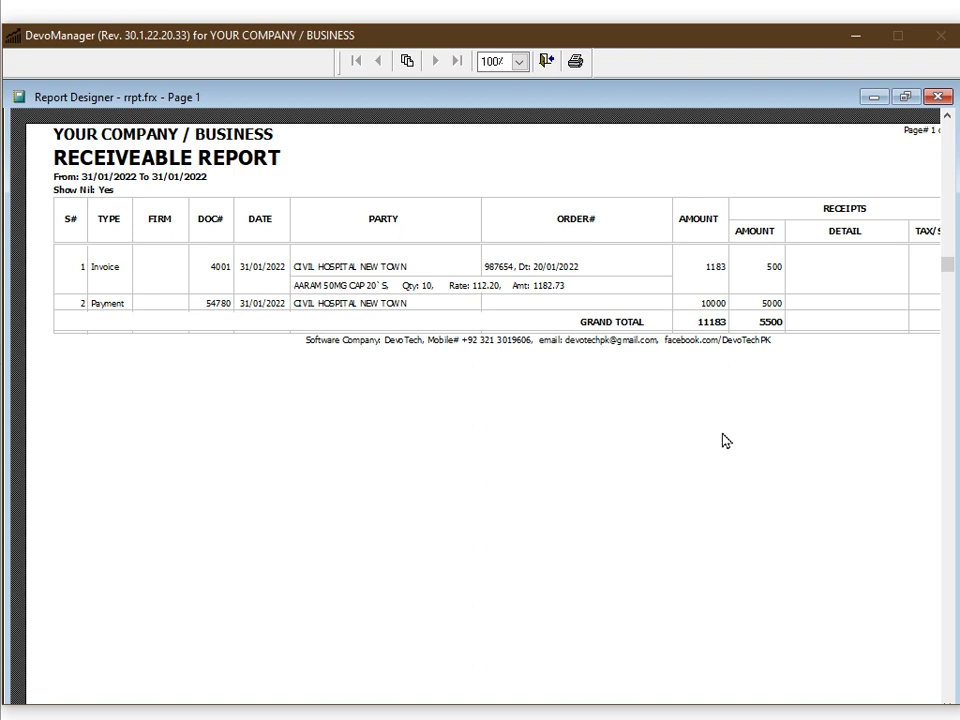
# Examine the invoice and payment rows across the report, including the receipts, tax and balance columns, and close the preview
pyautogui.press('Right')
pyautogui.press('Right')
pyautogui.press('Right')
pyautogui.press('Right')
pyautogui.press('Right')
pyautogui.press('Right')
pyautogui.press('Right')
pyautogui.press('Right')
pyautogui.press('Right')
pyautogui.press('Right')
pyautogui.press('Right')
pyautogui.press('Right')
pyautogui.press('Right')
pyautogui.press('Right')
pyautogui.press('Right')
pyautogui.press('Right')
pyautogui.press('Right')
pyautogui.press('Right')
pyautogui.press('Right')
pyautogui.press('Right')
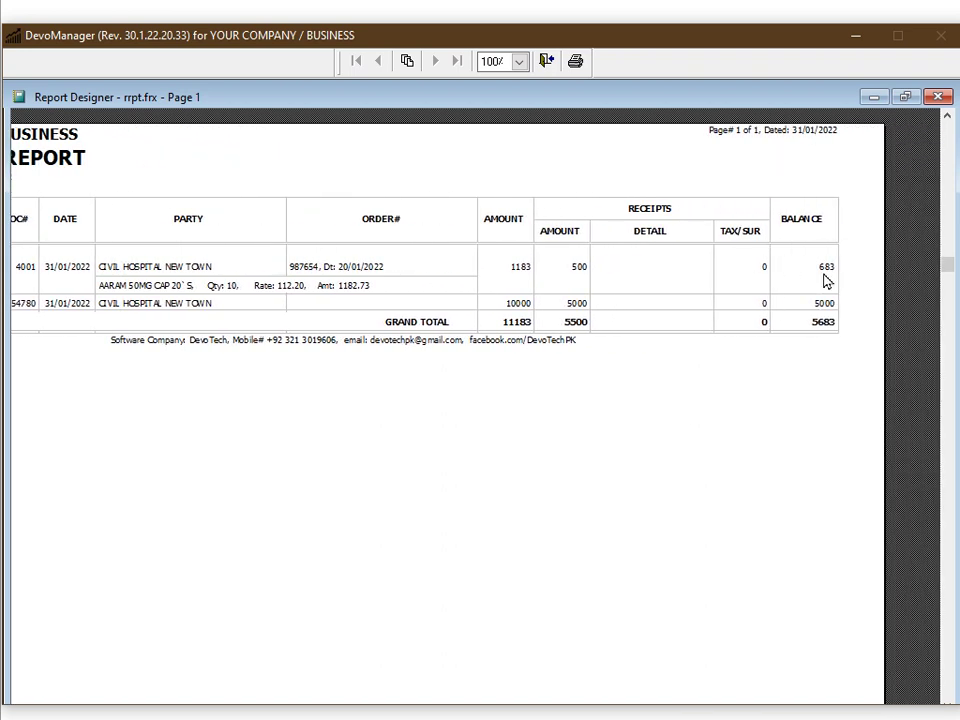
pyautogui.press('Left')
pyautogui.press('Left')
pyautogui.press('Left')
pyautogui.press('Left')
pyautogui.press('Left')
pyautogui.press('Left')
pyautogui.press('Left')
pyautogui.press('Left')
pyautogui.press('Left')
pyautogui.press('Left')
pyautogui.press('Left')
pyautogui.press('Left')
pyautogui.press('Left')
pyautogui.press('Left')
pyautogui.press('Left')
pyautogui.press('Left')
pyautogui.press('Left')
pyautogui.press('Left')
pyautogui.press('Left')
pyautogui.press('Left')
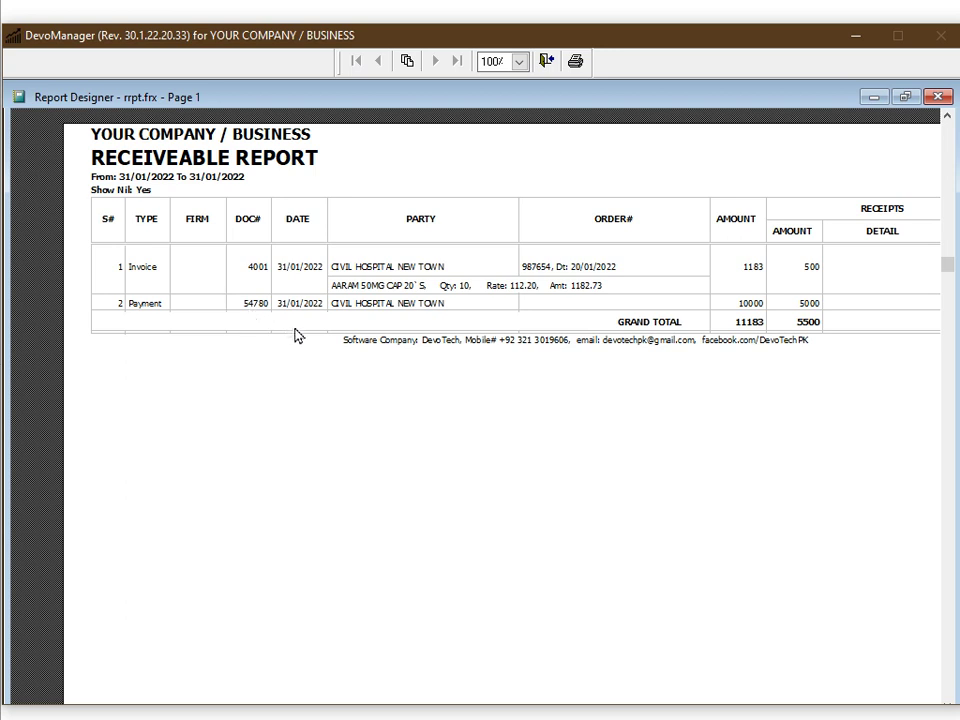
pyautogui.press('Right')
pyautogui.press('Right')
pyautogui.press('Right')
pyautogui.press('Right')
pyautogui.press('Right')
pyautogui.press('Right')
pyautogui.press('Right')
pyautogui.press('Right')
pyautogui.press('Right')
pyautogui.press('Right')
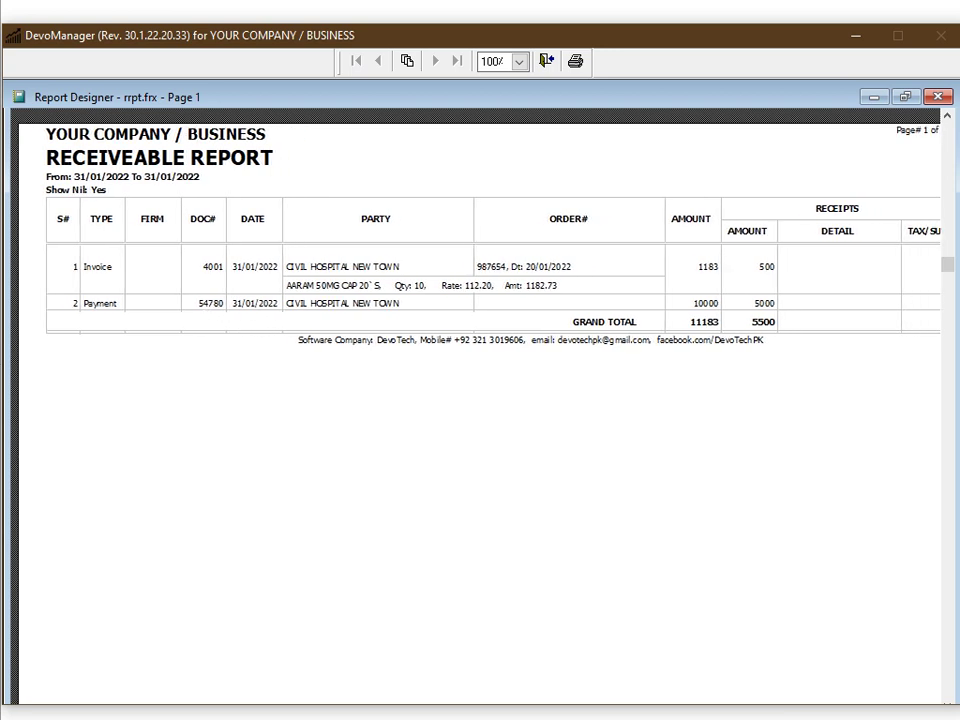
pyautogui.press('Right')
pyautogui.press('Right')
pyautogui.press('Right')
pyautogui.press('Right')
pyautogui.press('Right')
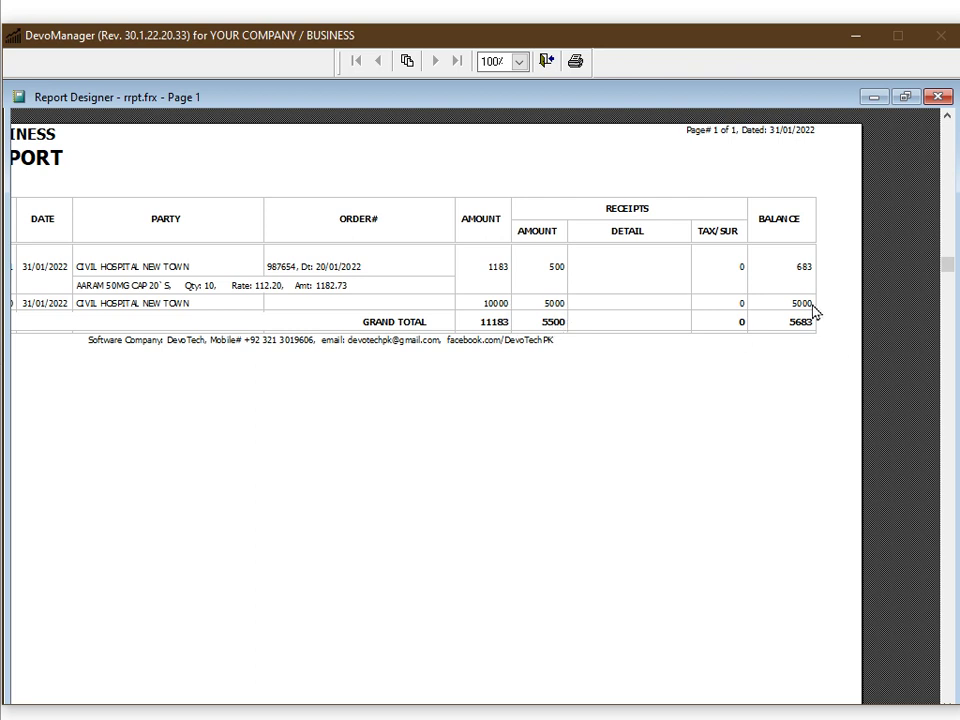
pyautogui.press('Left')
pyautogui.press('Left')
pyautogui.press('Left')
pyautogui.press('Left')
pyautogui.press('Left')
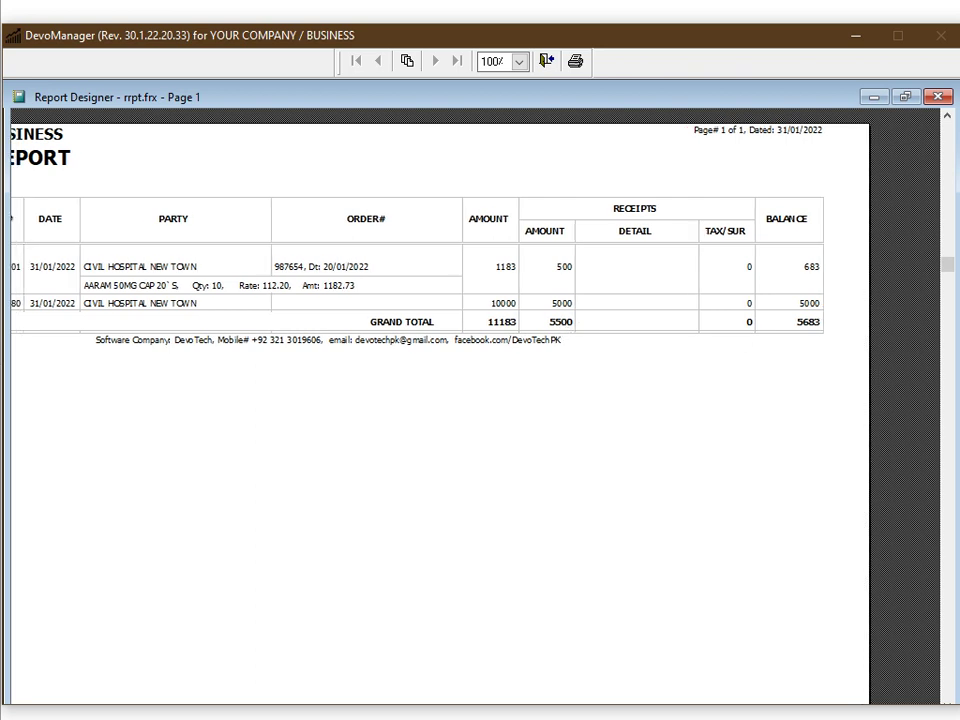
pyautogui.press('Left')
pyautogui.press('Left')
pyautogui.press('Left')
pyautogui.press('Left')
pyautogui.press('Left')
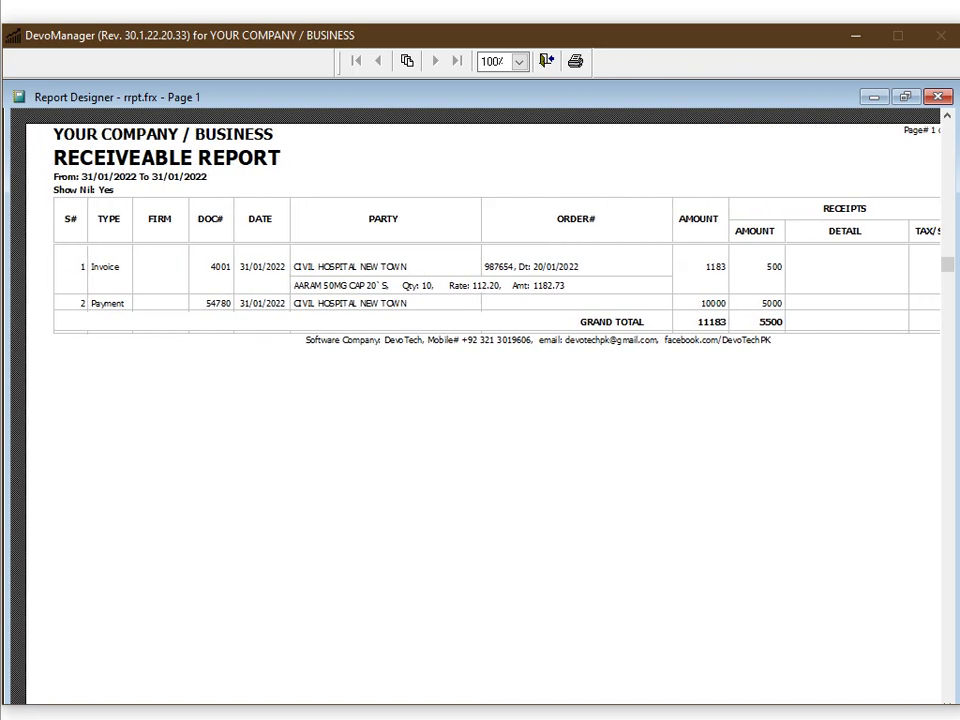
pyautogui.press('Escape')
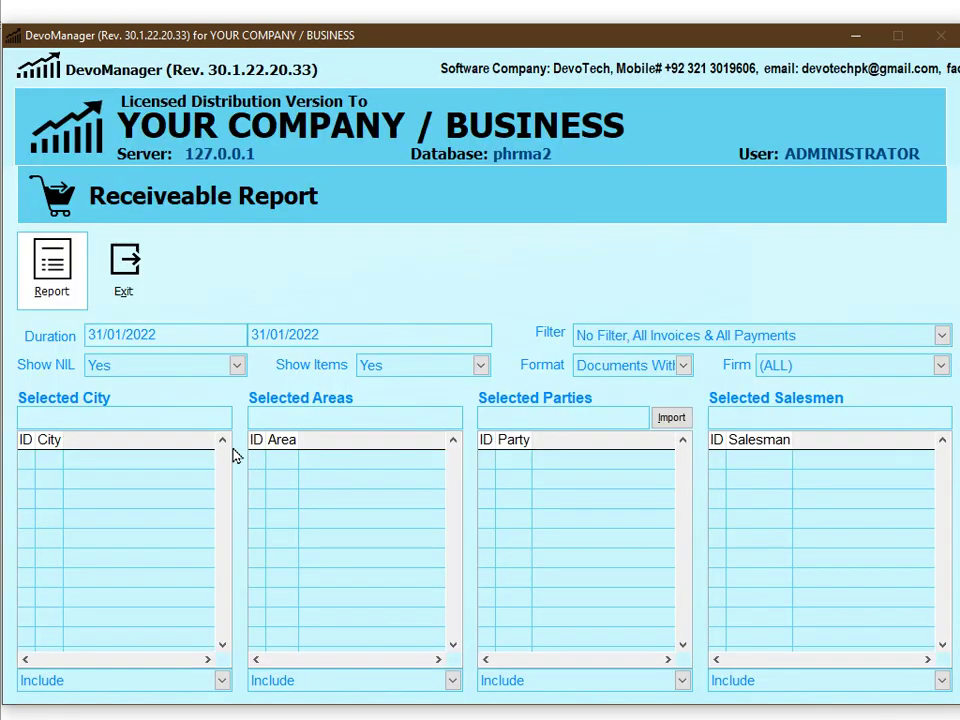
# Review the party, area and city filters of the Receiveable Report and return to the main screen
pyautogui.click(594, 432)
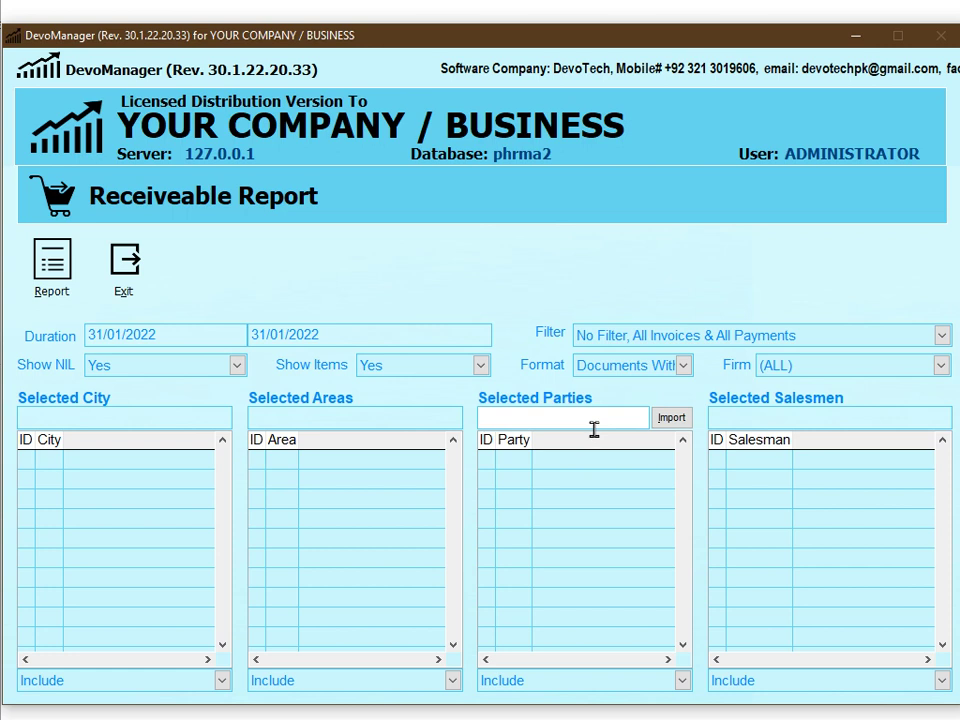
pyautogui.click(401, 428)
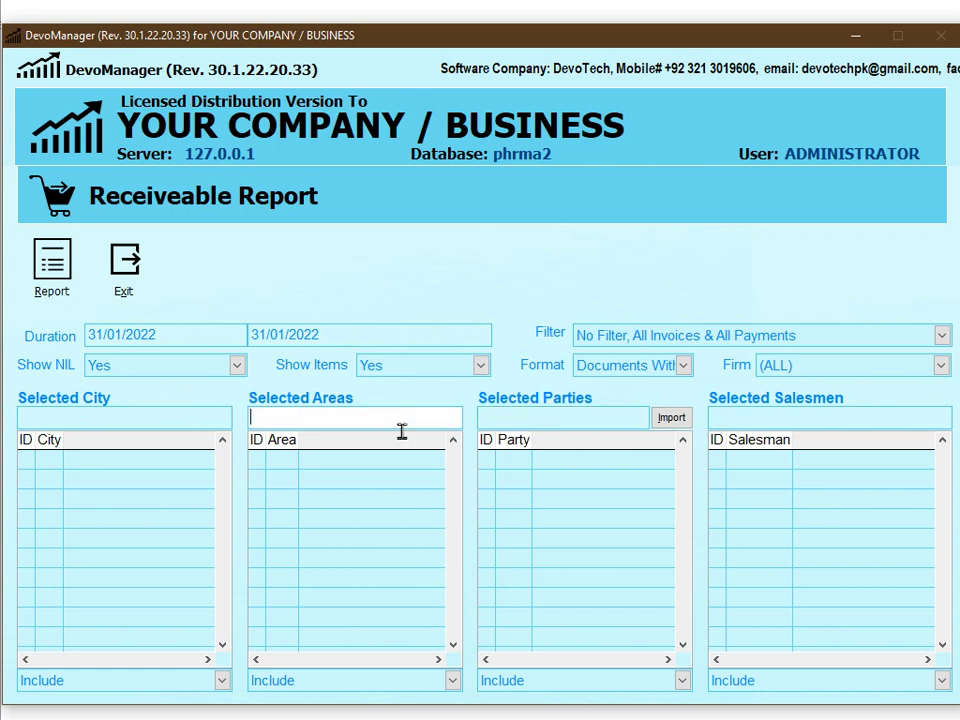
pyautogui.click(211, 430)
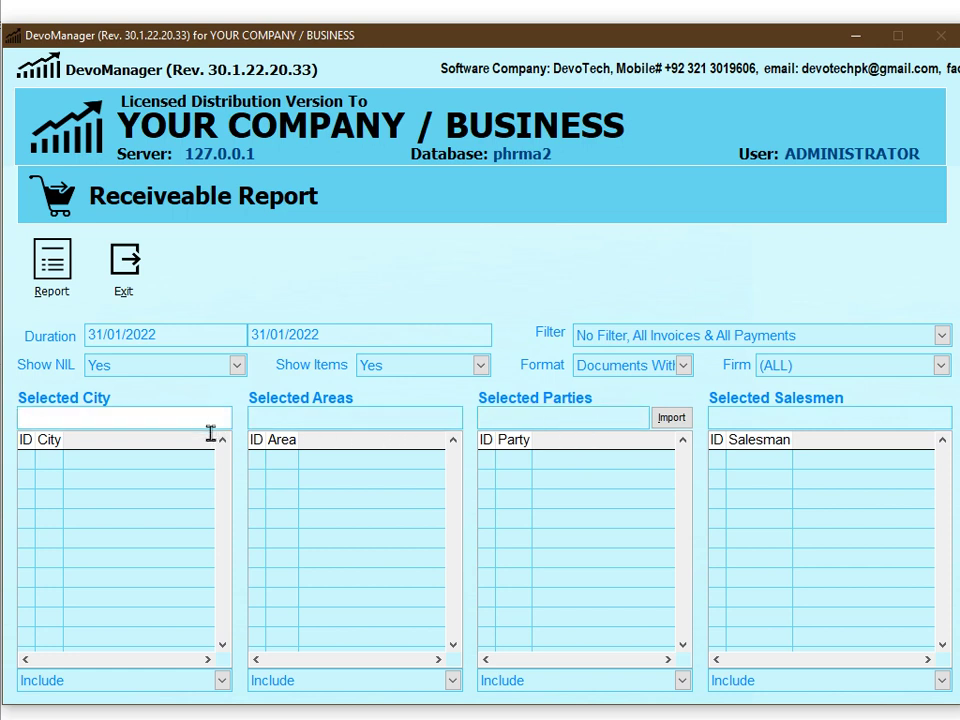
pyautogui.click(115, 268)
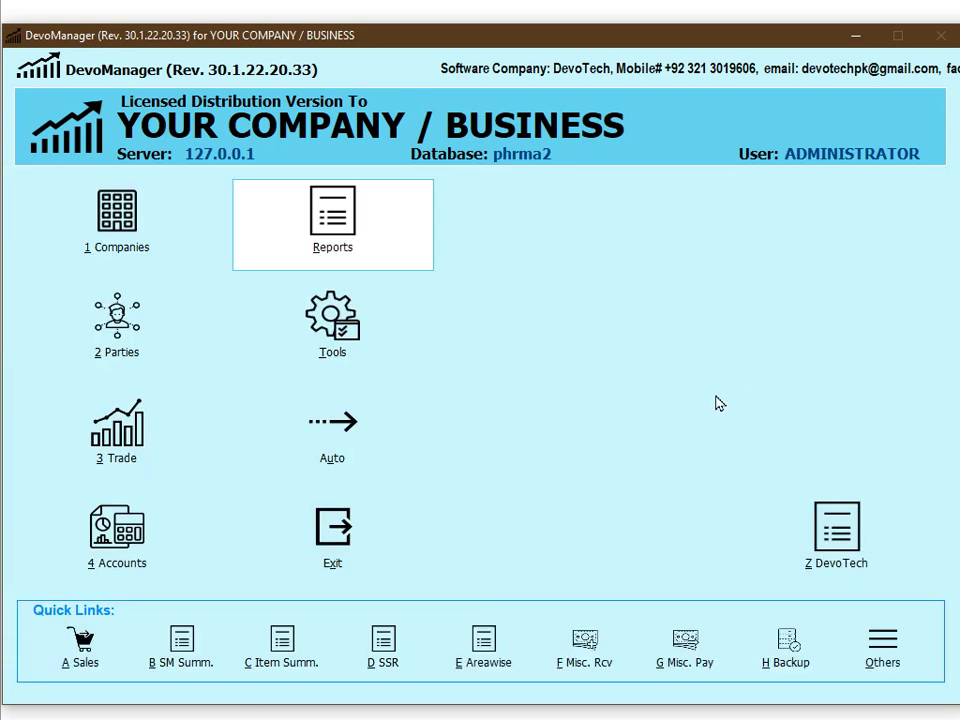